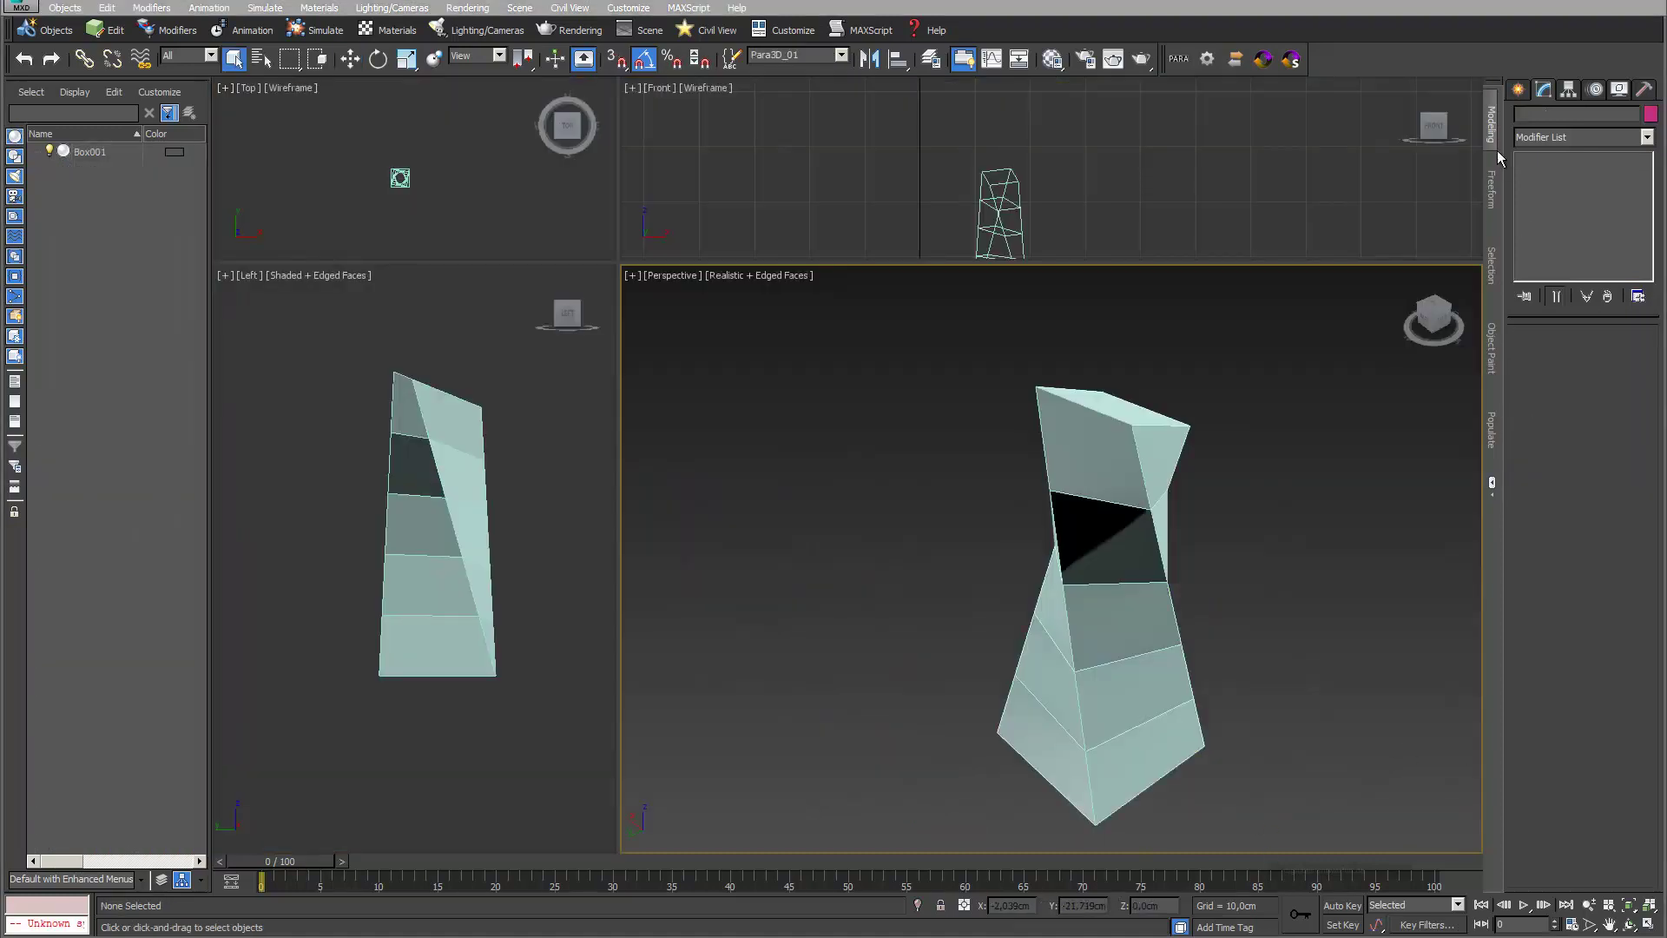
Step: Create a small Plane001 primitive in the Top viewport beside the tower's base
left_click(1517, 91)
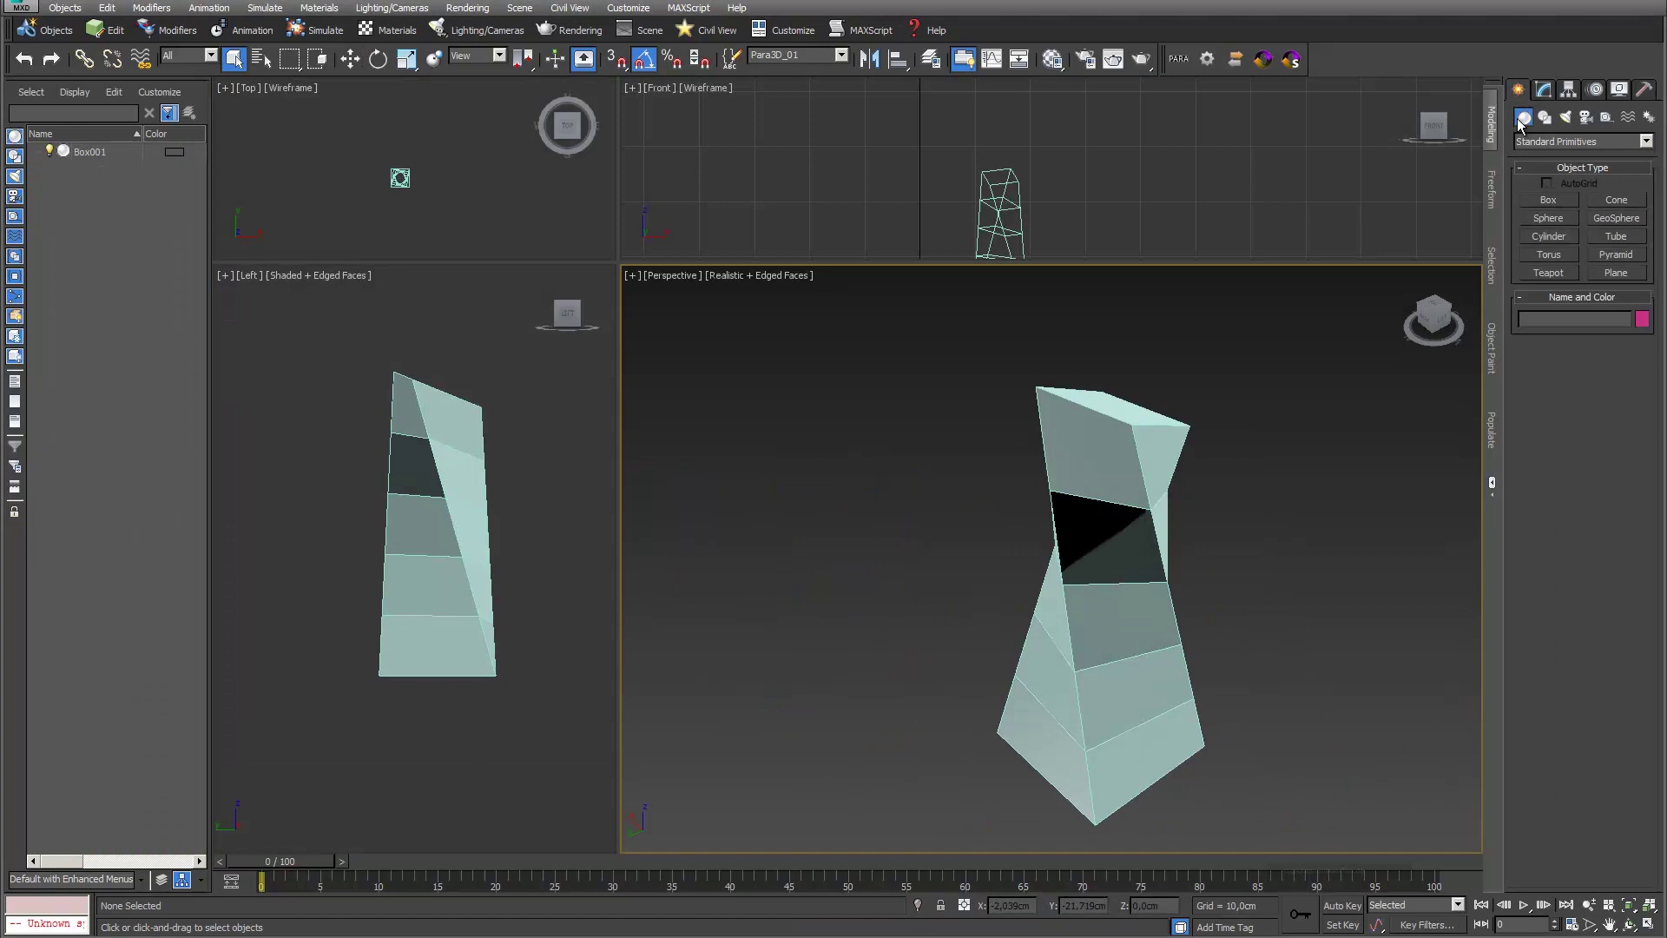
left_click(1617, 272)
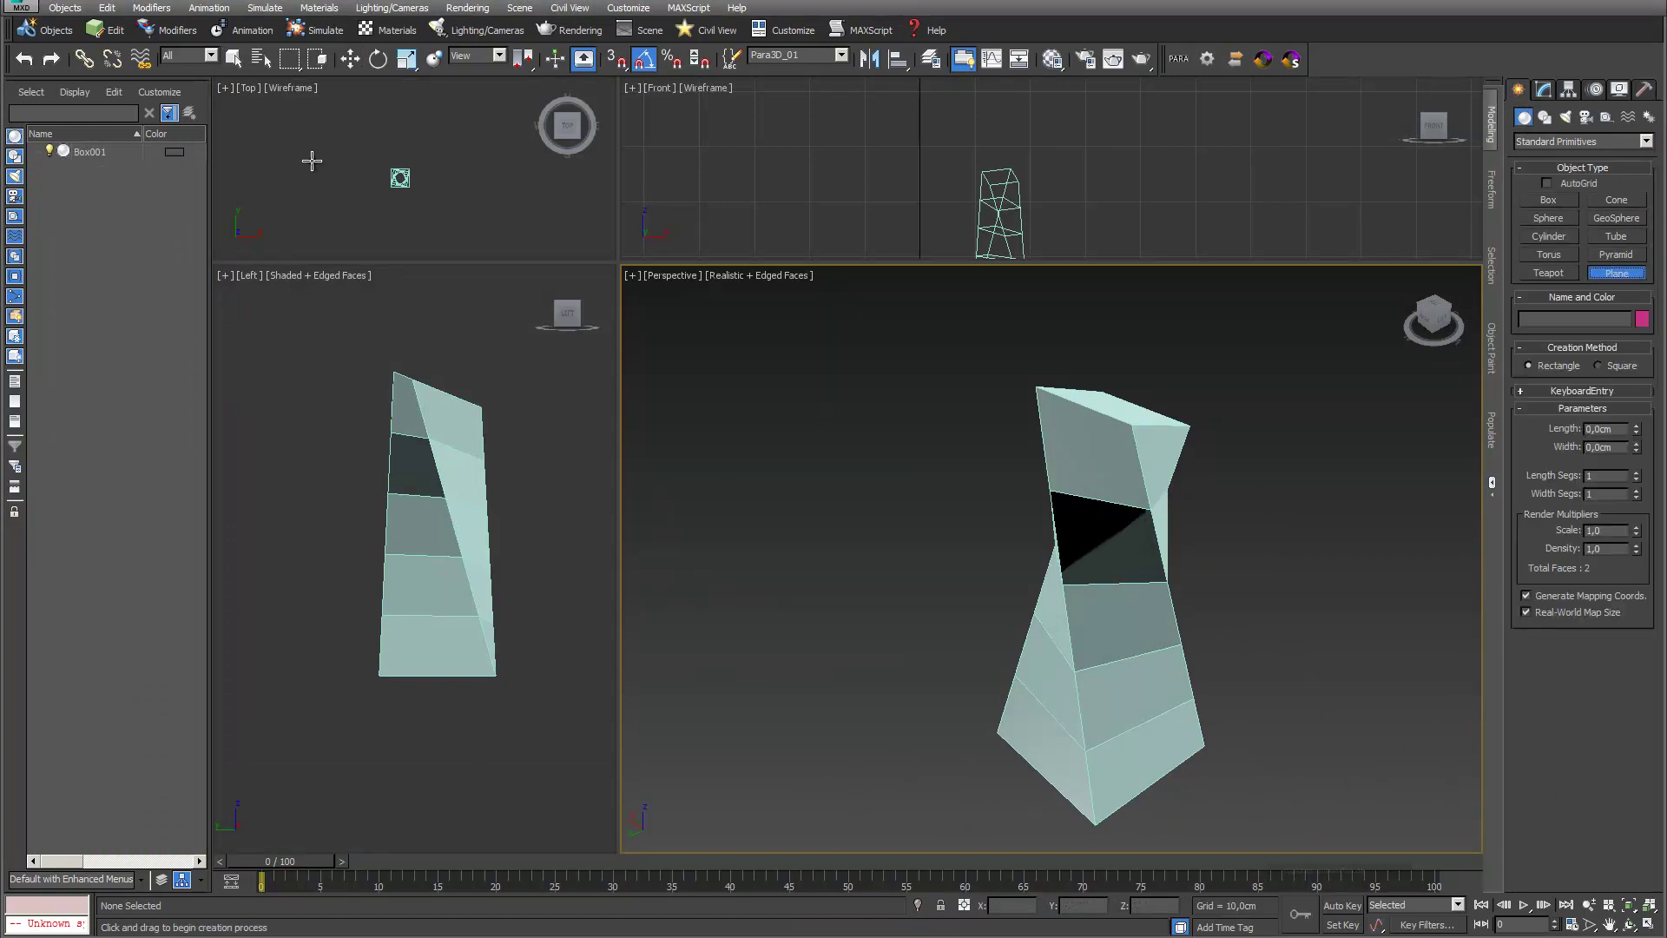
left_click_drag(340, 176, 347, 181)
left_click(350, 58)
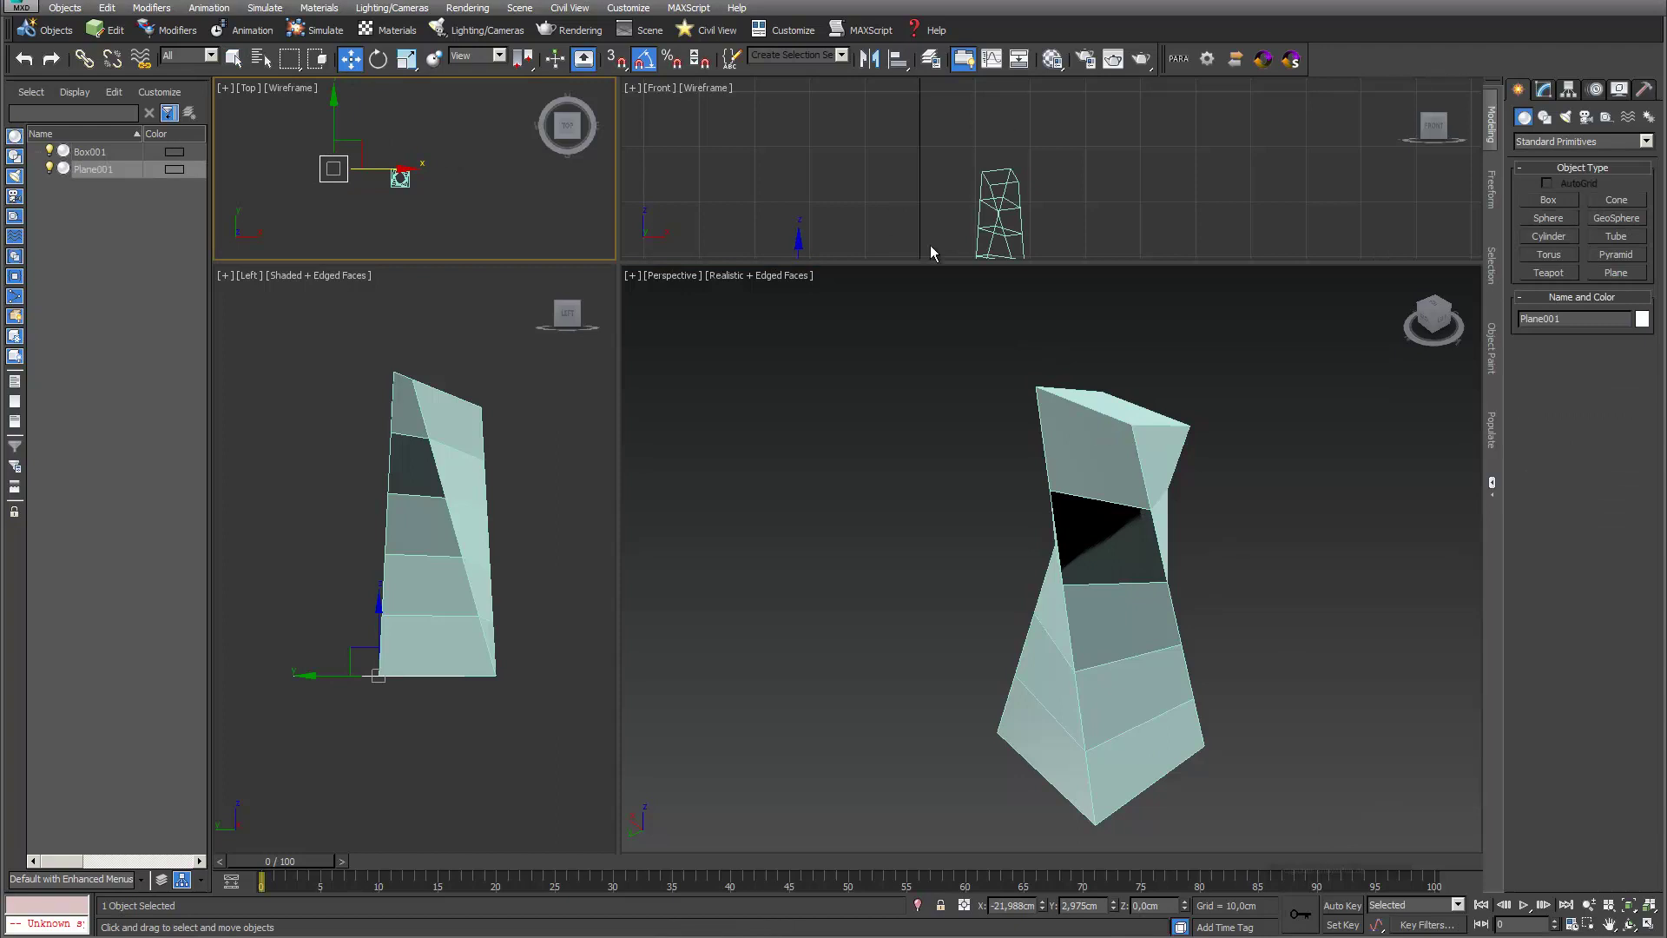
Step: Create a 10-copy PARA array of the plane with its Z Position driven by a Linear Controller
left_click(1177, 60)
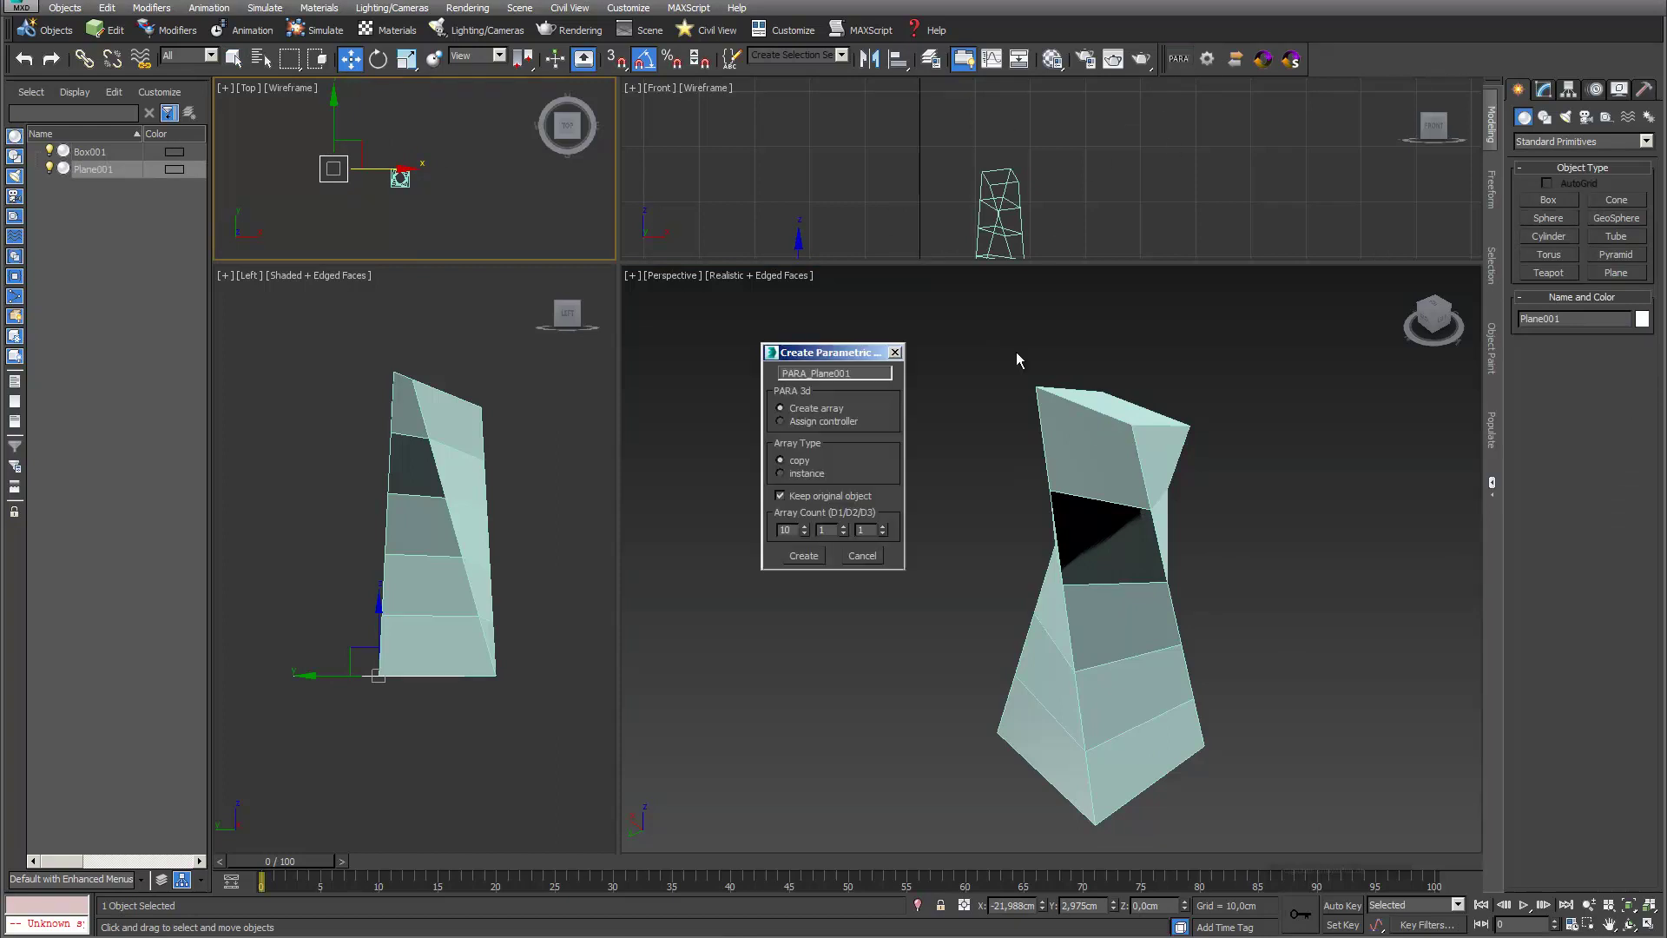
left_click(803, 556)
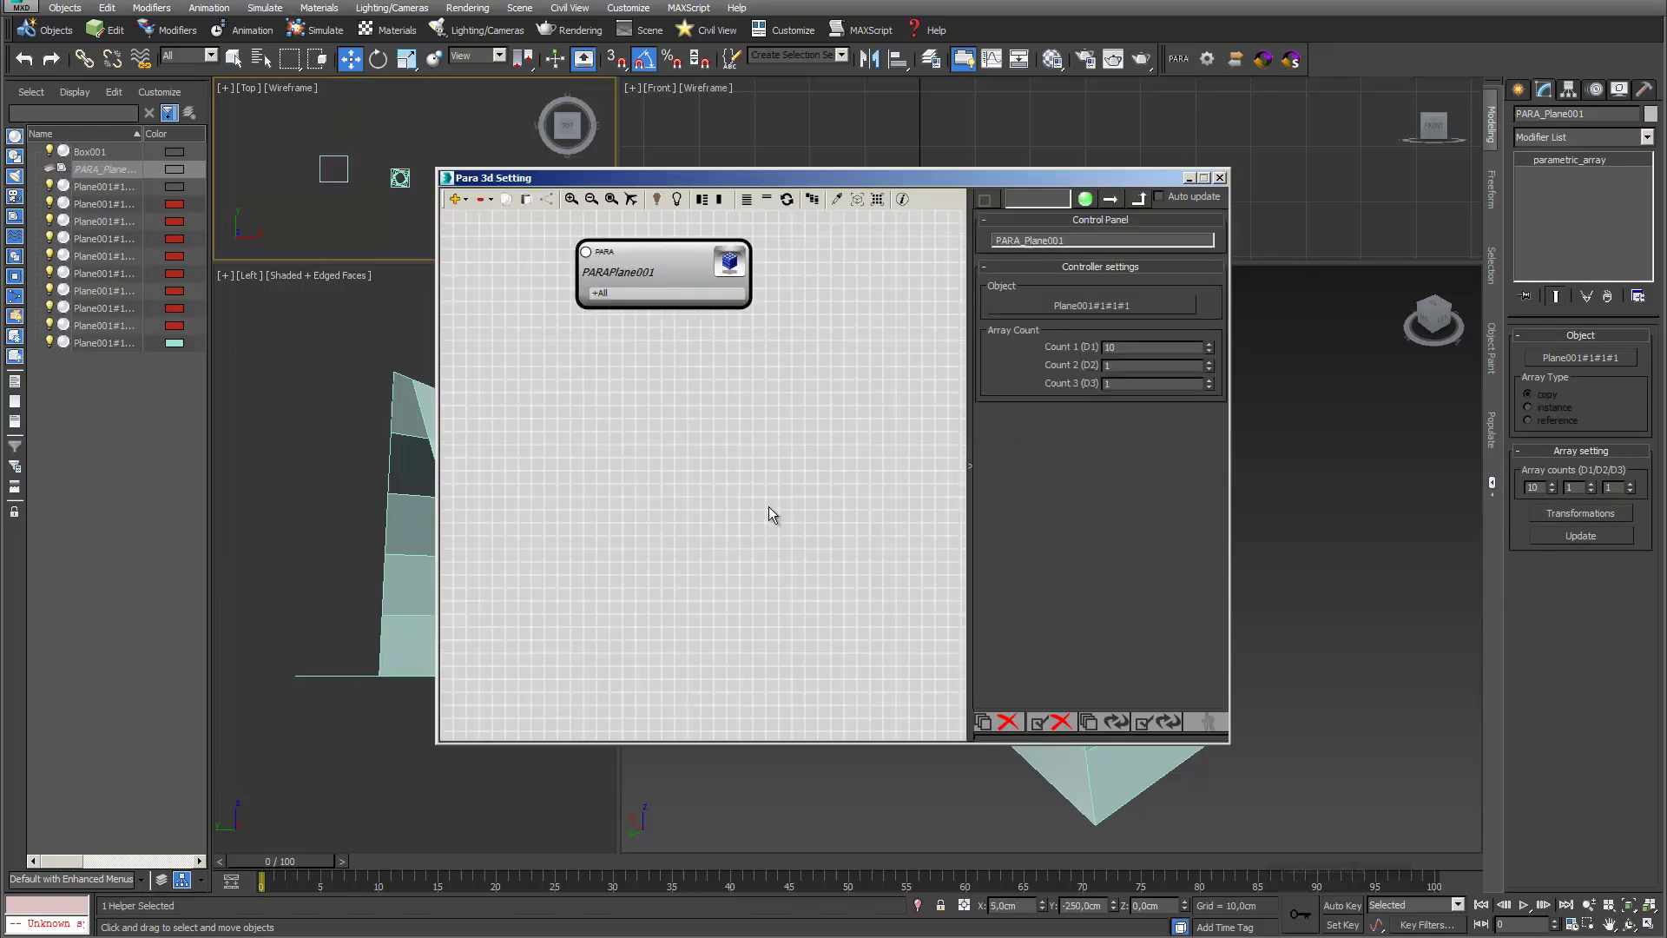
left_click(673, 442)
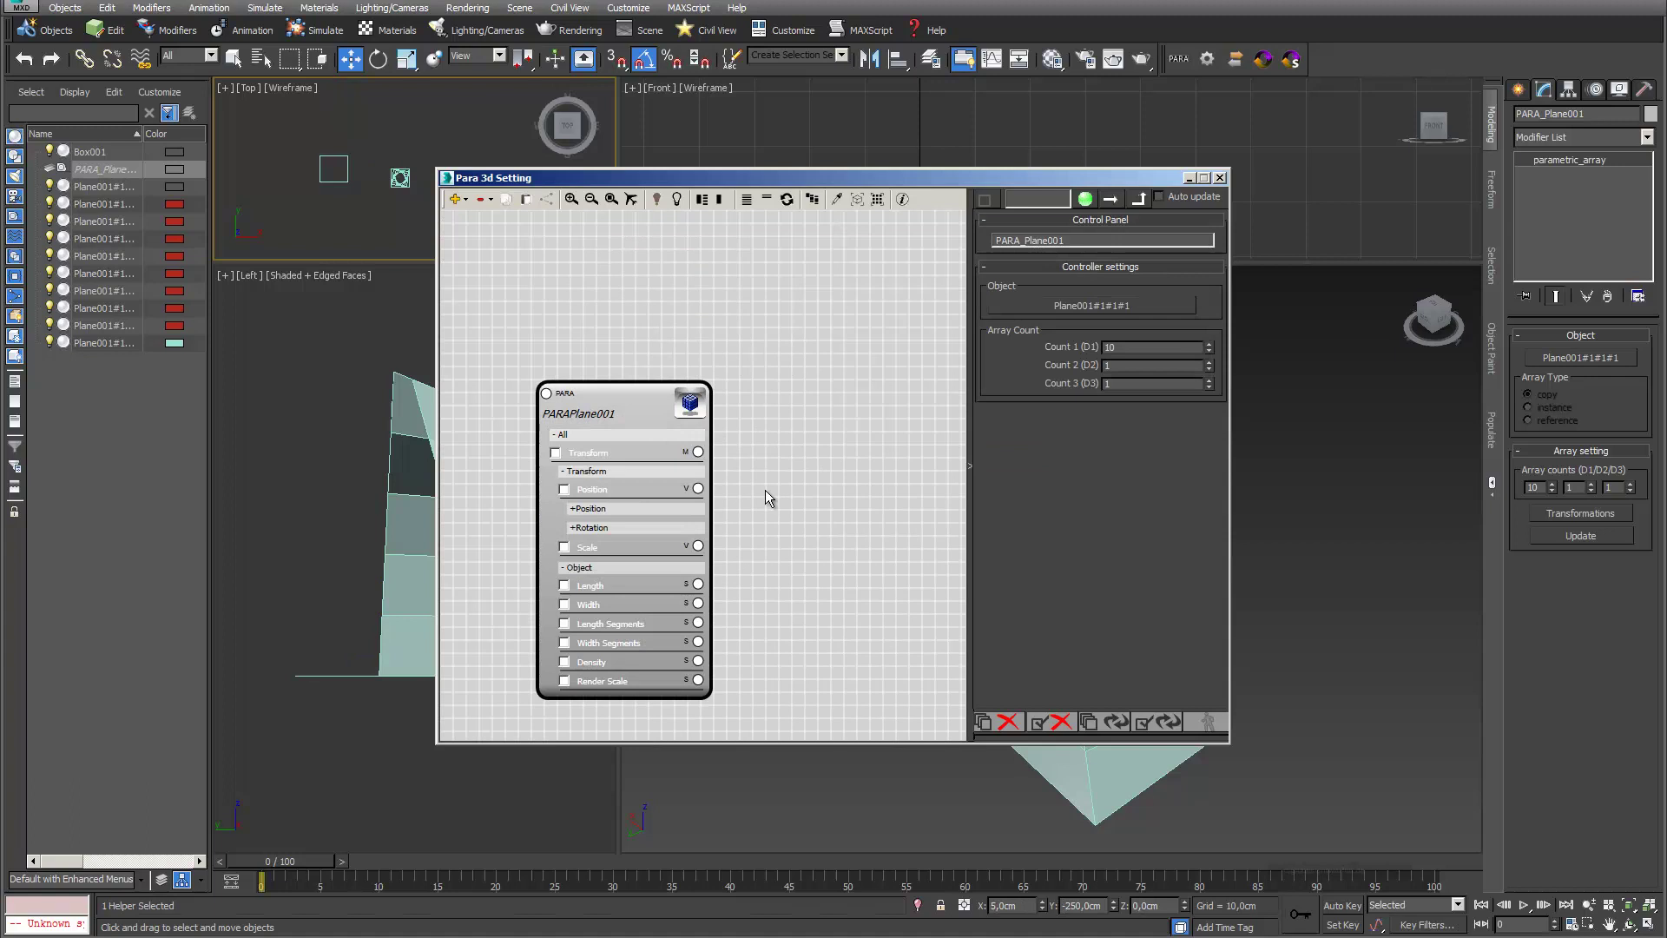
left_click(623, 391)
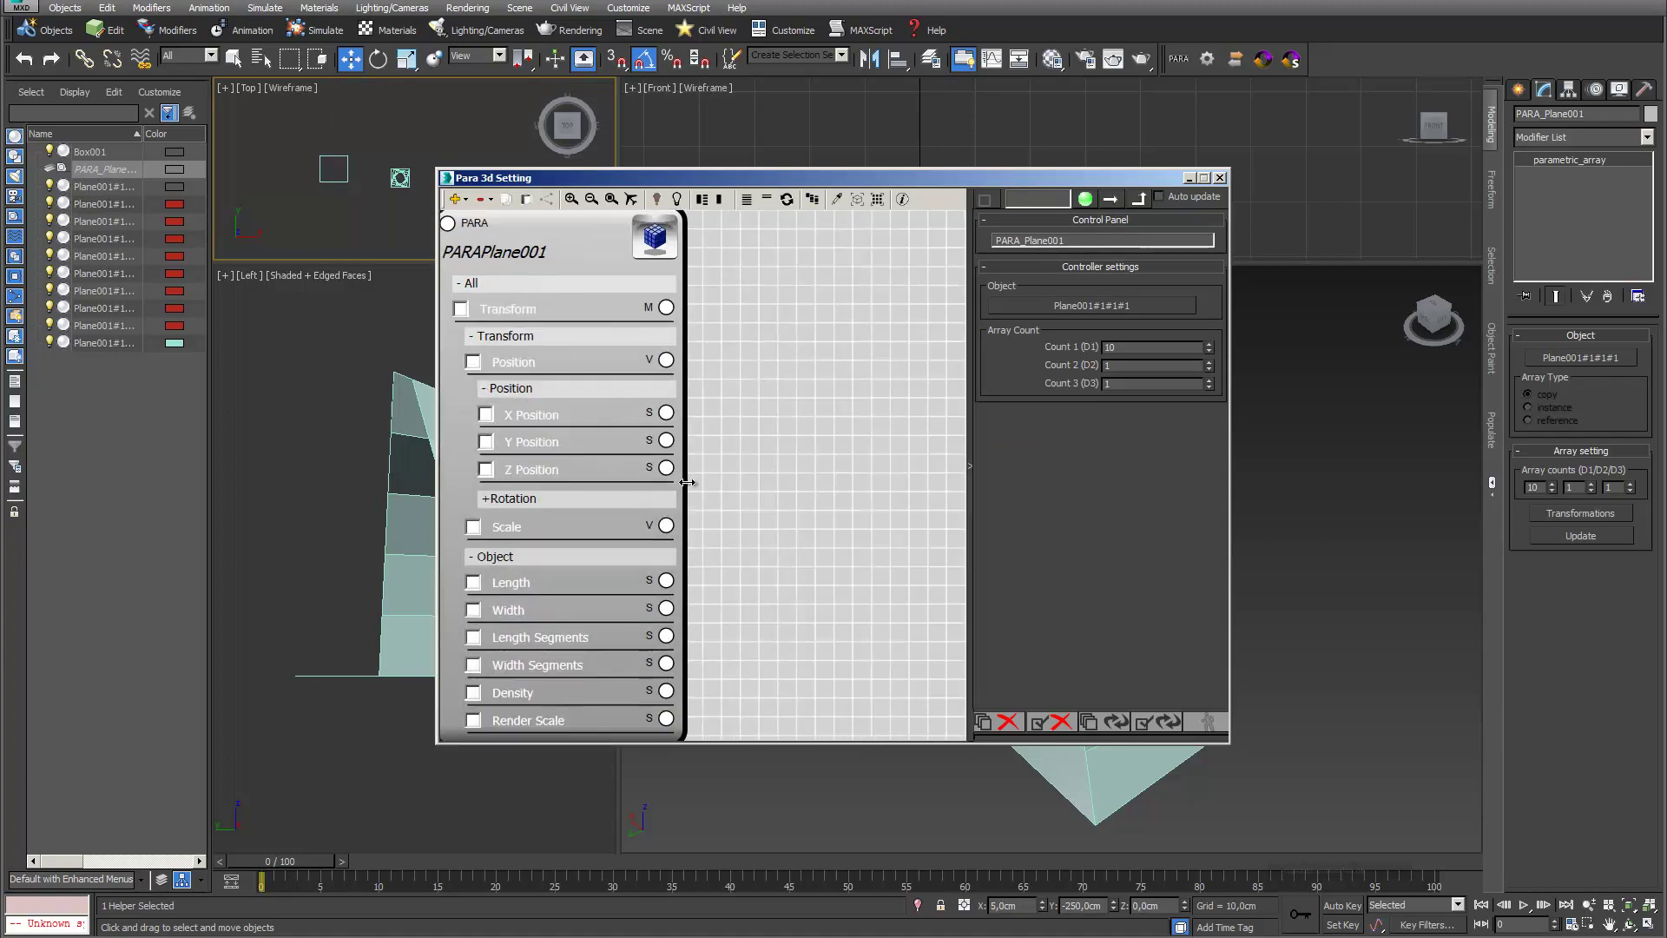
left_click_drag(666, 467, 790, 477)
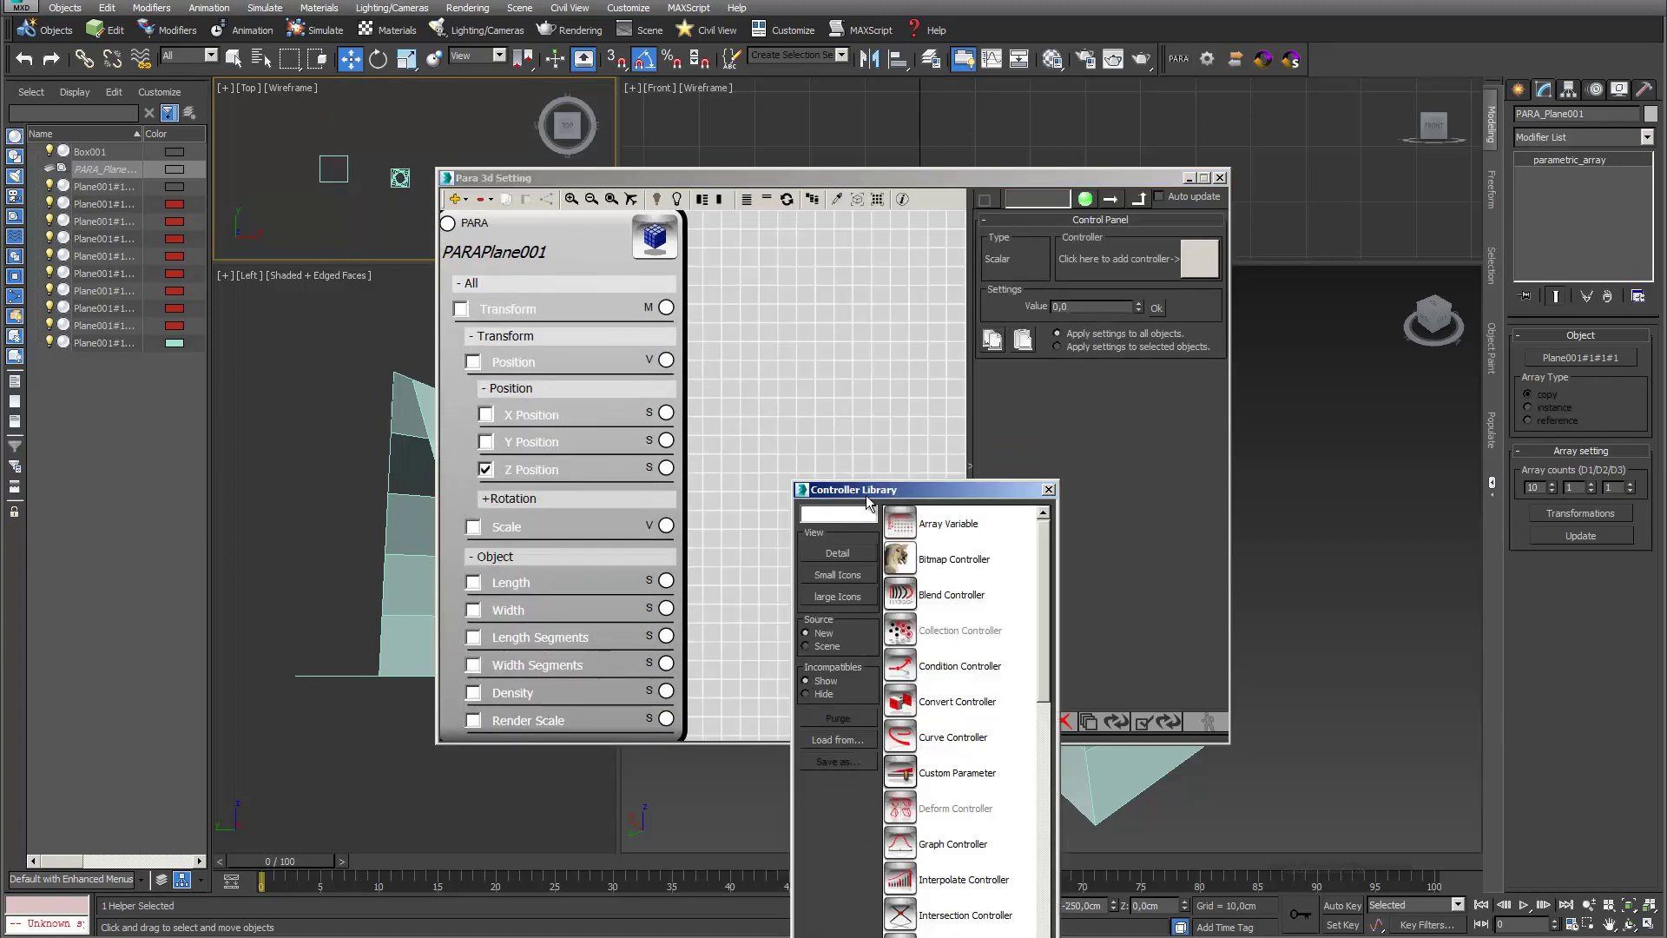
left_click(853, 515)
type("lin")
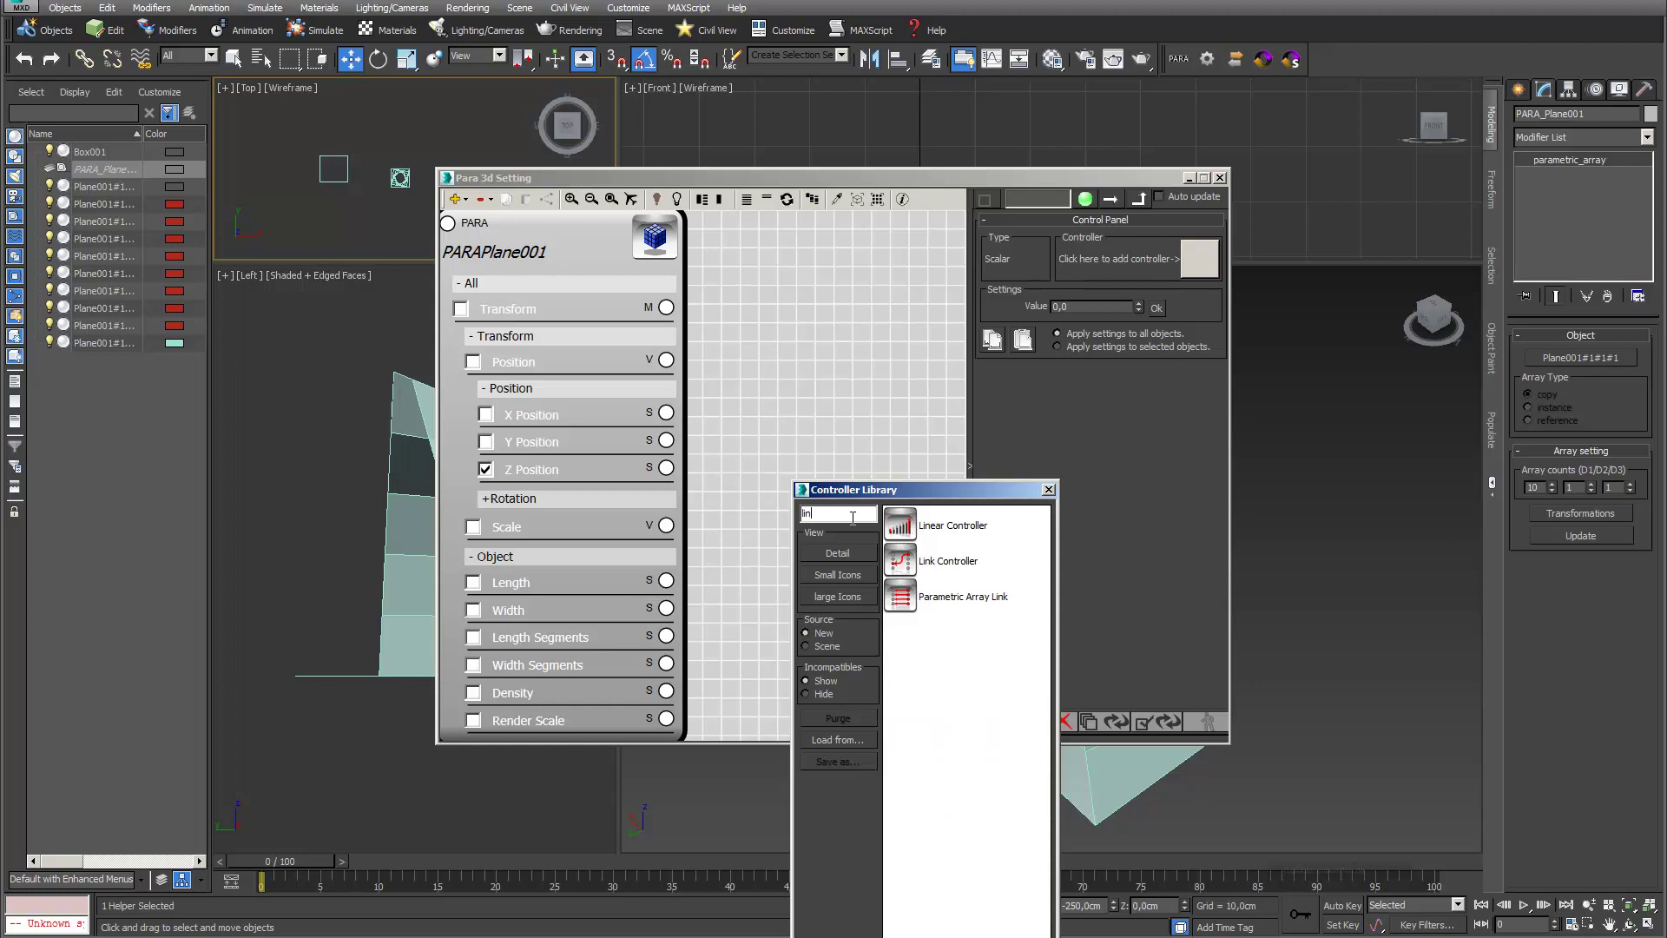
double_click(903, 531)
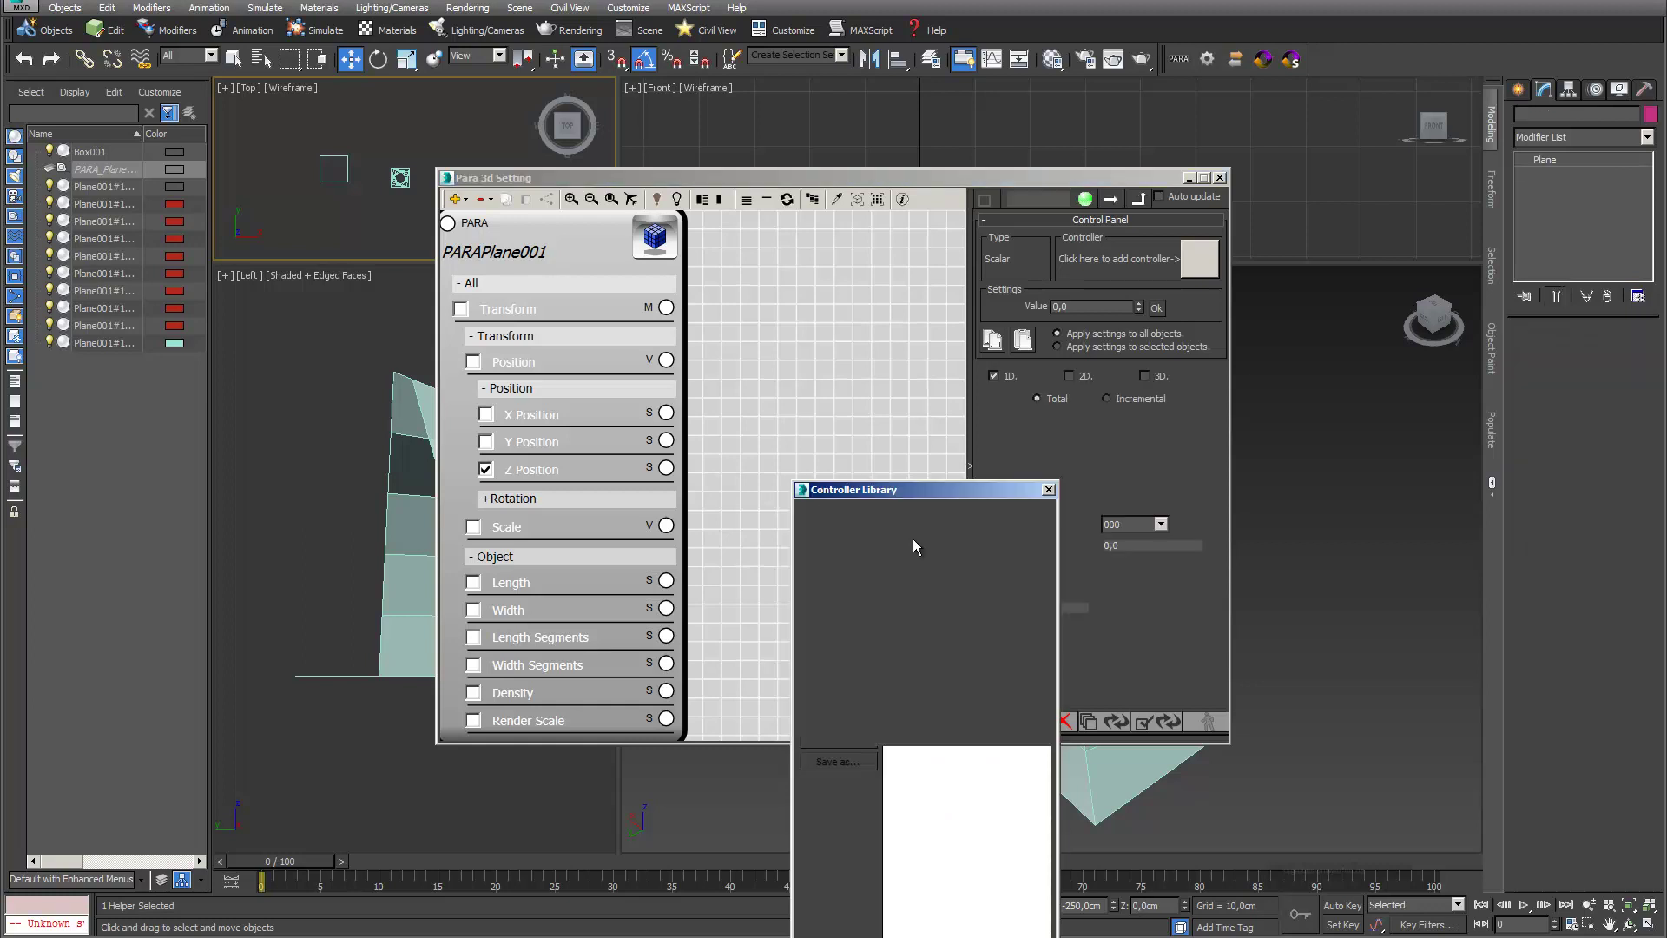
Step: Raise the plane copy to the tower top in the Front view and update the array to spread the copies
left_click_drag(1043, 173, 1090, 504)
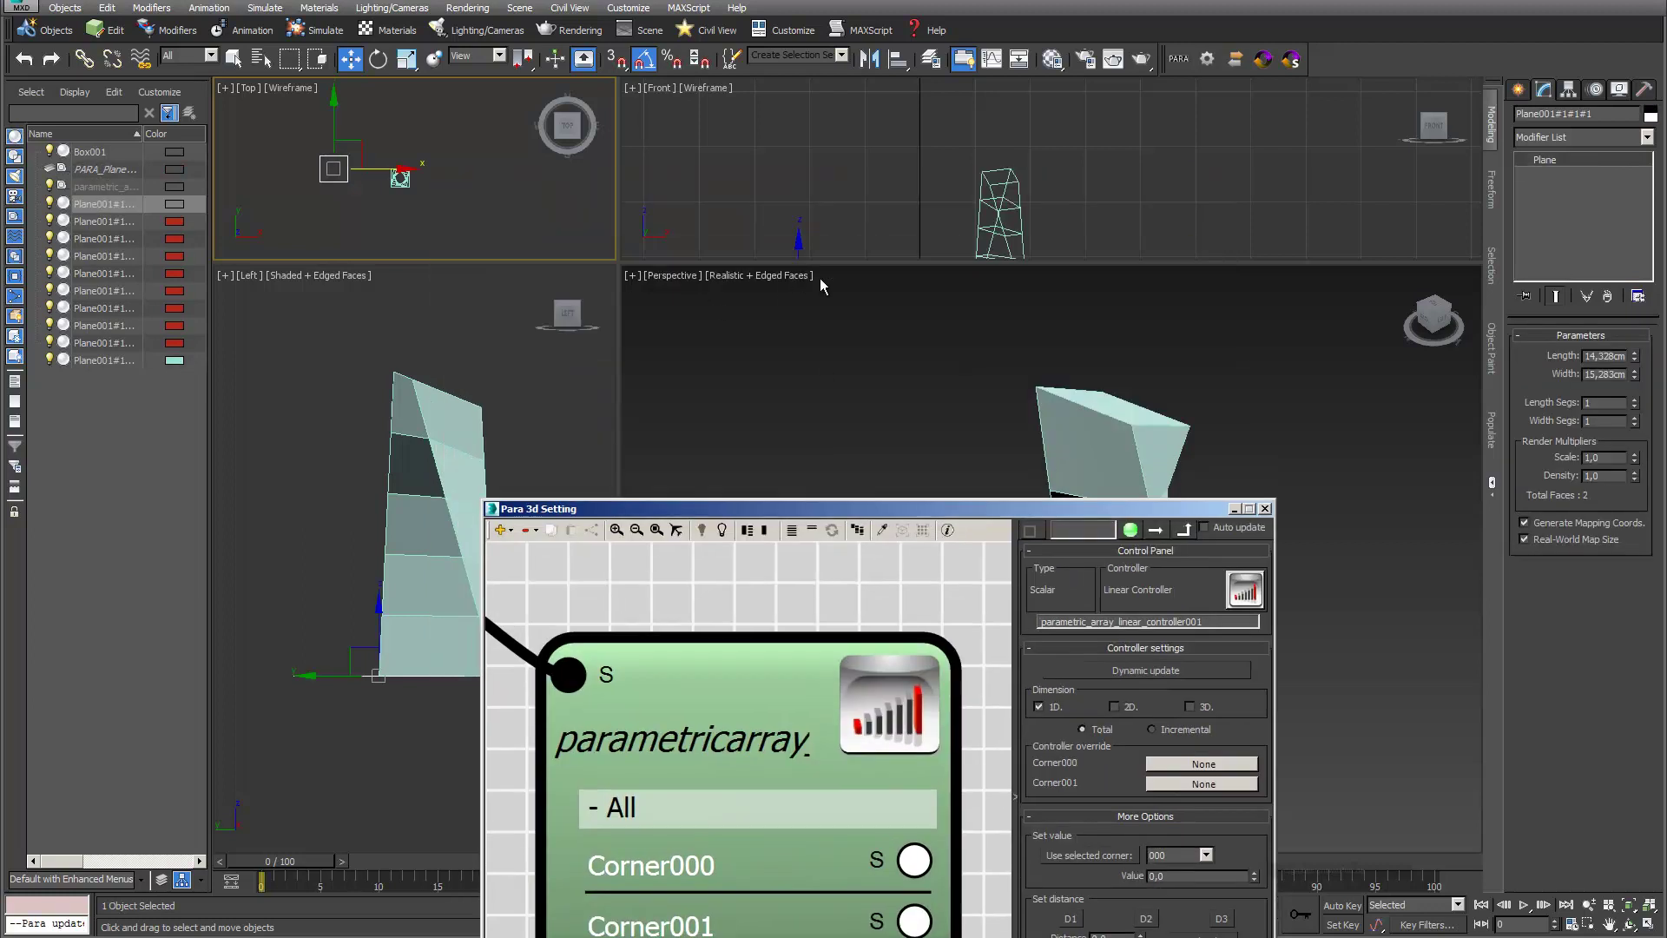
left_click_drag(836, 262, 836, 447)
scroll(764, 250, "up", 4)
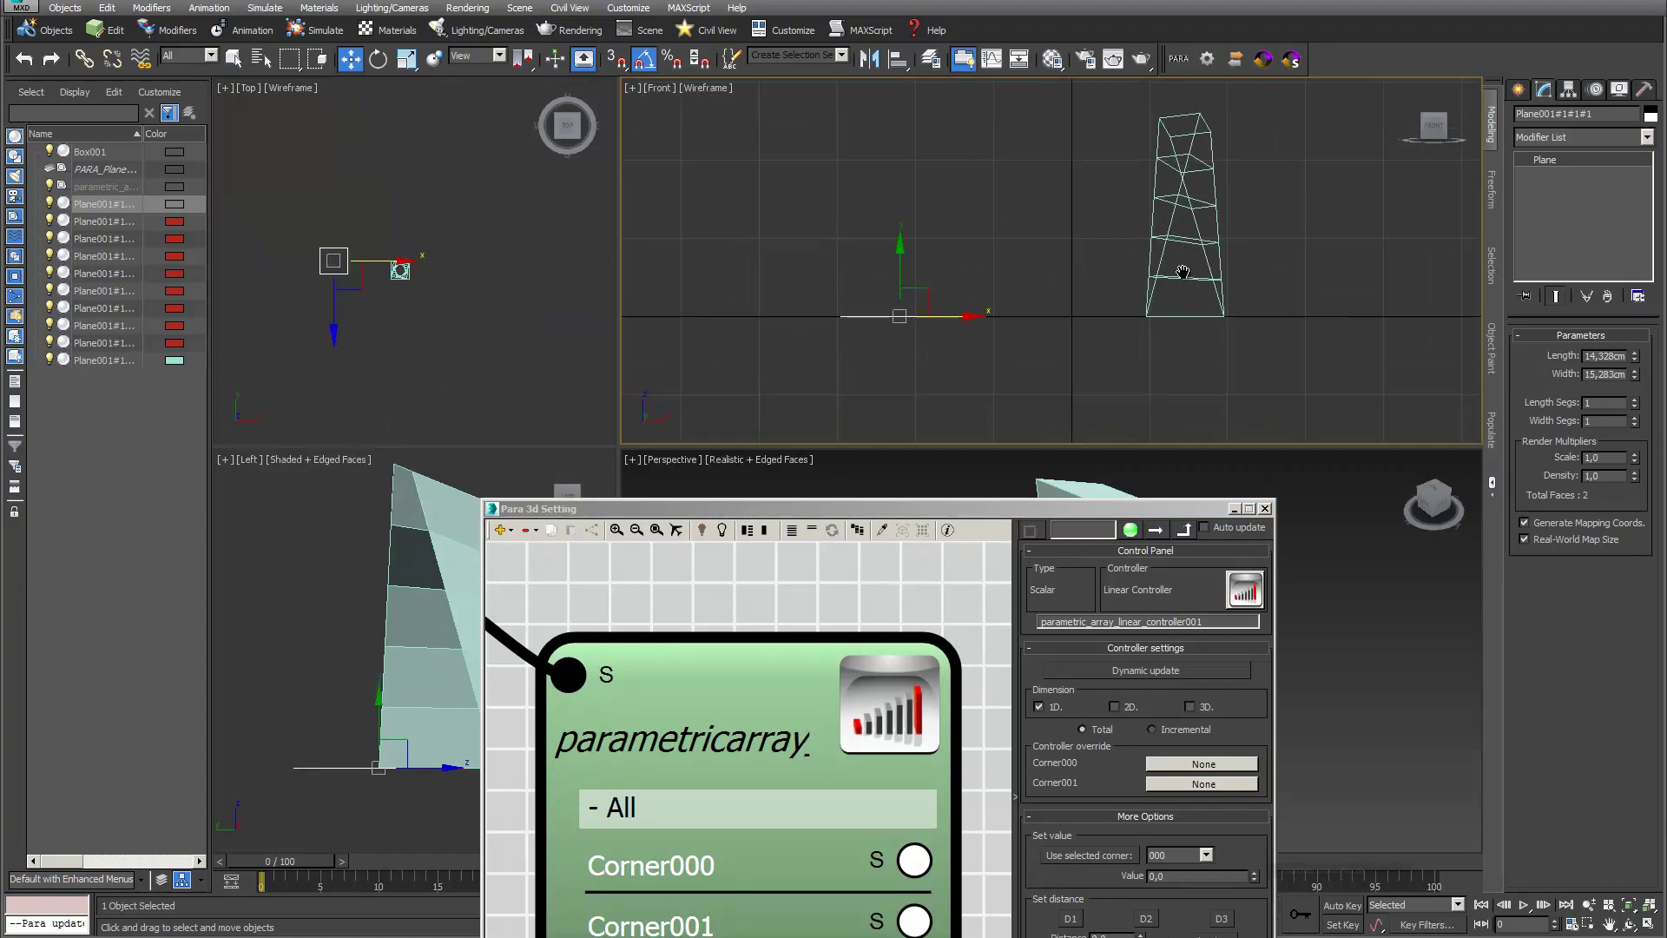
left_click_drag(948, 323, 933, 100)
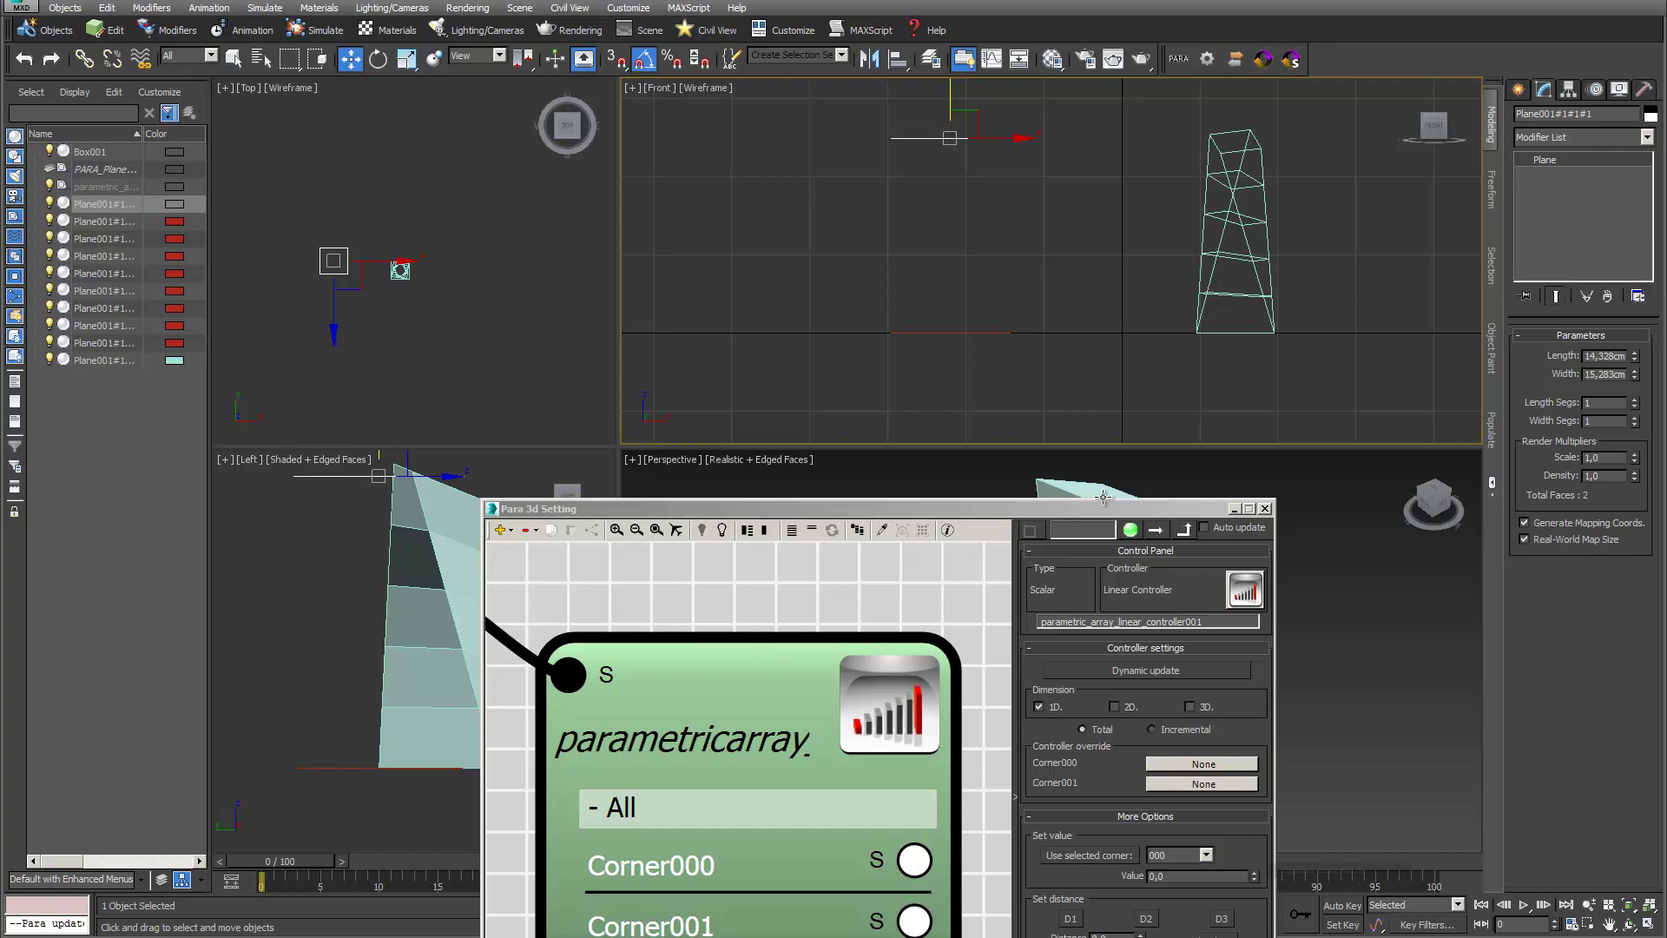
left_click_drag(1111, 508, 690, 245)
left_click(738, 788)
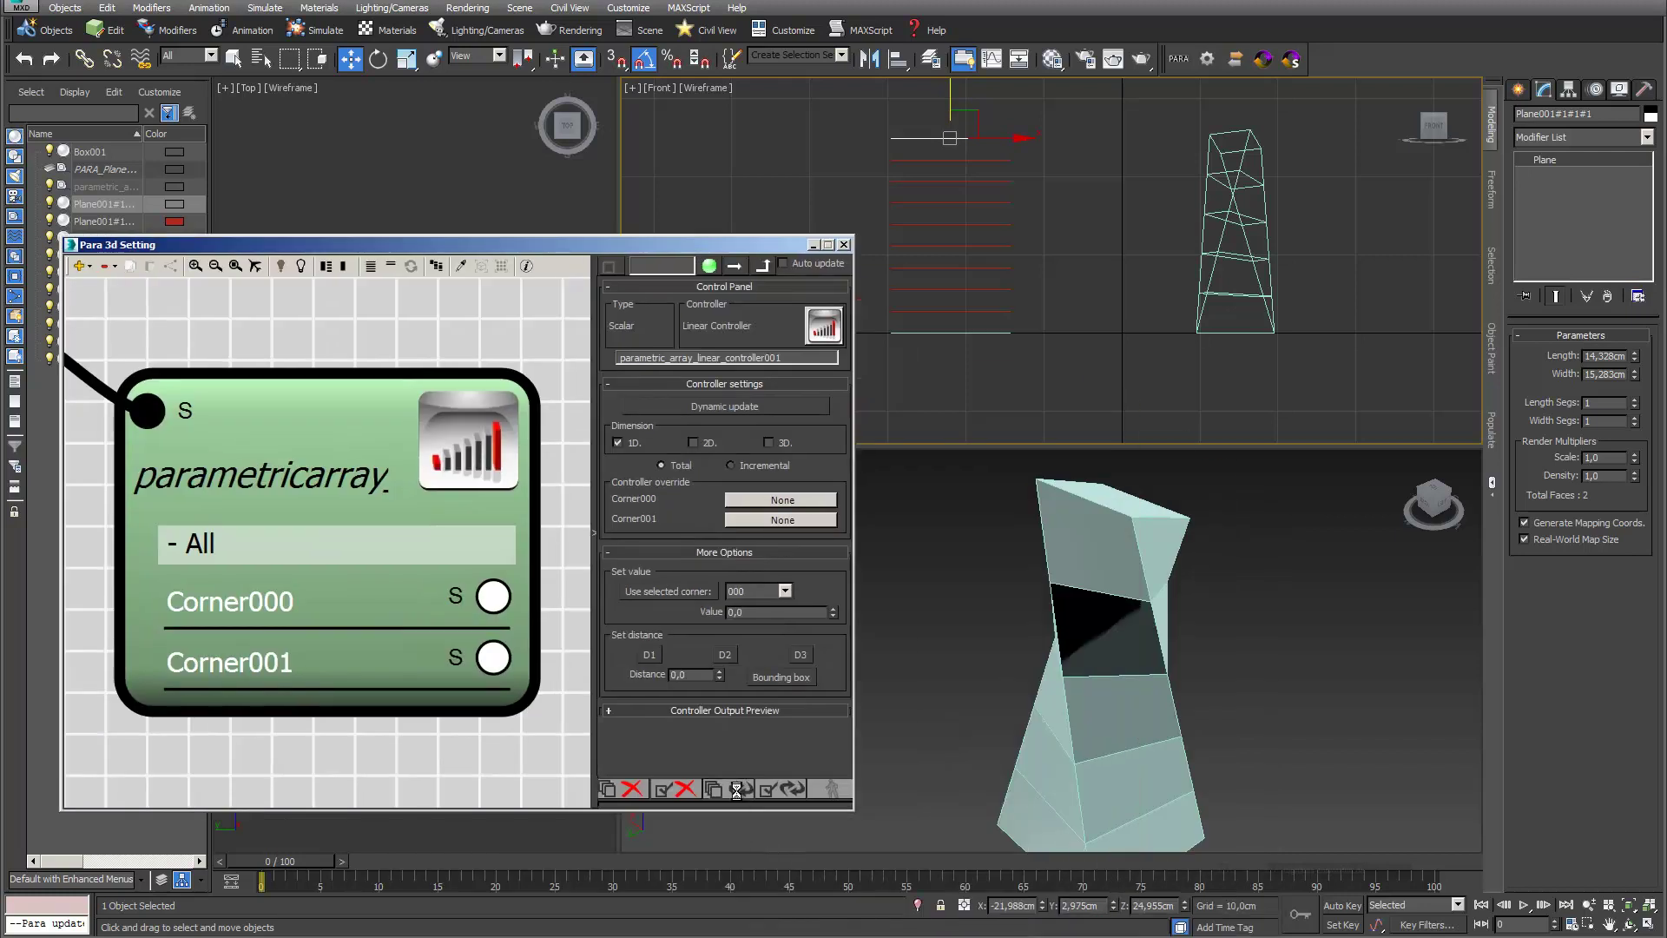
left_click_drag(738, 246, 896, 483)
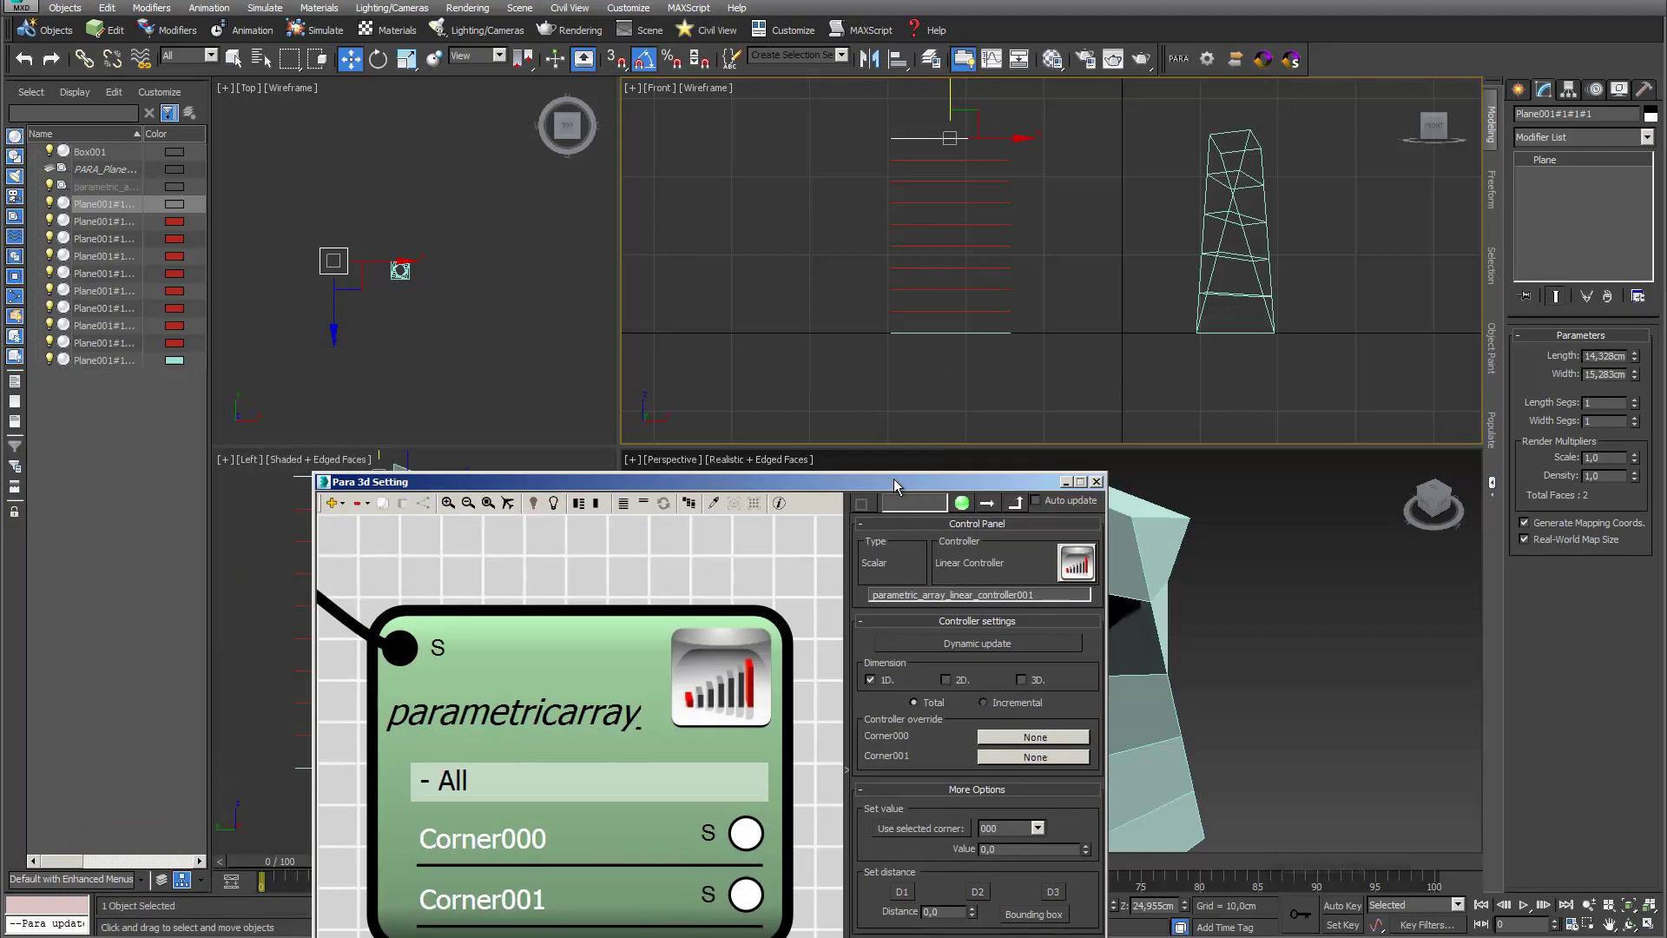
Step: Draw a small Rectangle spline at the centre of the stacked planes in the Top view
scroll(441, 268, "up", 3)
middle_click_drag(440, 269, 467, 182)
scroll(518, 262, "up", 2)
left_click(1519, 89)
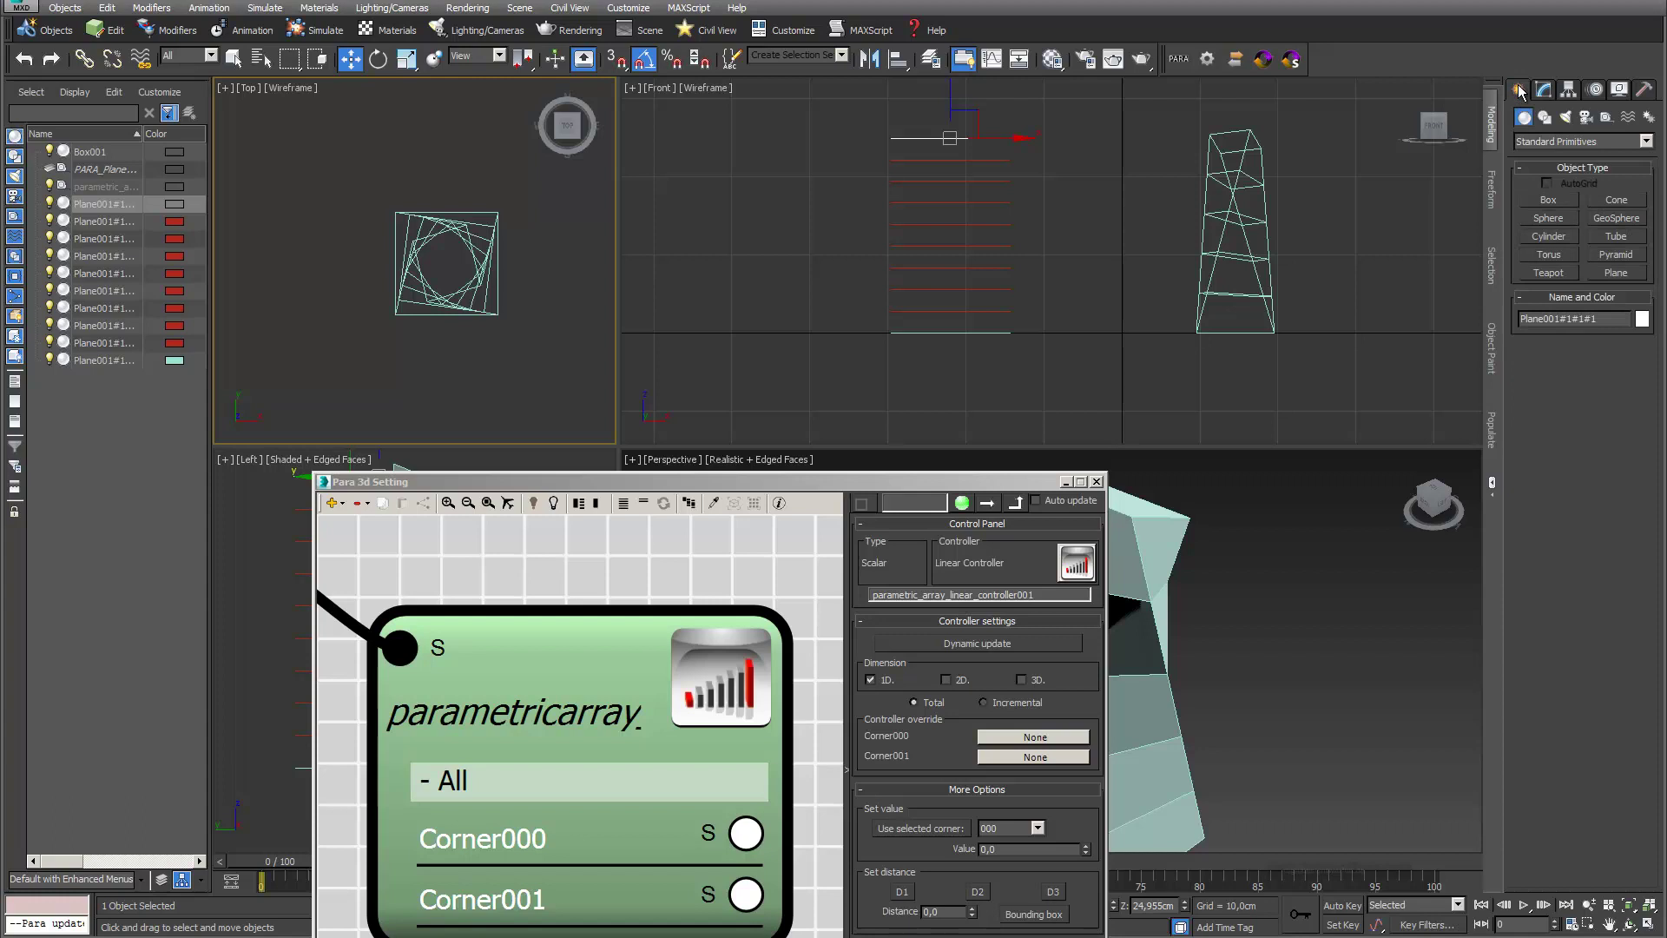
left_click(1550, 122)
left_click(1612, 214)
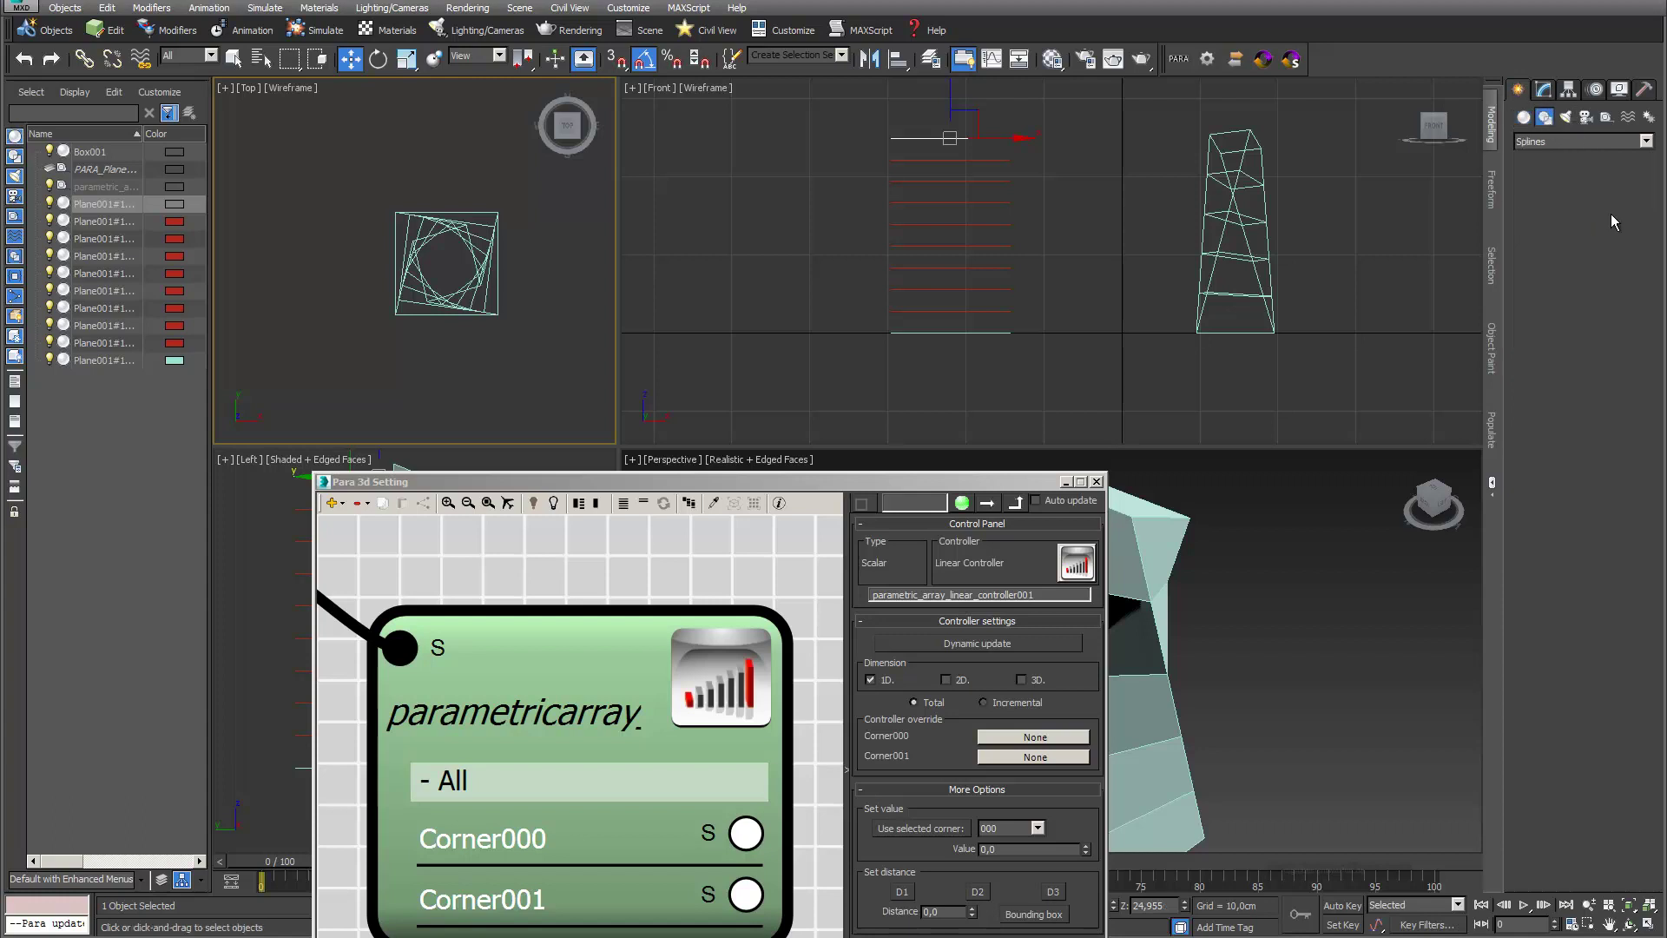
left_click_drag(442, 261, 451, 270)
Step: Set the rectangle's Length and Width to 1,0cm
double_click(1622, 498)
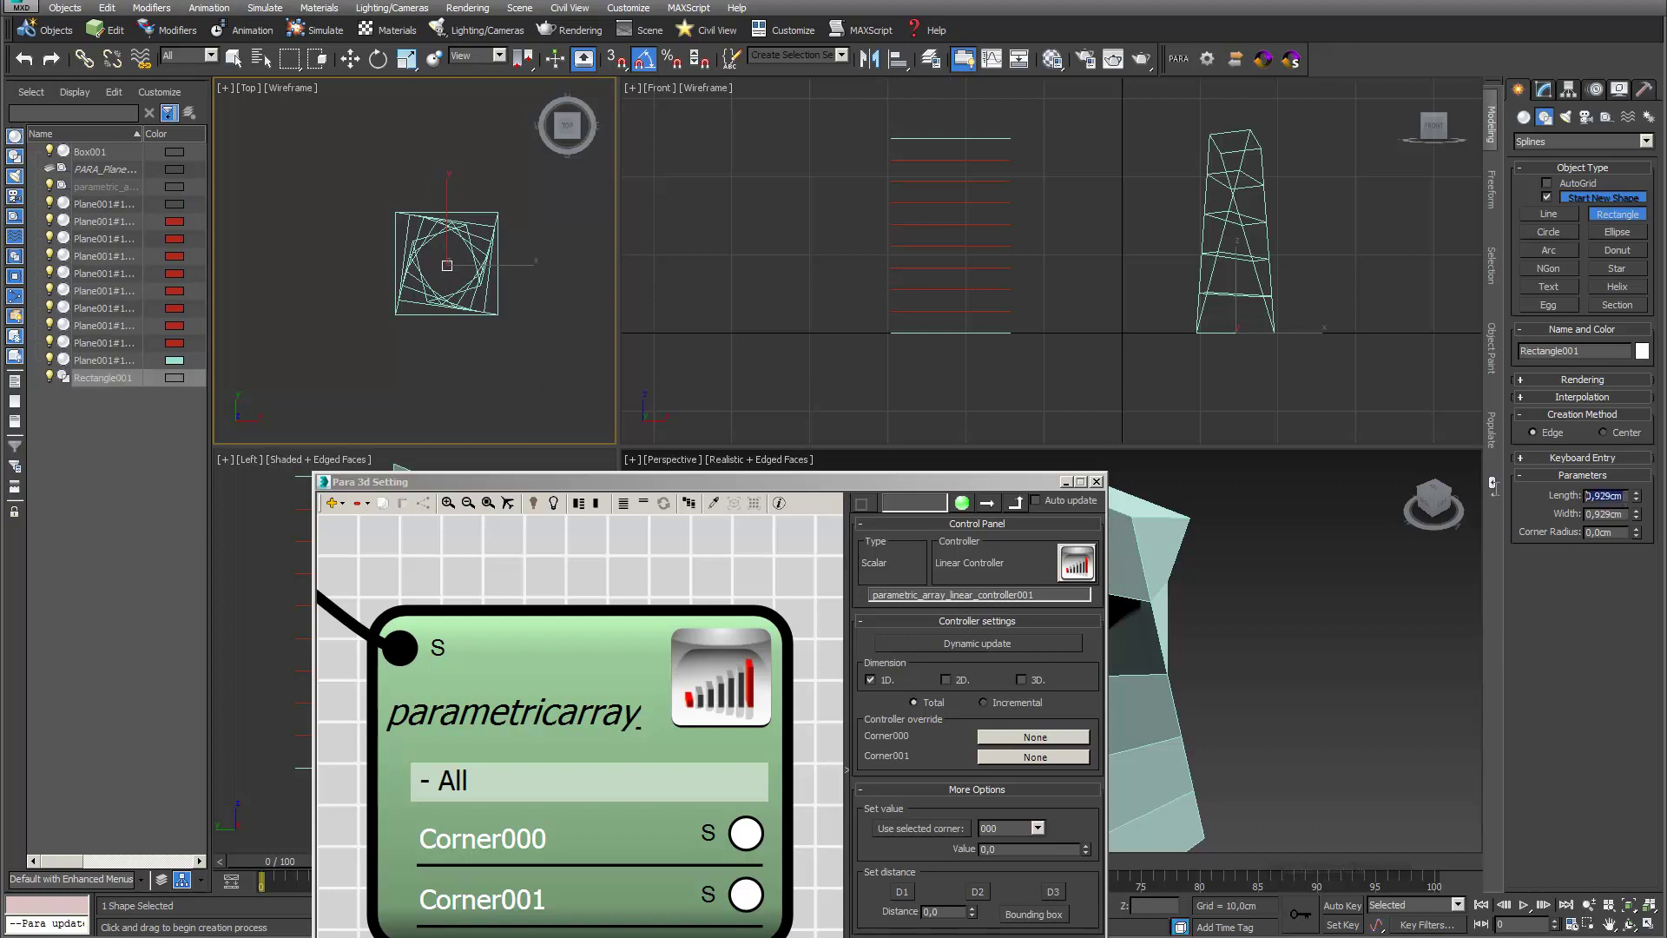
type("1")
key("Return")
double_click(1623, 513)
type("1")
key("Return")
left_click_drag(913, 476, 753, 475)
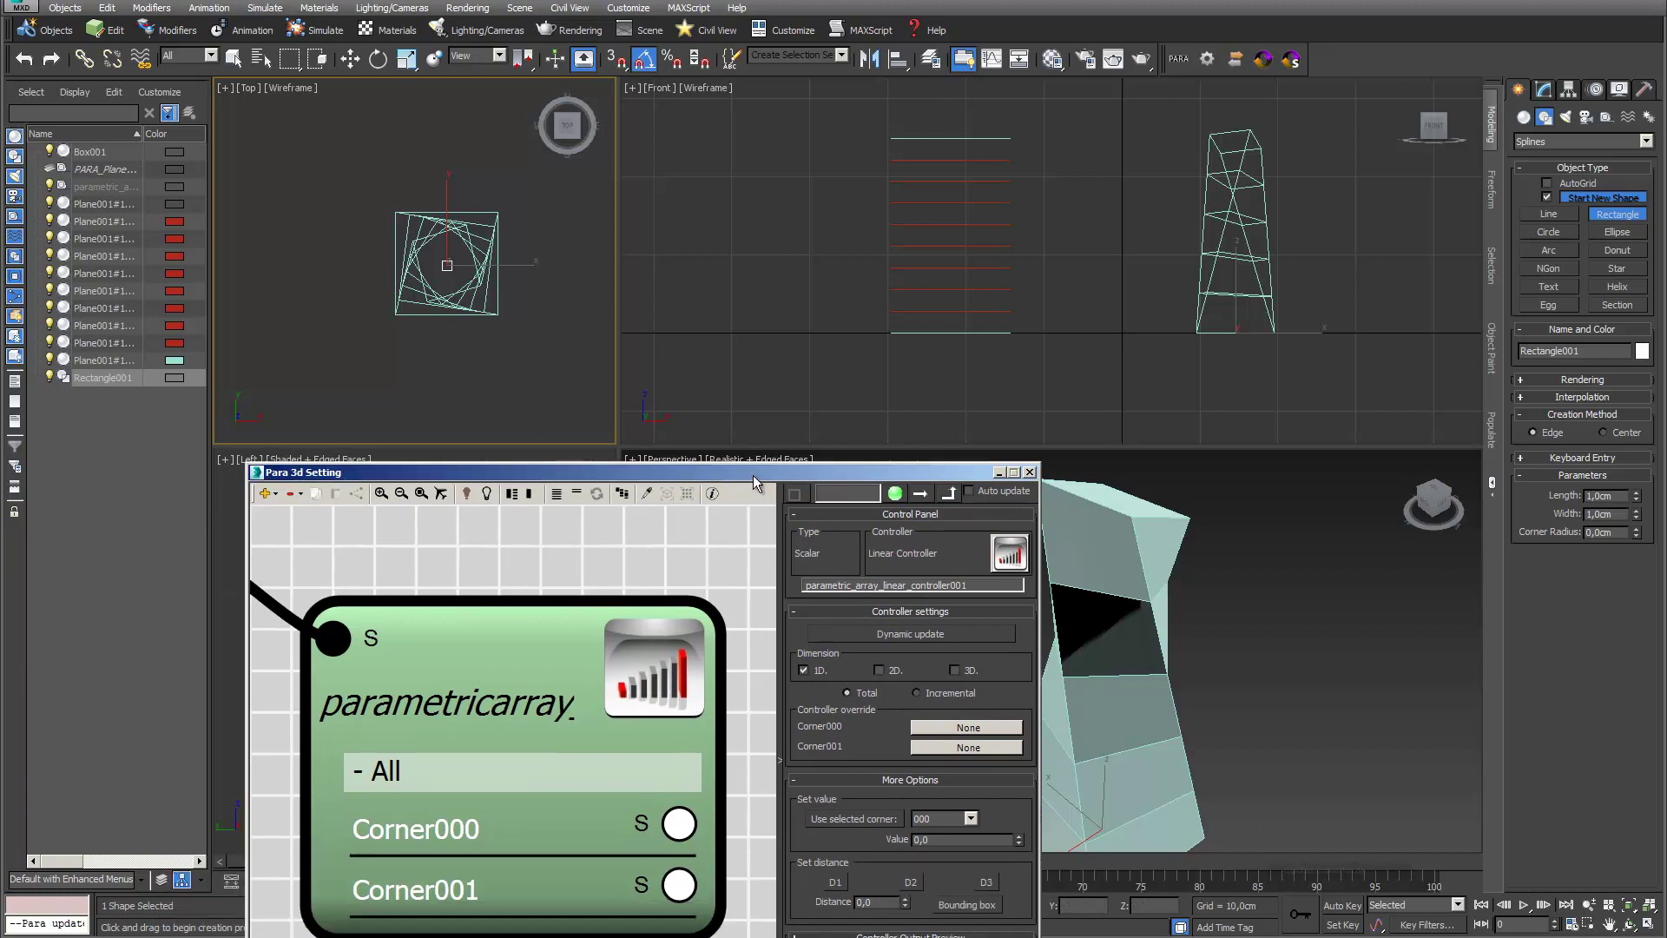
Step: Create a parametric array of the 1 cm square
left_click(1178, 59)
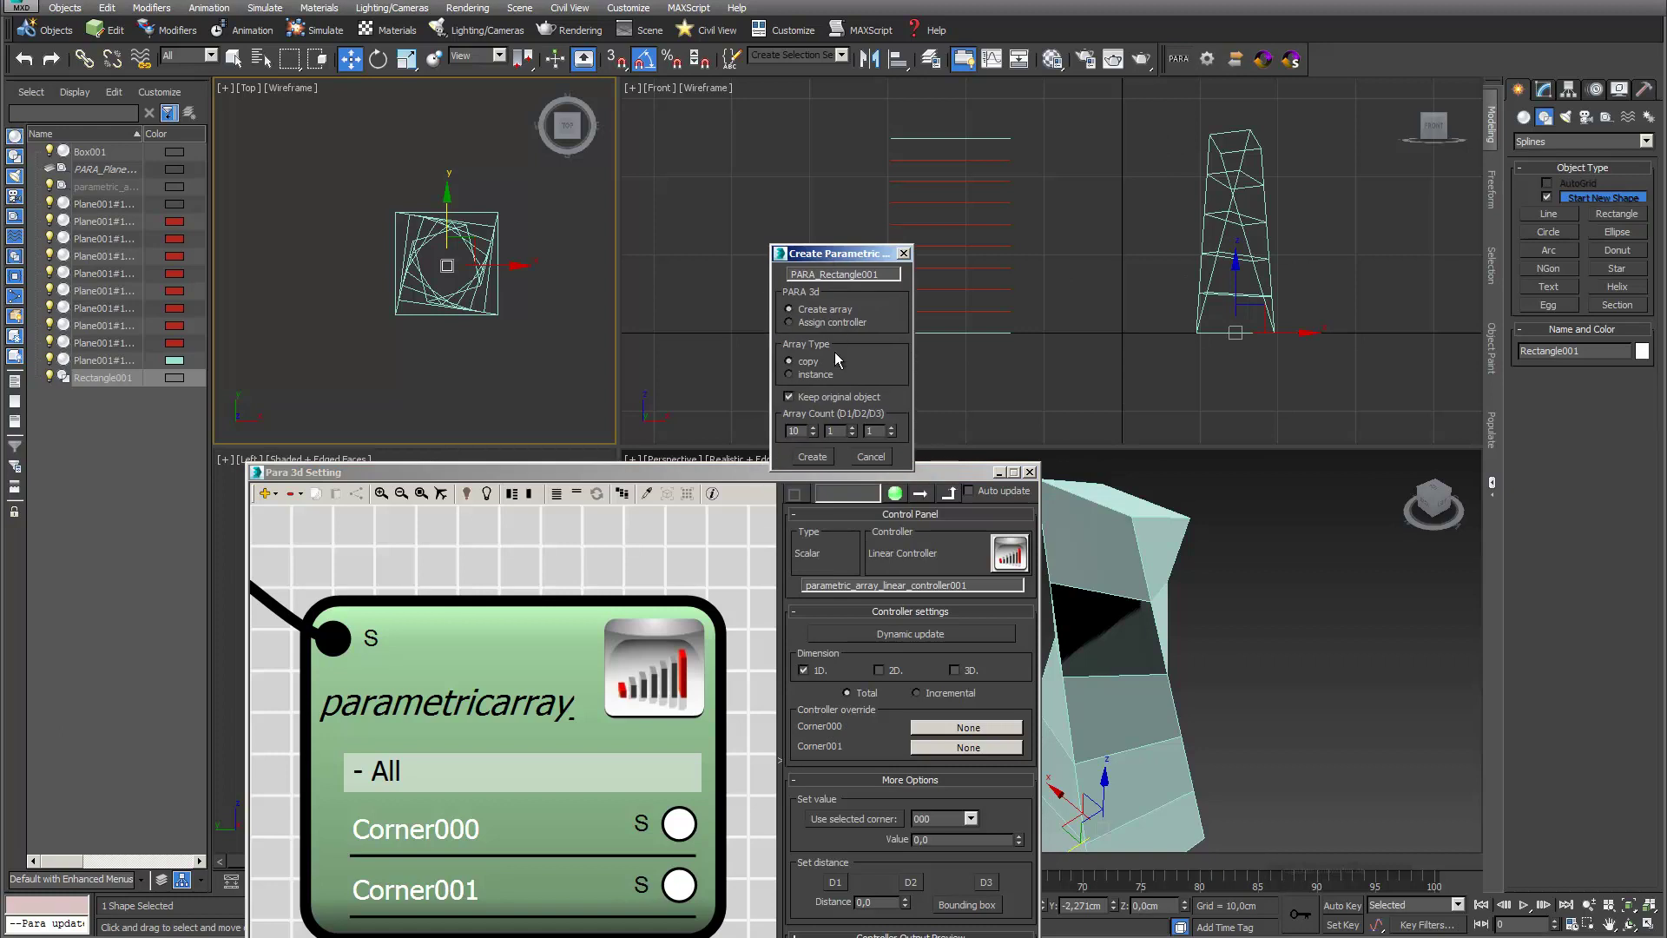
left_click(810, 456)
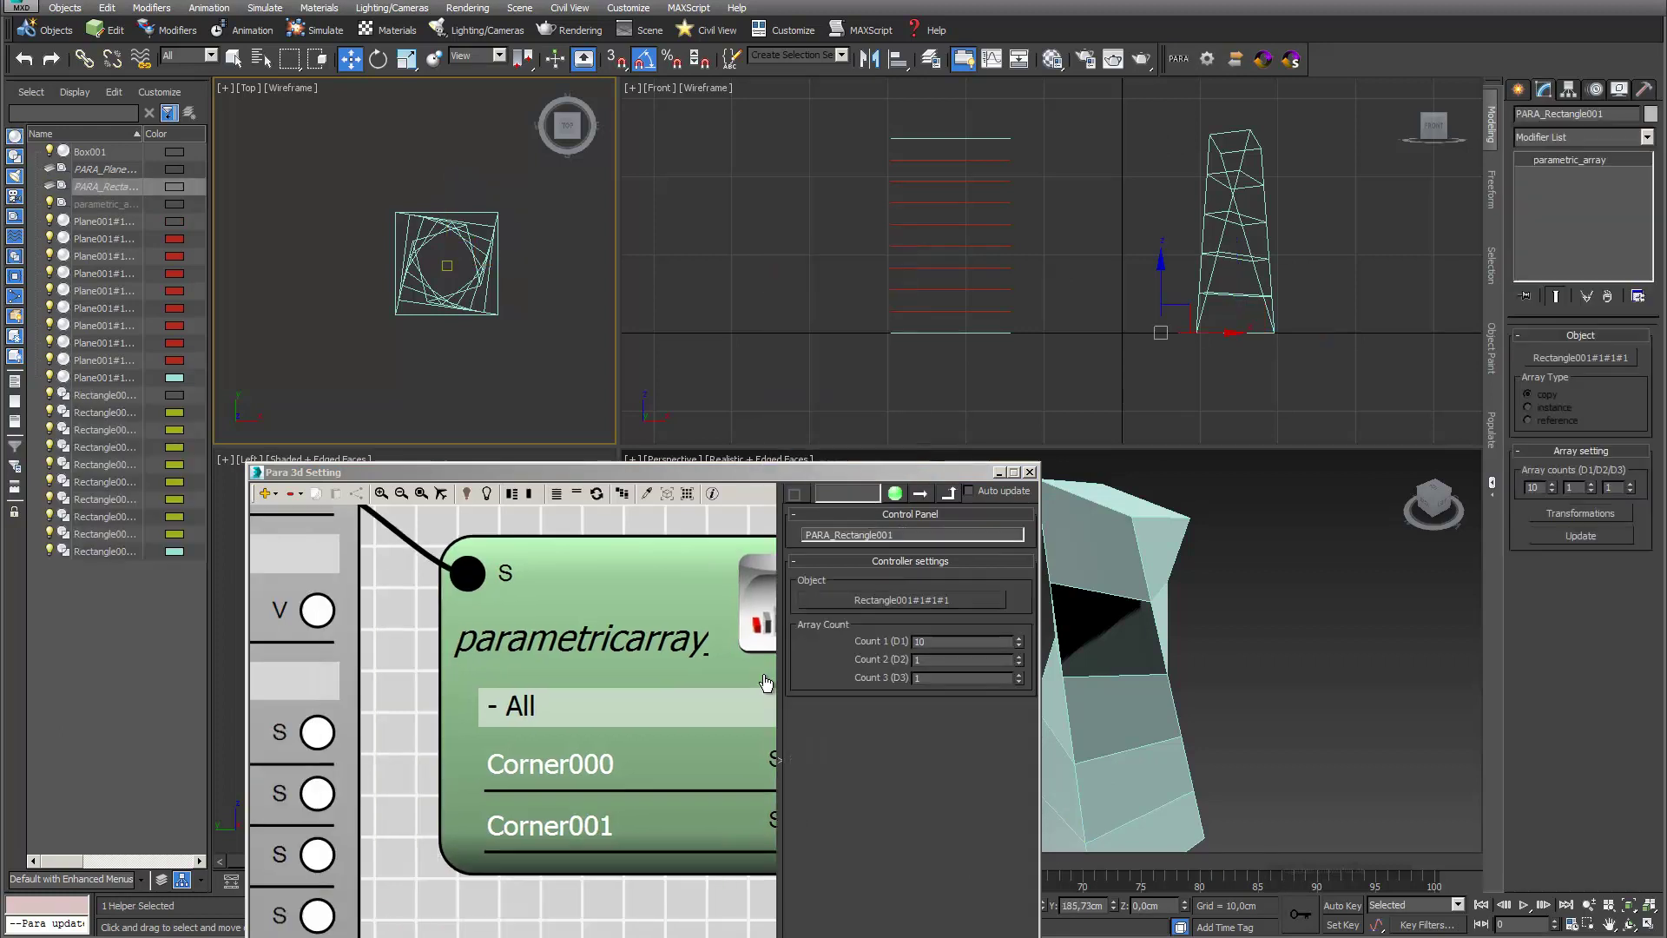
scroll(391, 667, "down", 5)
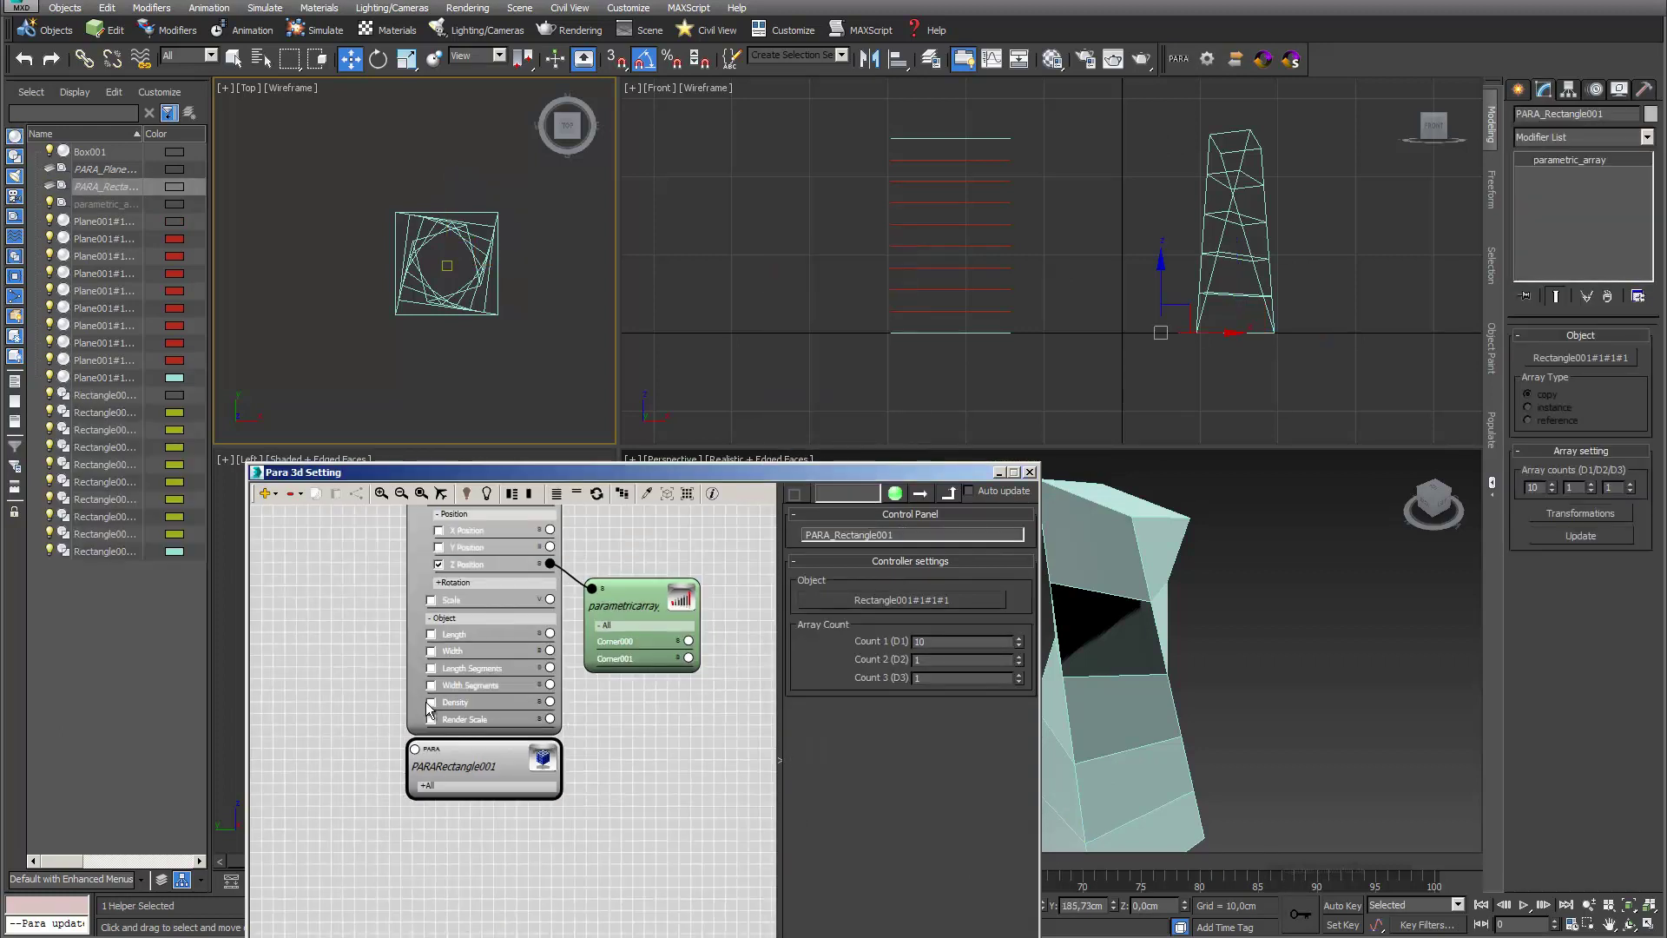
scroll(455, 807, "down", 2)
Step: Wire PARARectangle001's Z Position to the plane array's controller and select the ten square copies
left_click(422, 822)
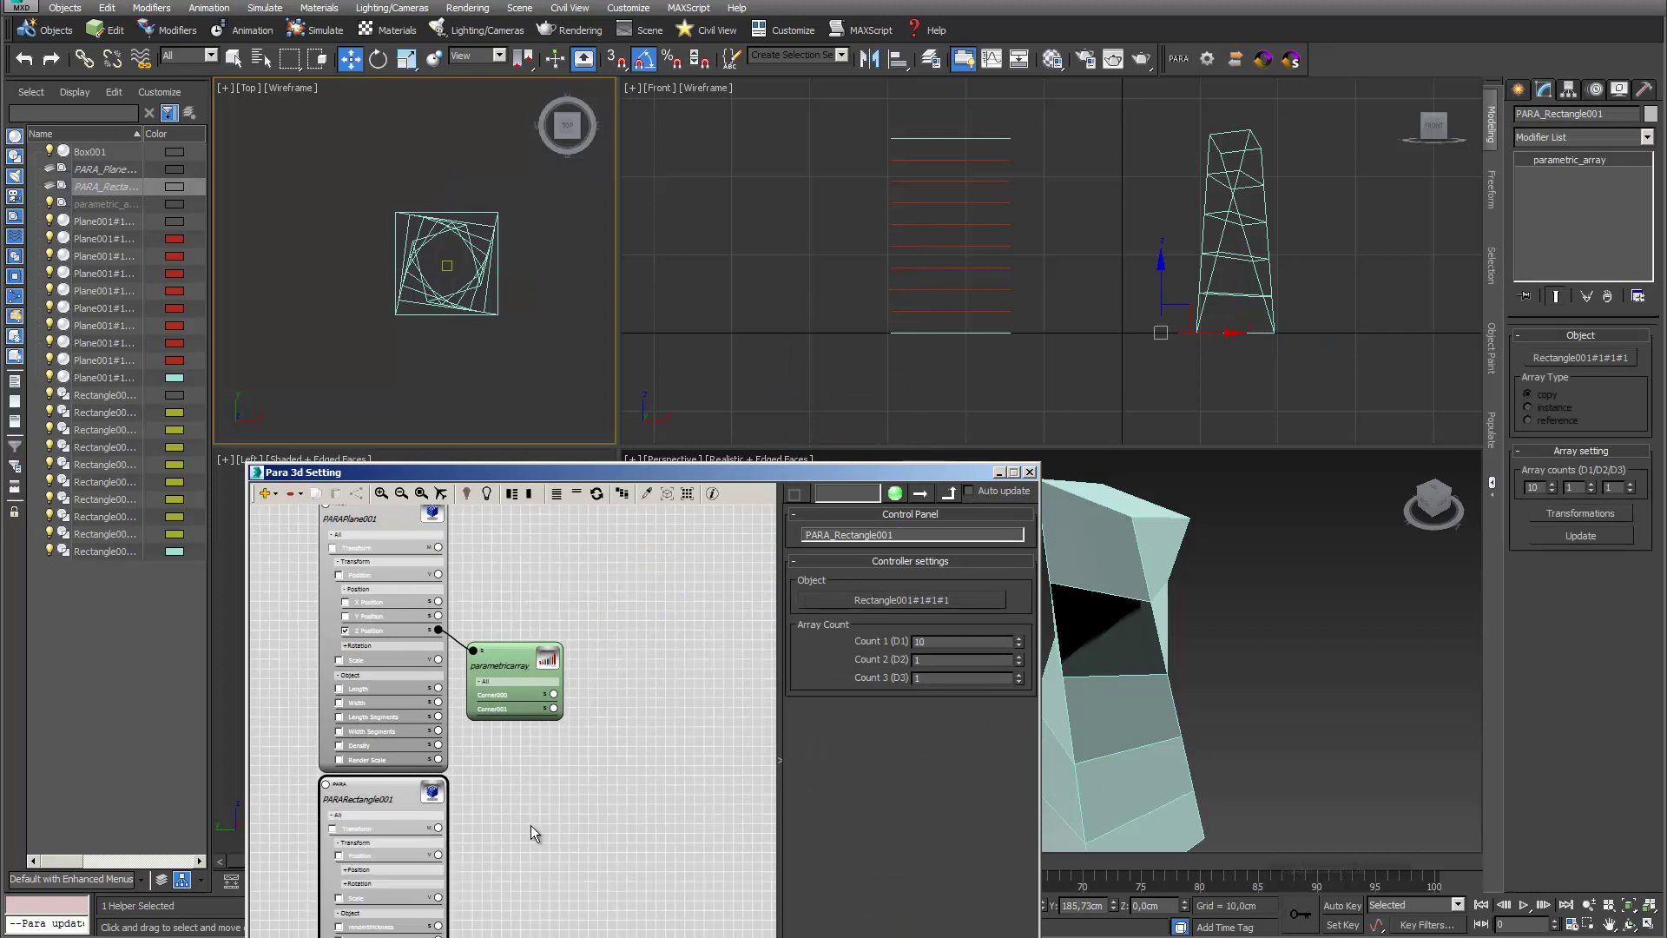
scroll(558, 792, "up", 2)
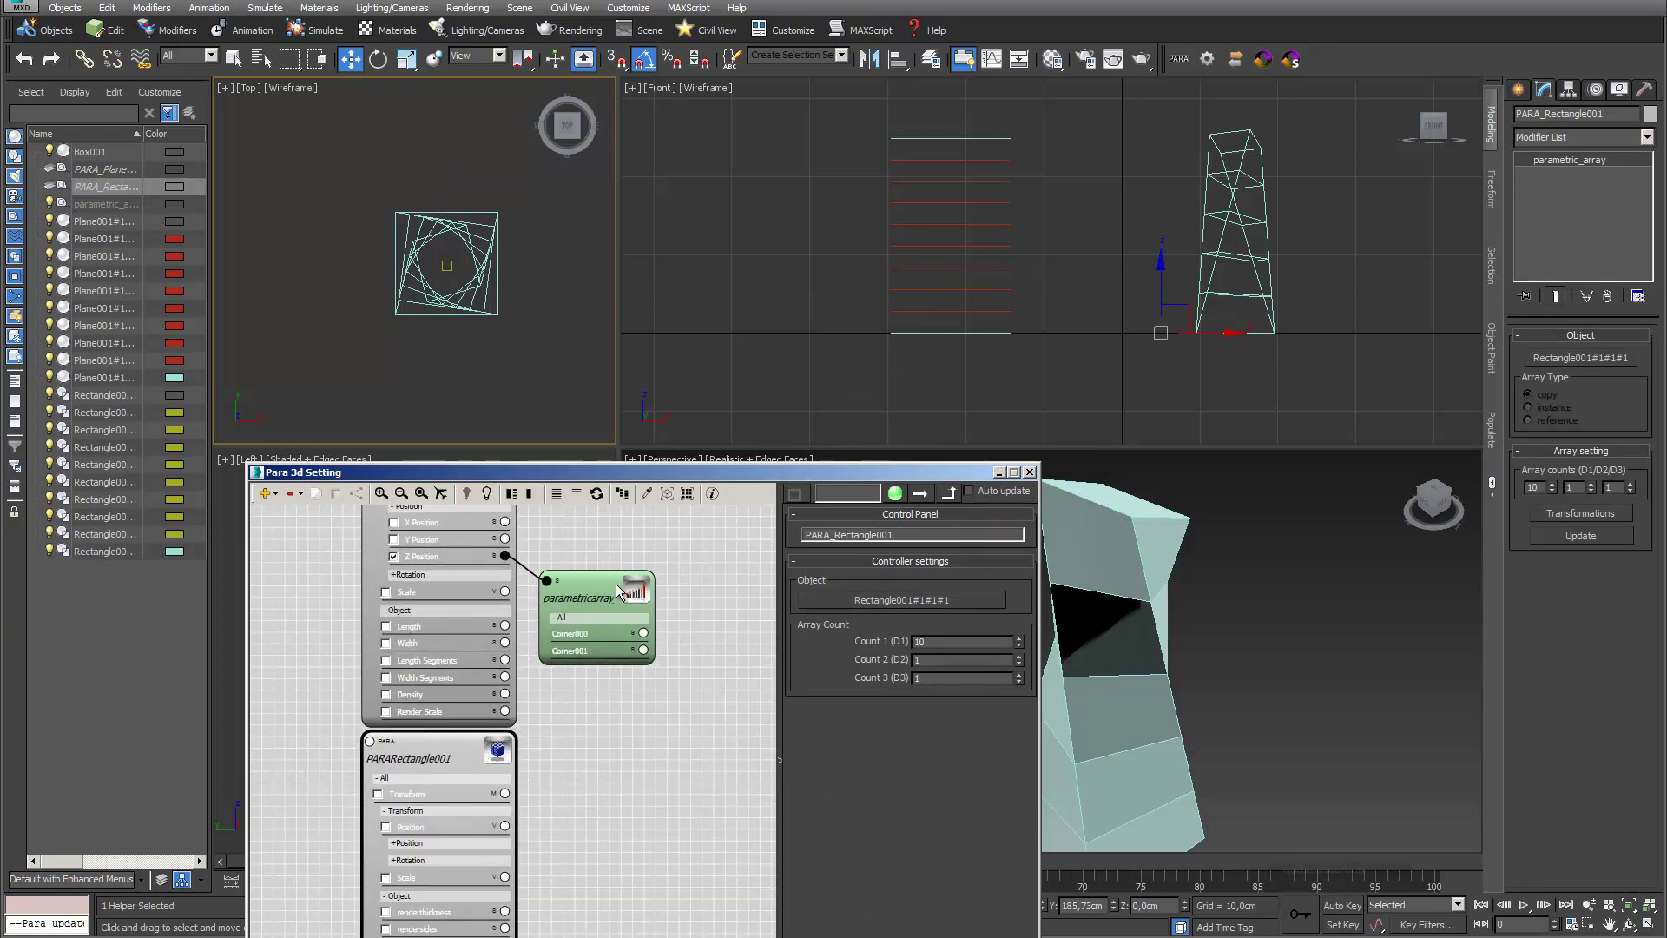
left_click(406, 842)
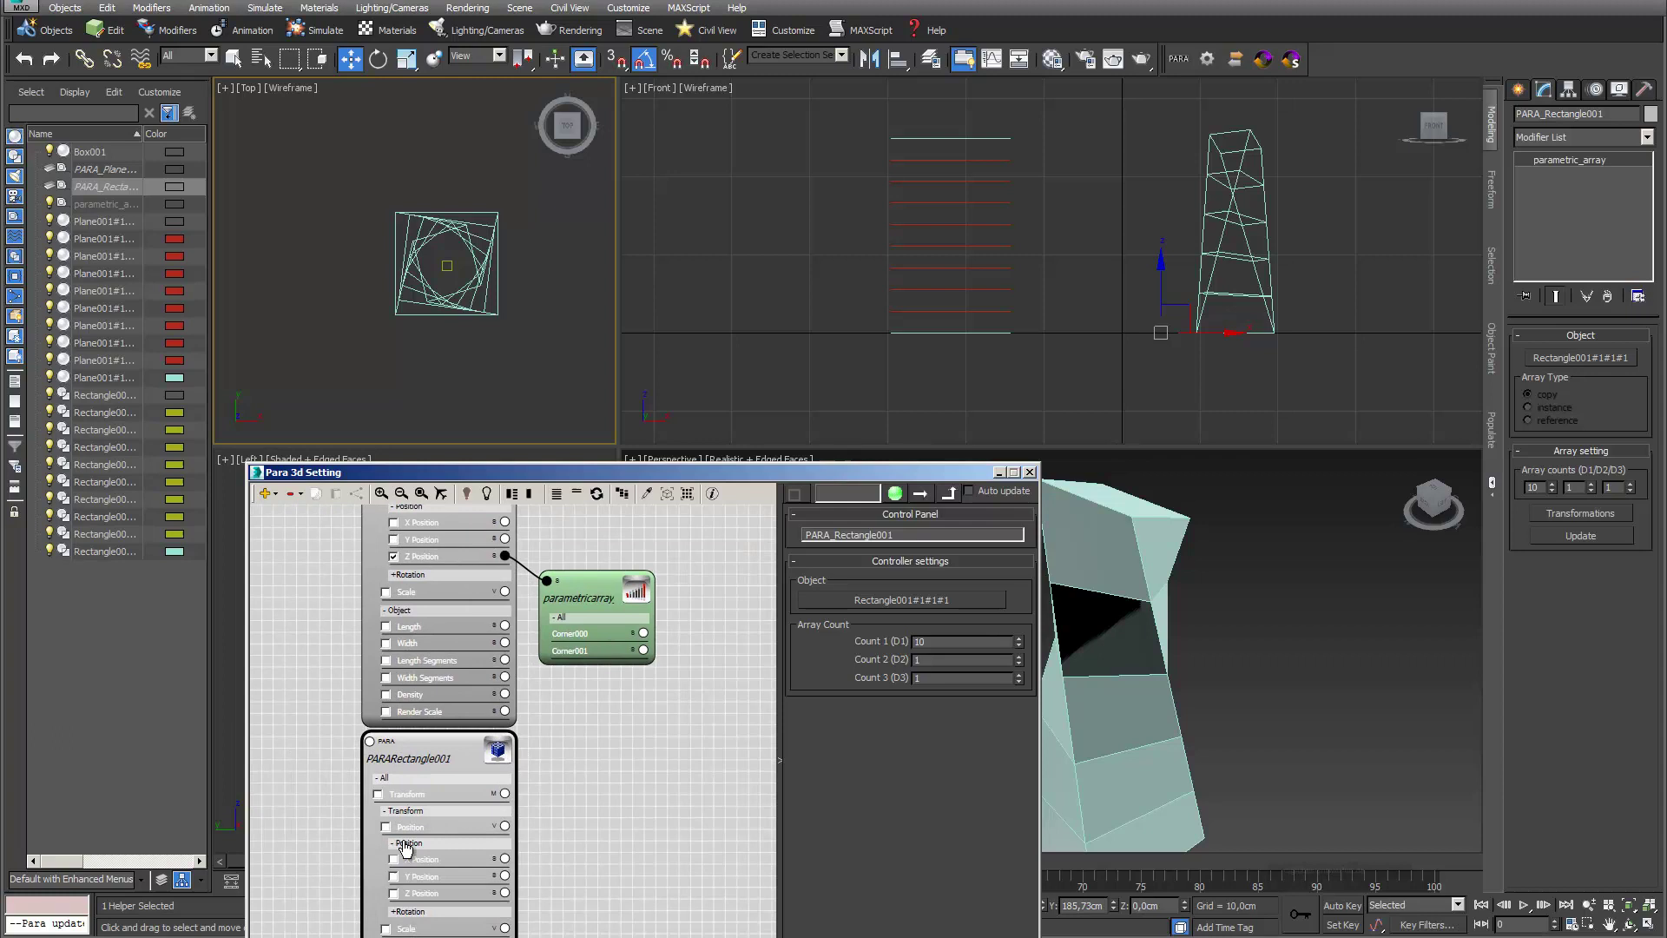
left_click_drag(505, 893, 547, 580)
mouse_move(765, 481)
left_mouse_down()
mouse_move(654, 246)
mouse_move(791, 287)
mouse_move(645, 187)
mouse_move(560, 187)
mouse_move(757, 462)
left_mouse_up()
left_click(640, 305)
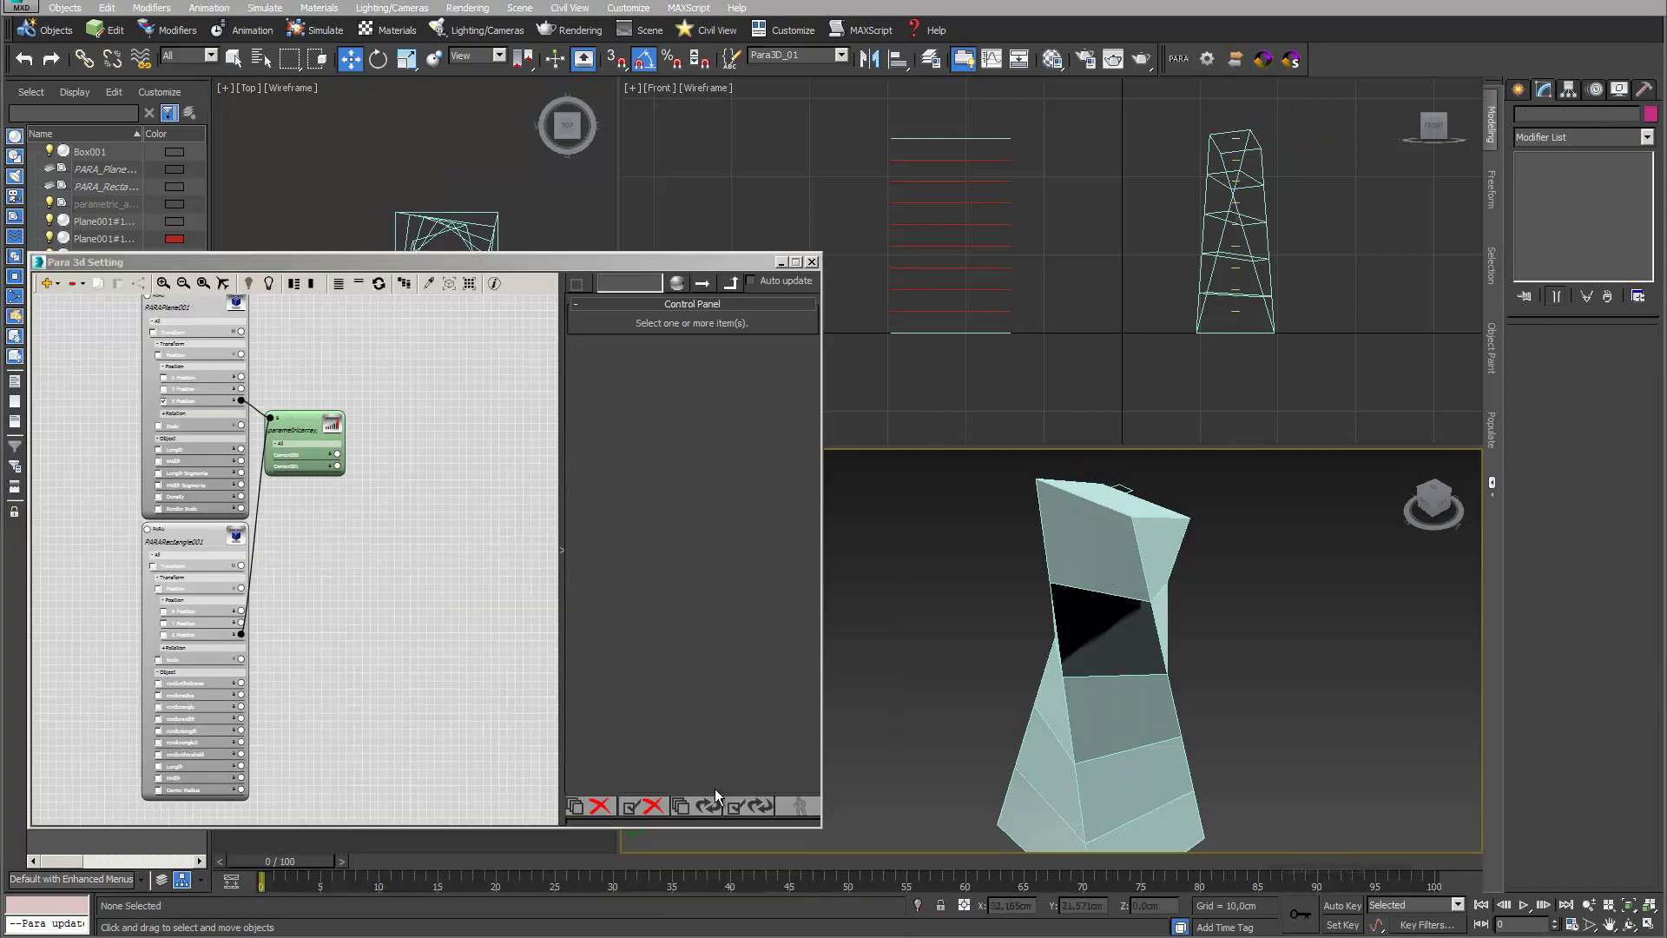
Step: Make Box001 into PARA_Box001 with an assigned controller, answering Nein to FFD control points
left_click(1104, 716)
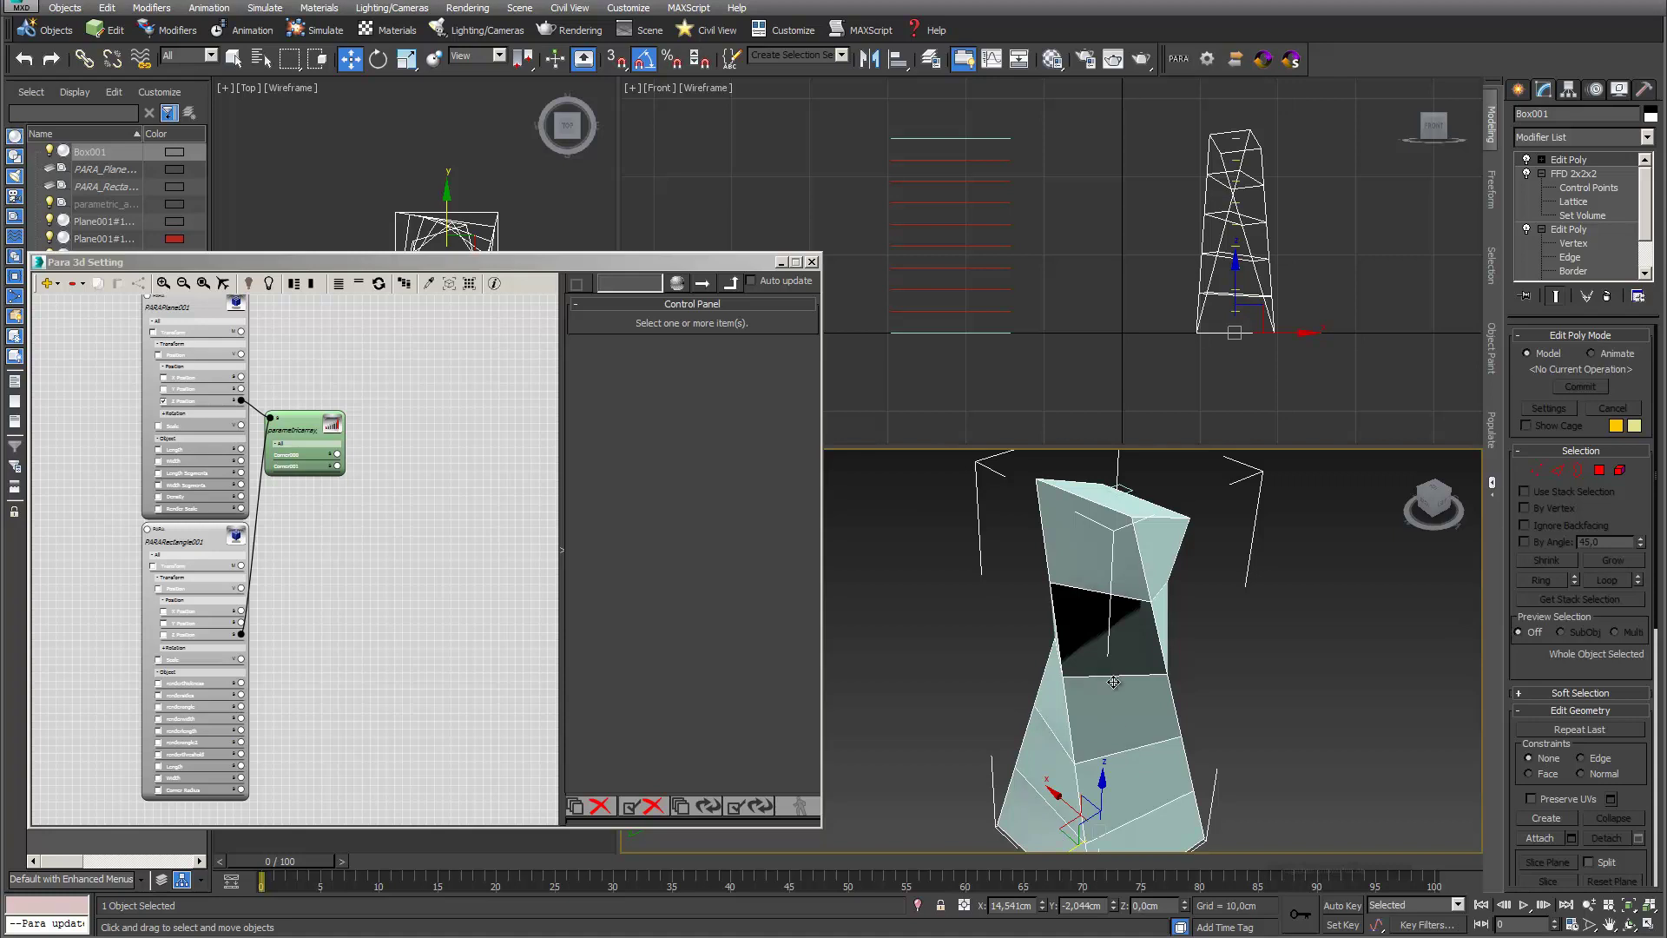
left_click(1179, 60)
left_click_drag(858, 353, 879, 306)
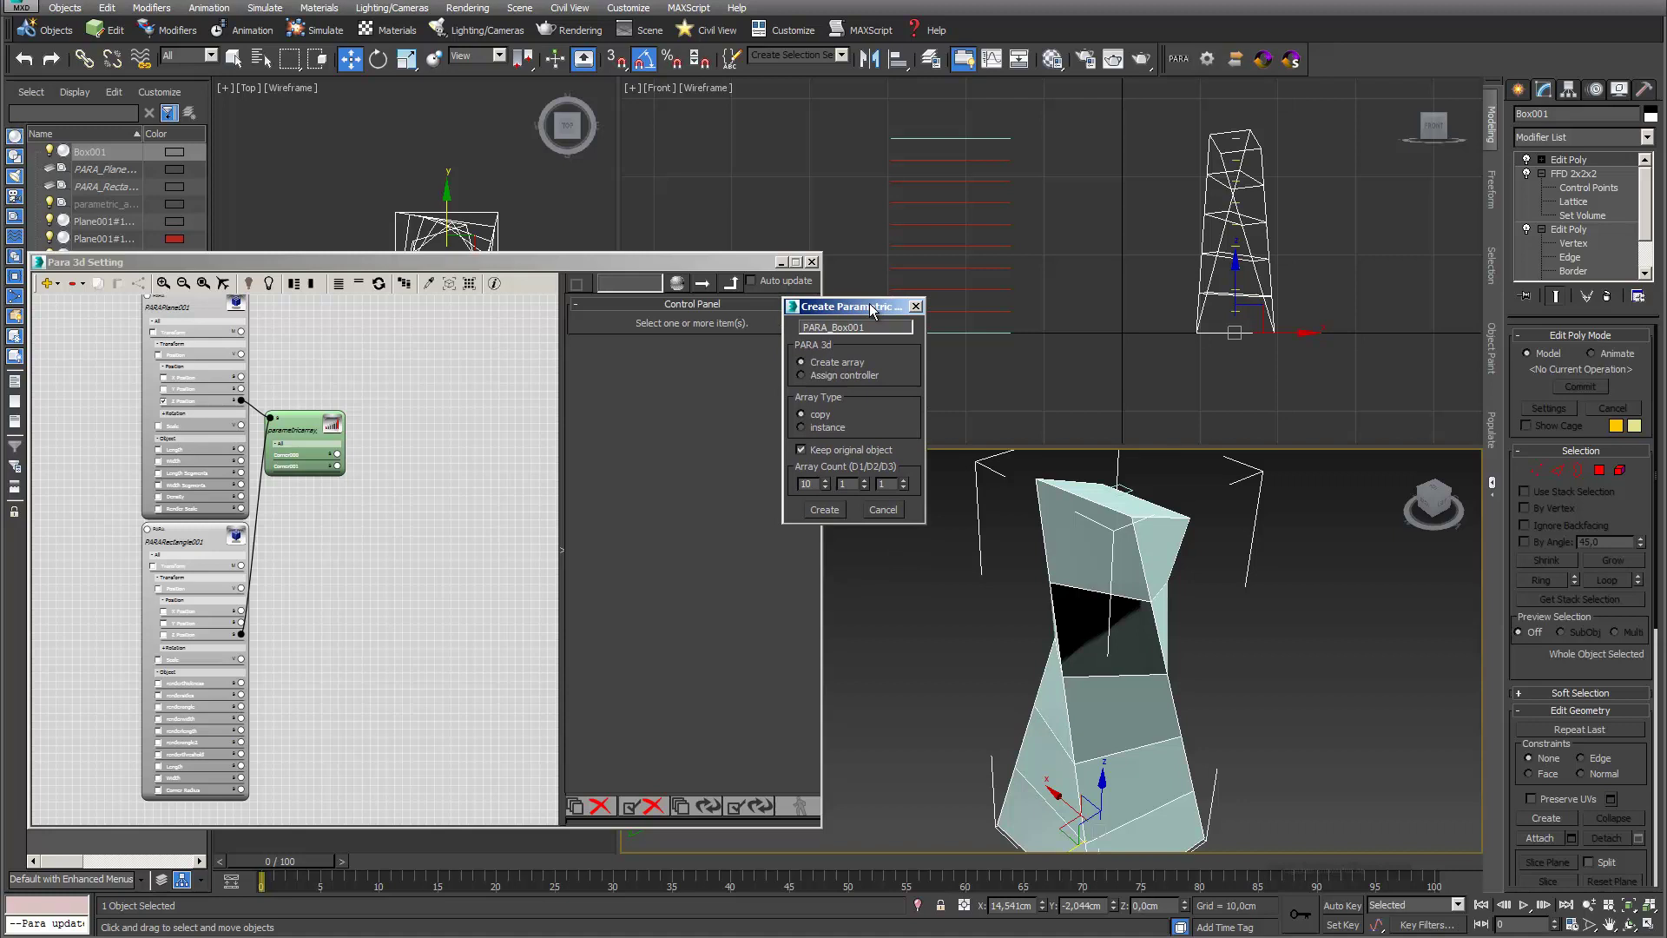
left_click(816, 375)
left_click(824, 509)
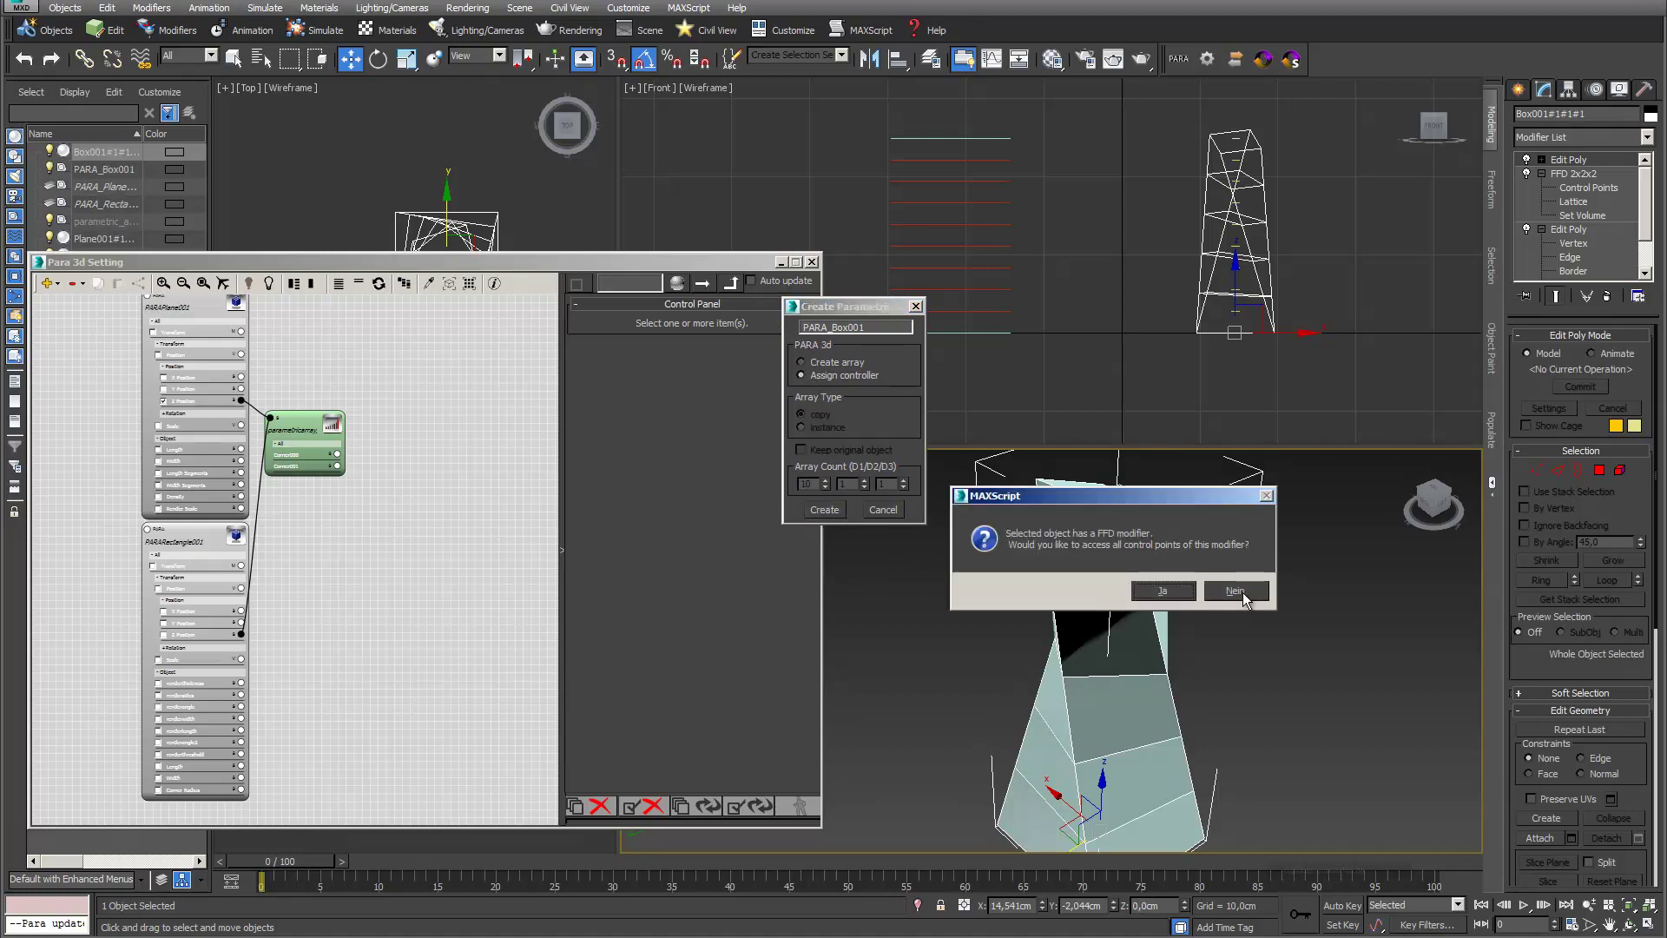
left_click(1242, 595)
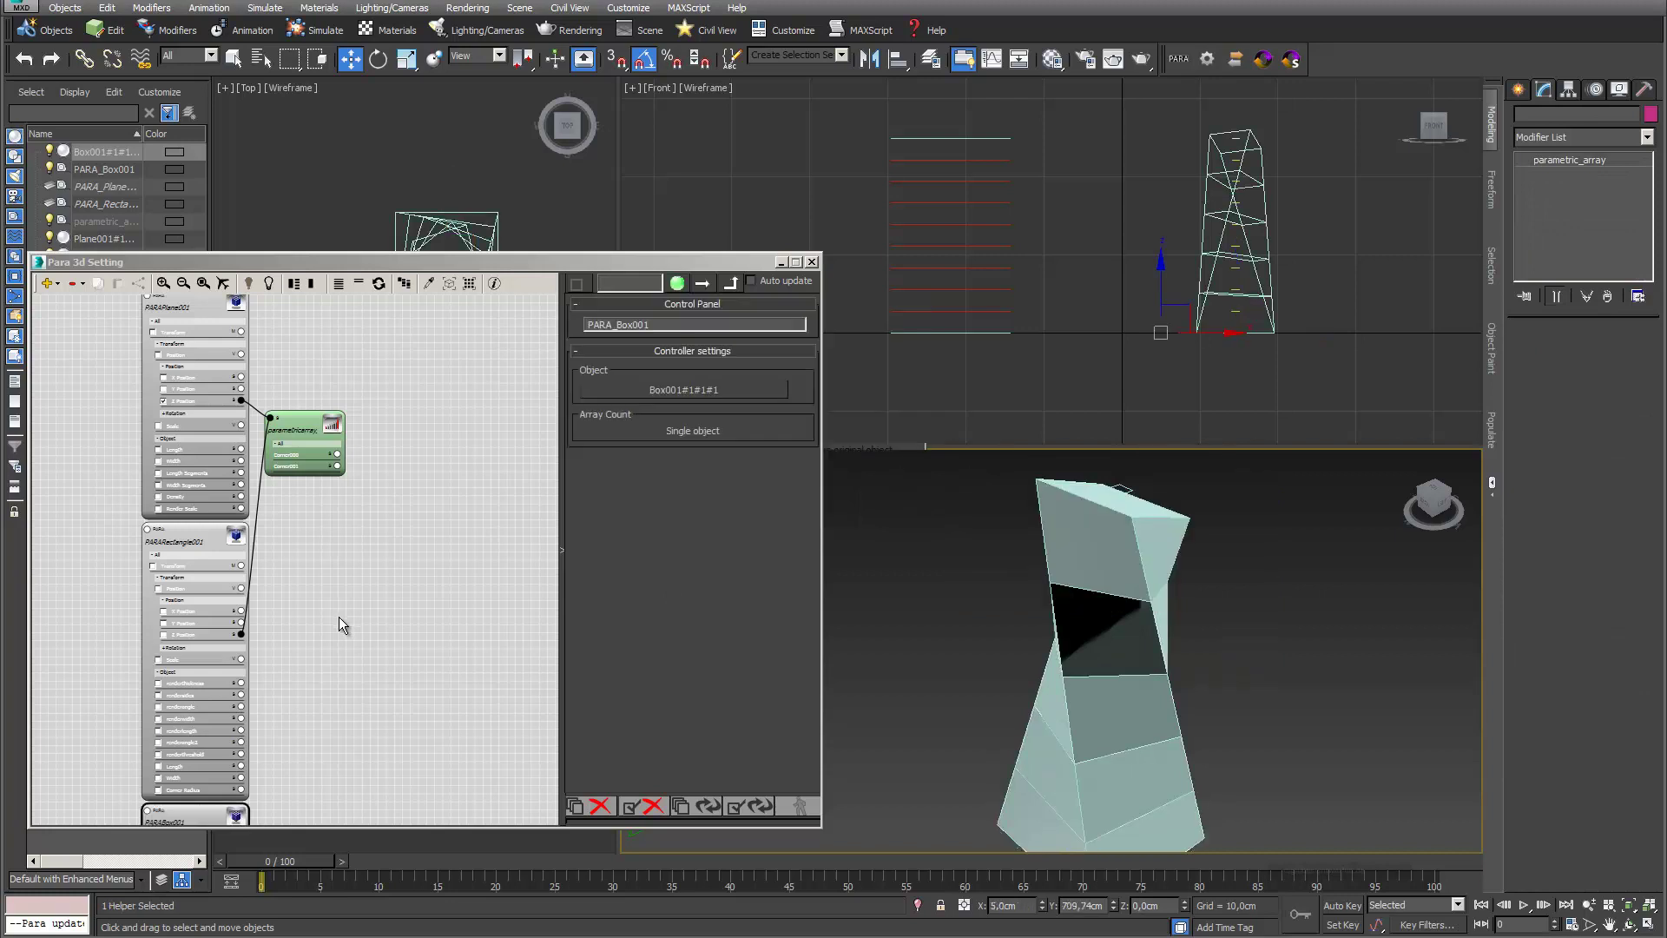
Step: Add a Contour generator node to the graph and wire its output into PARABox001
scroll(416, 610, "down", 1)
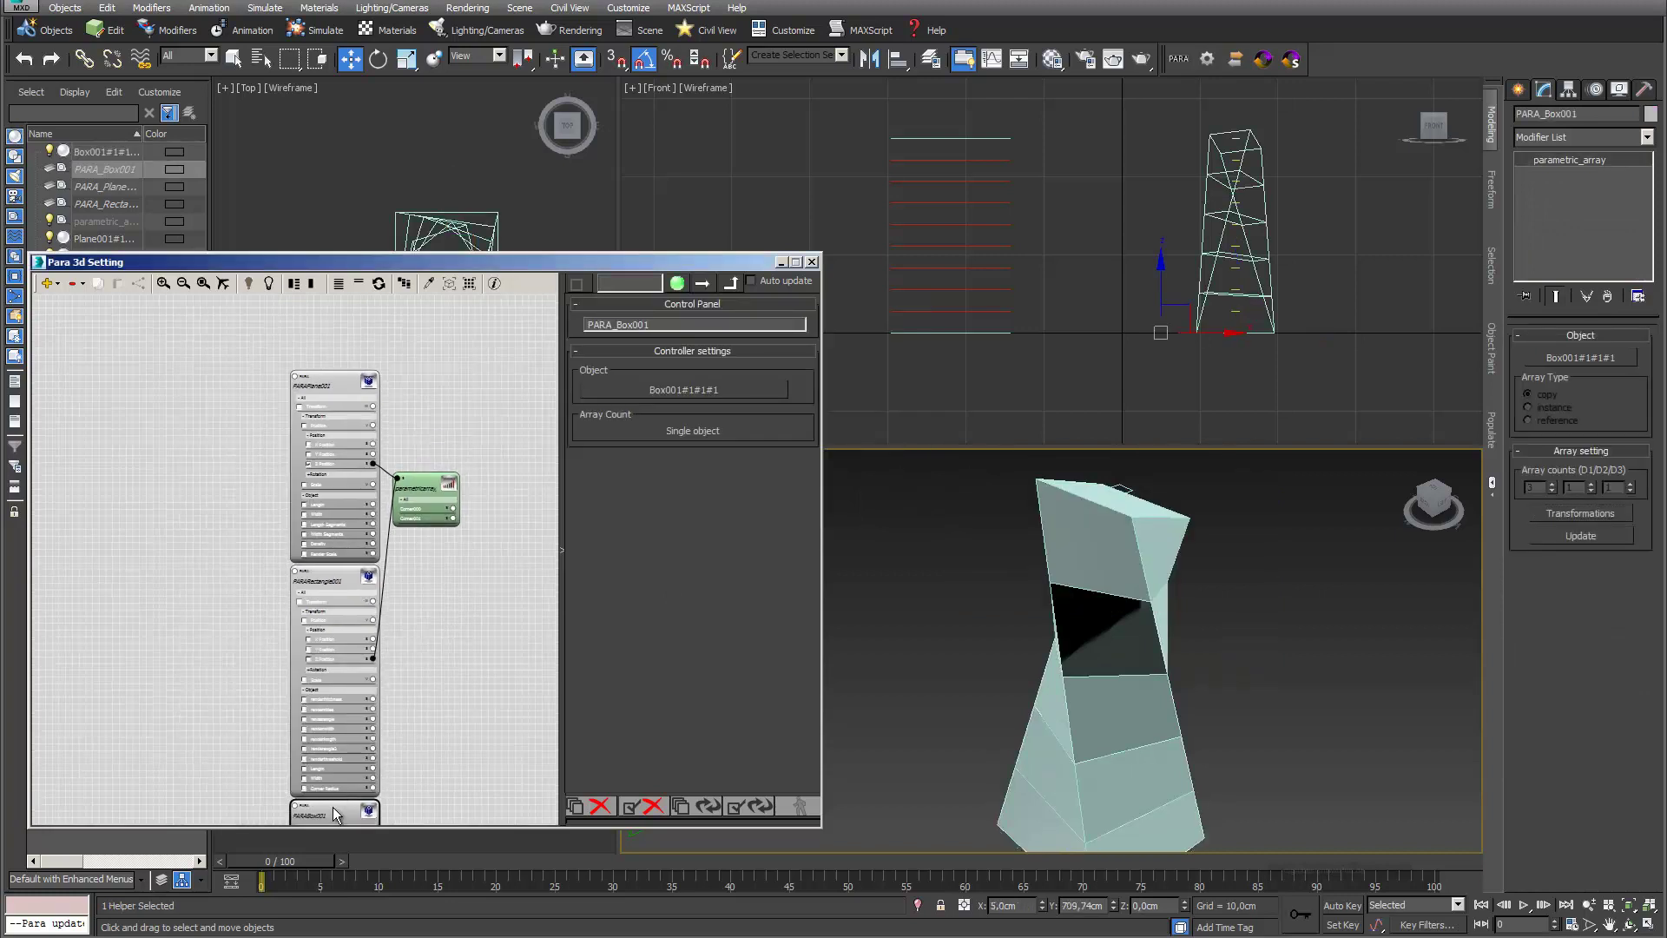
left_click_drag(332, 806, 252, 316)
left_click(48, 283)
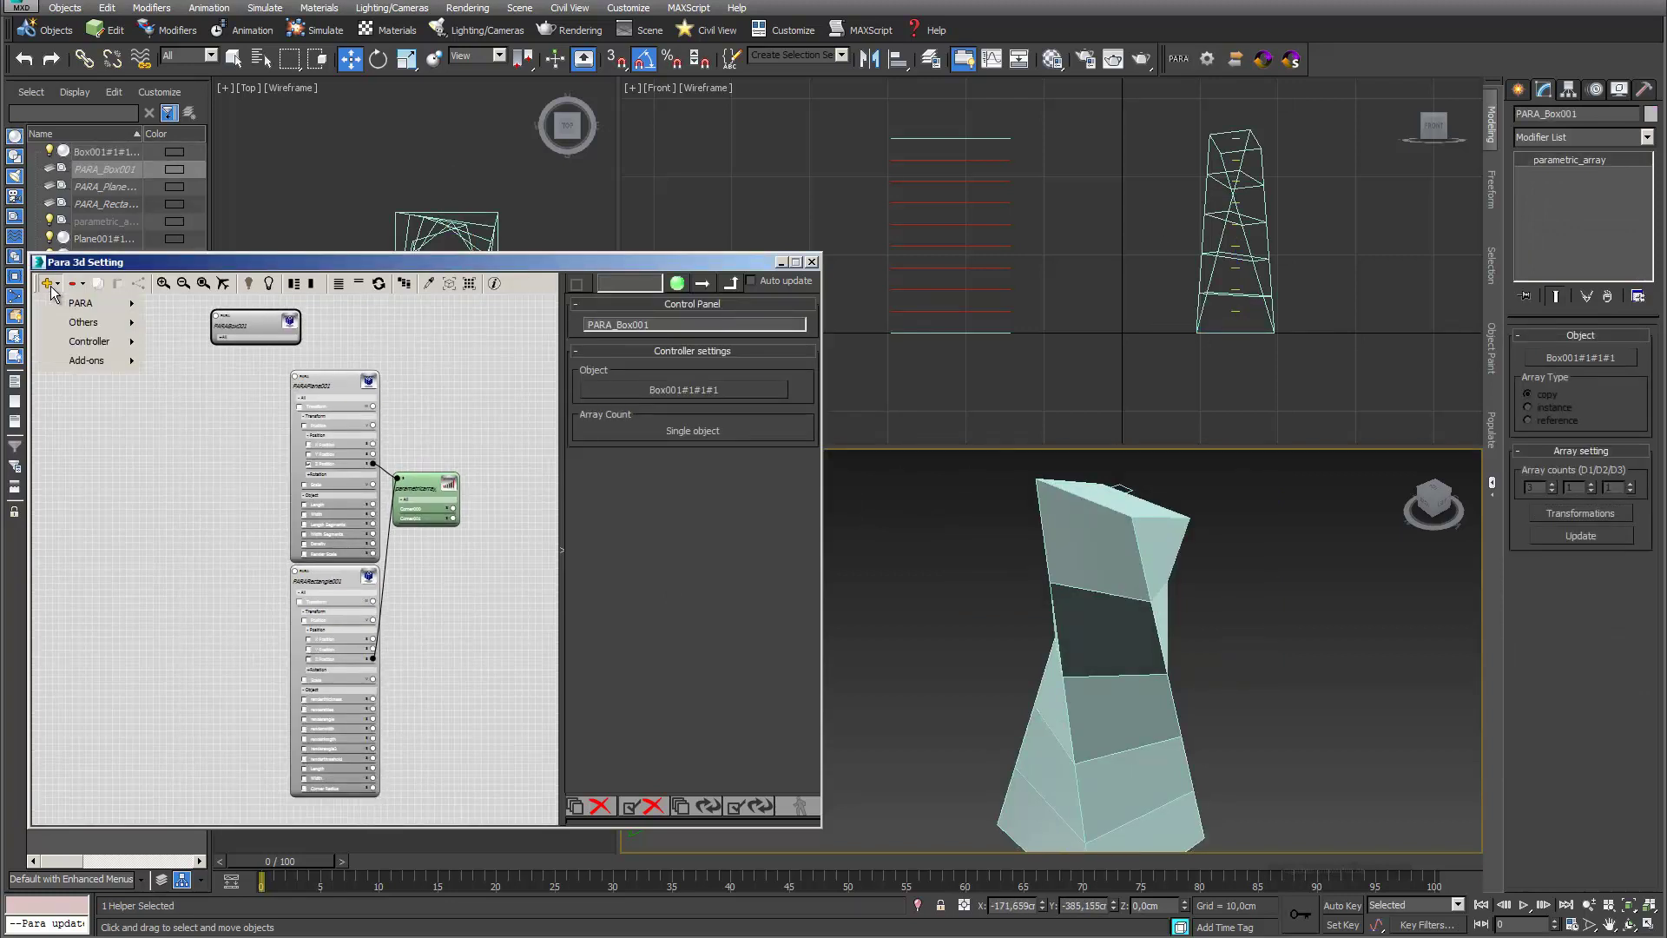
mouse_move(90, 311)
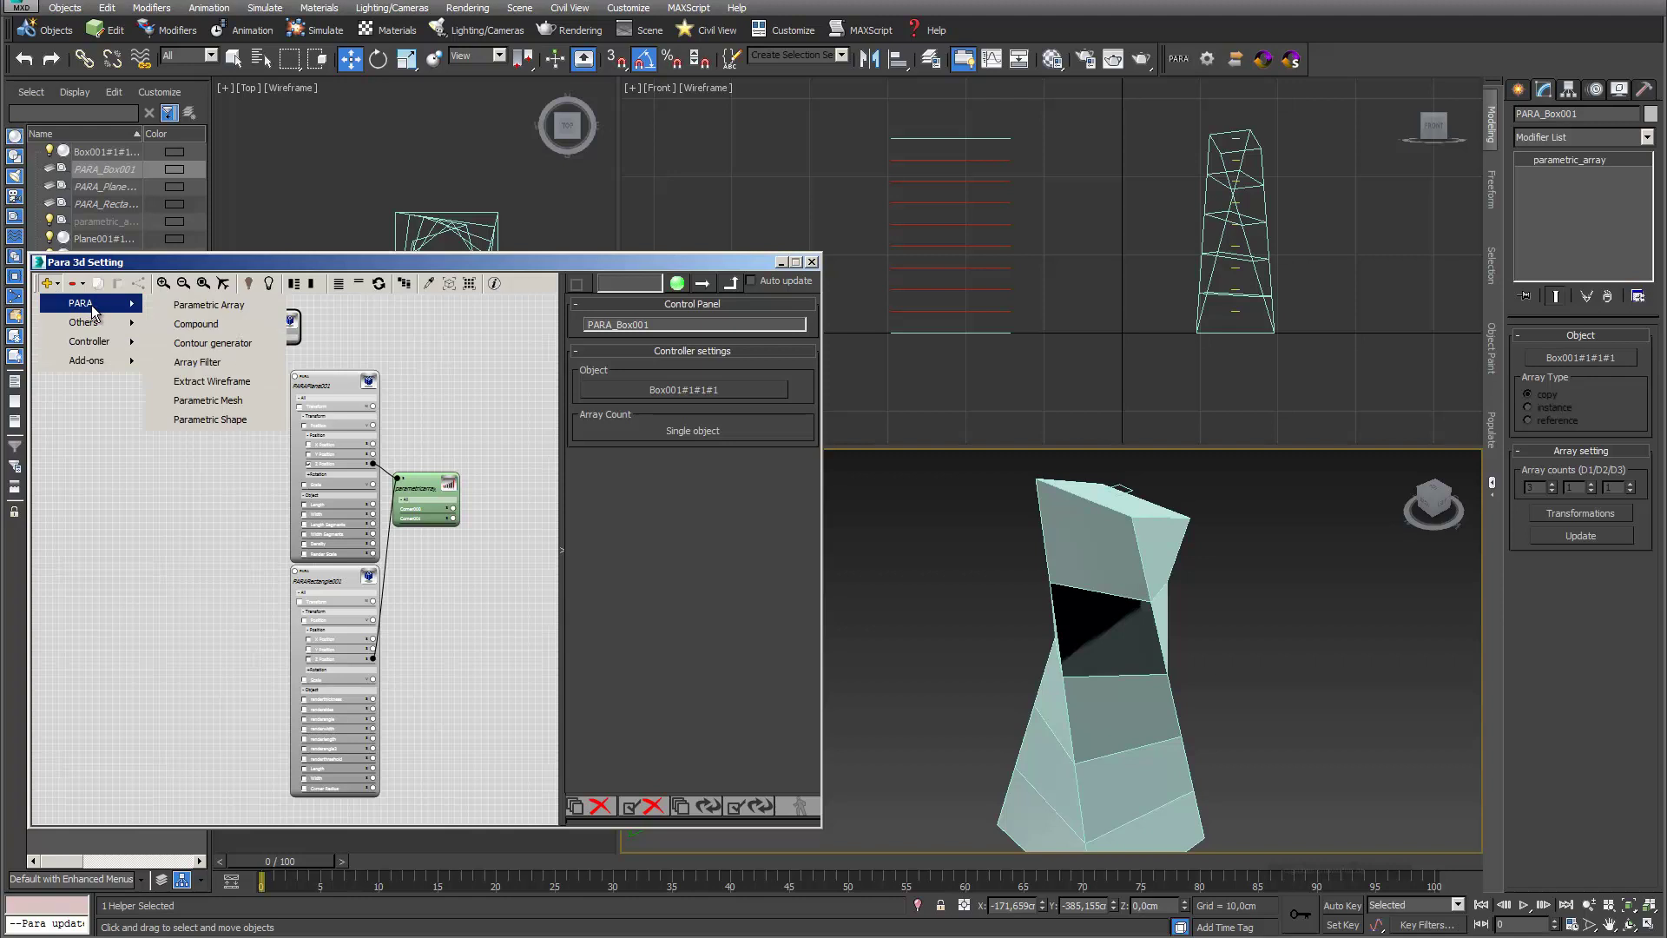
left_click(228, 343)
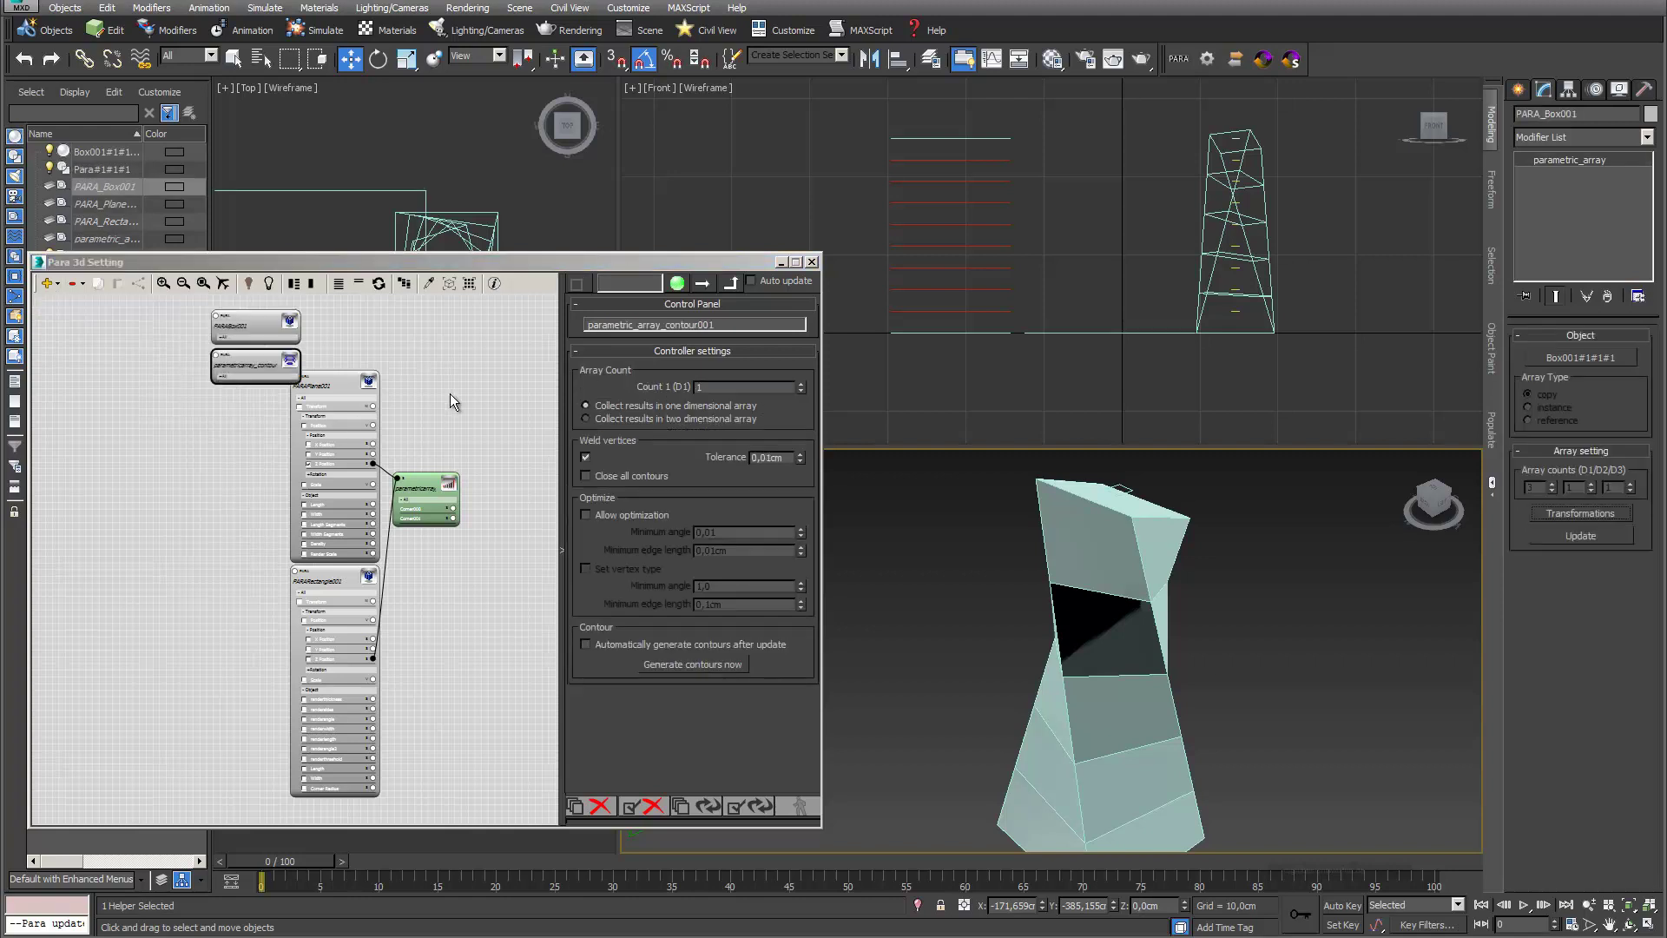
left_click_drag(405, 470, 254, 380)
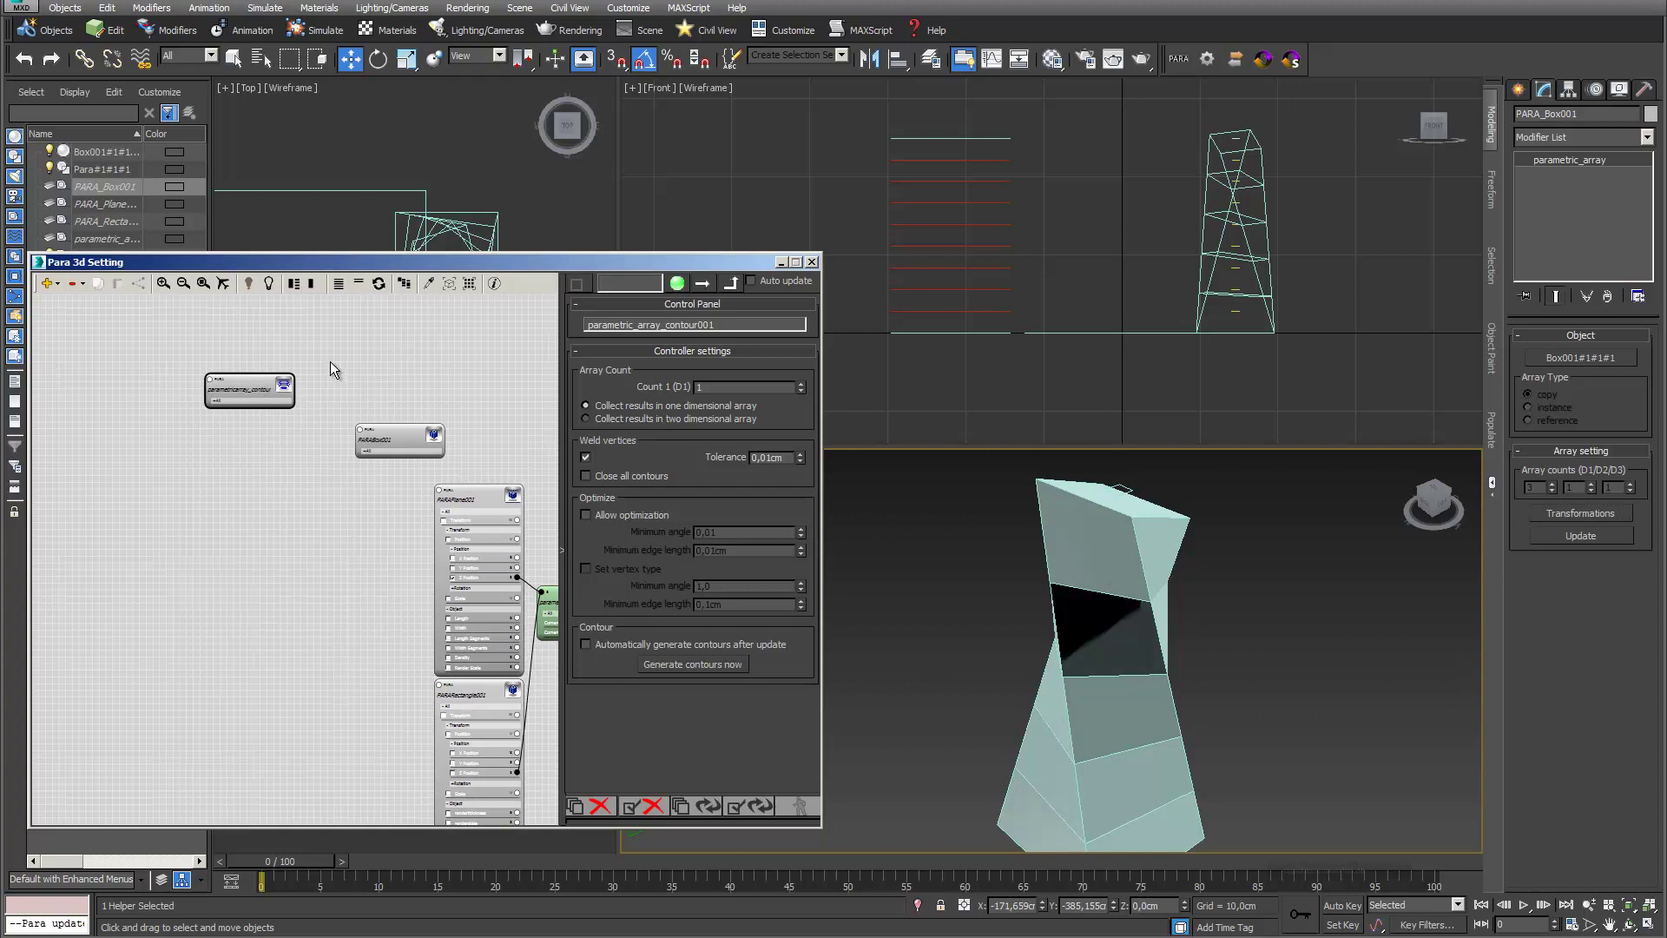
scroll(322, 357, "up", 2)
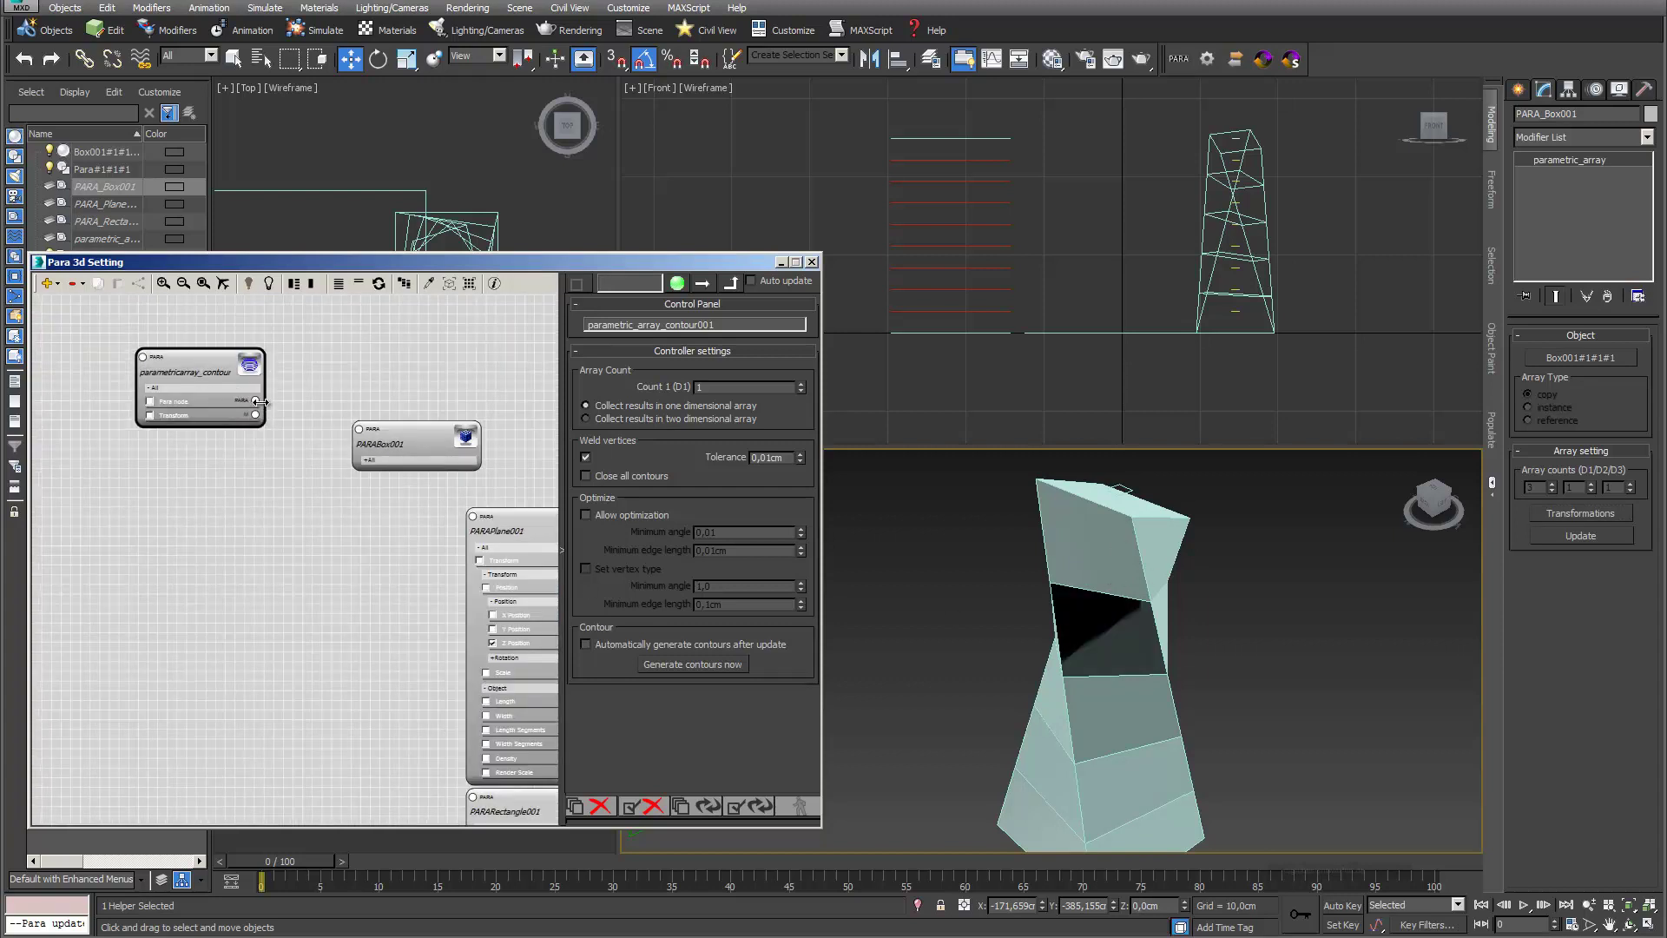
left_click_drag(257, 400, 358, 428)
middle_click_drag(291, 365, 223, 310)
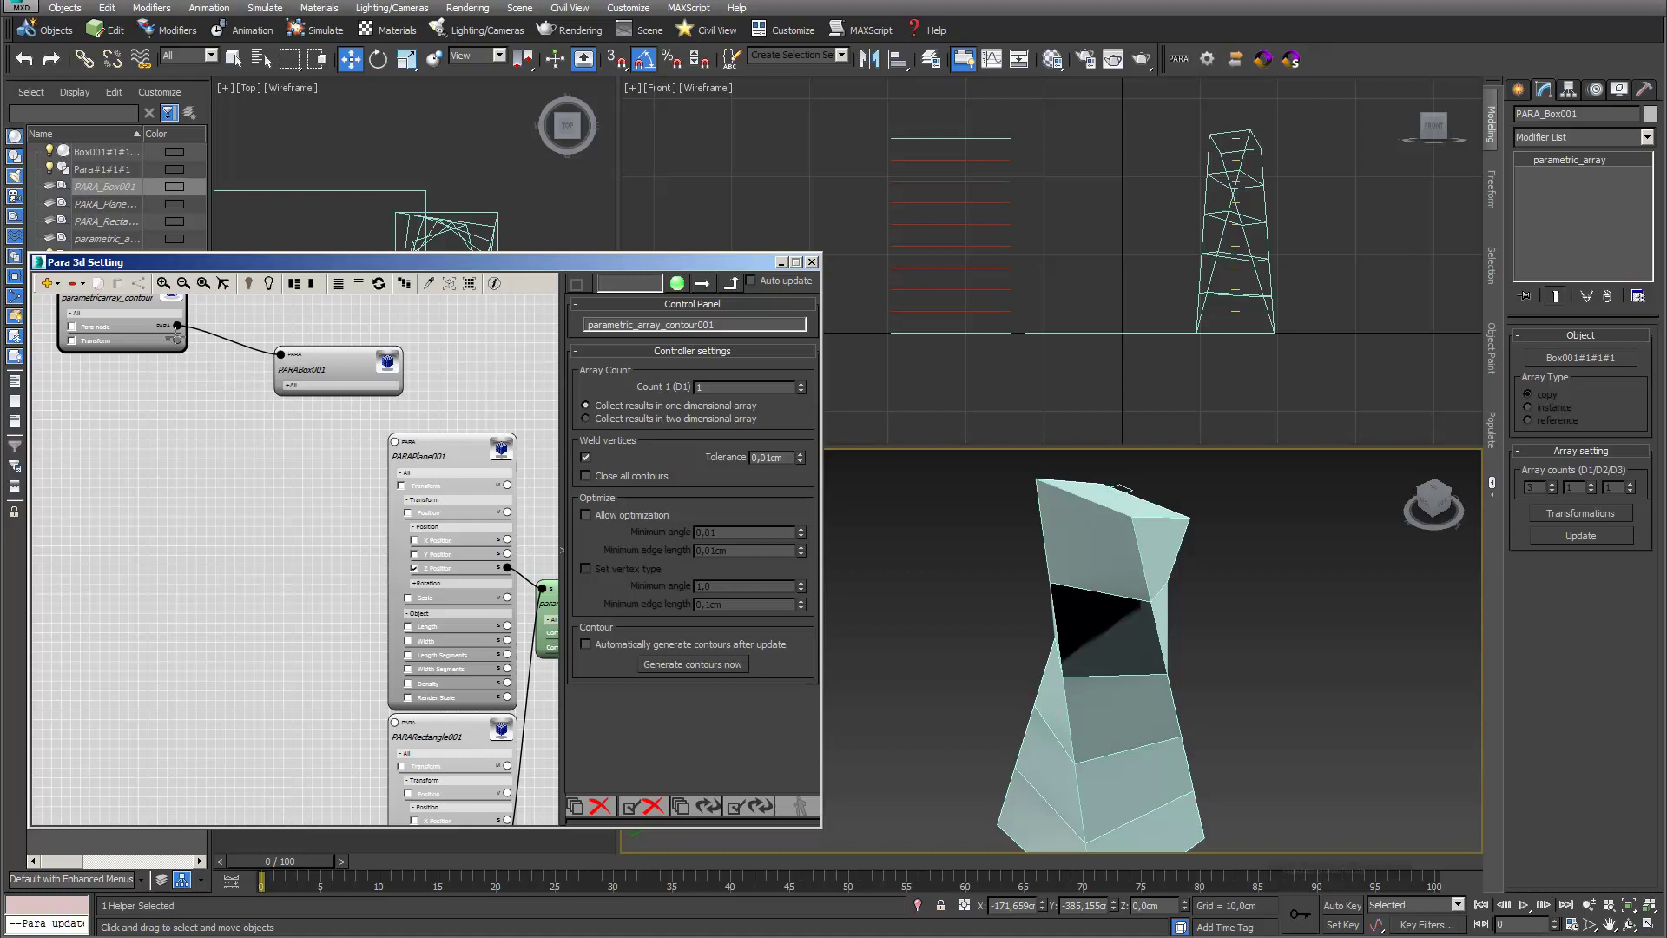
middle_click_drag(193, 357, 166, 379)
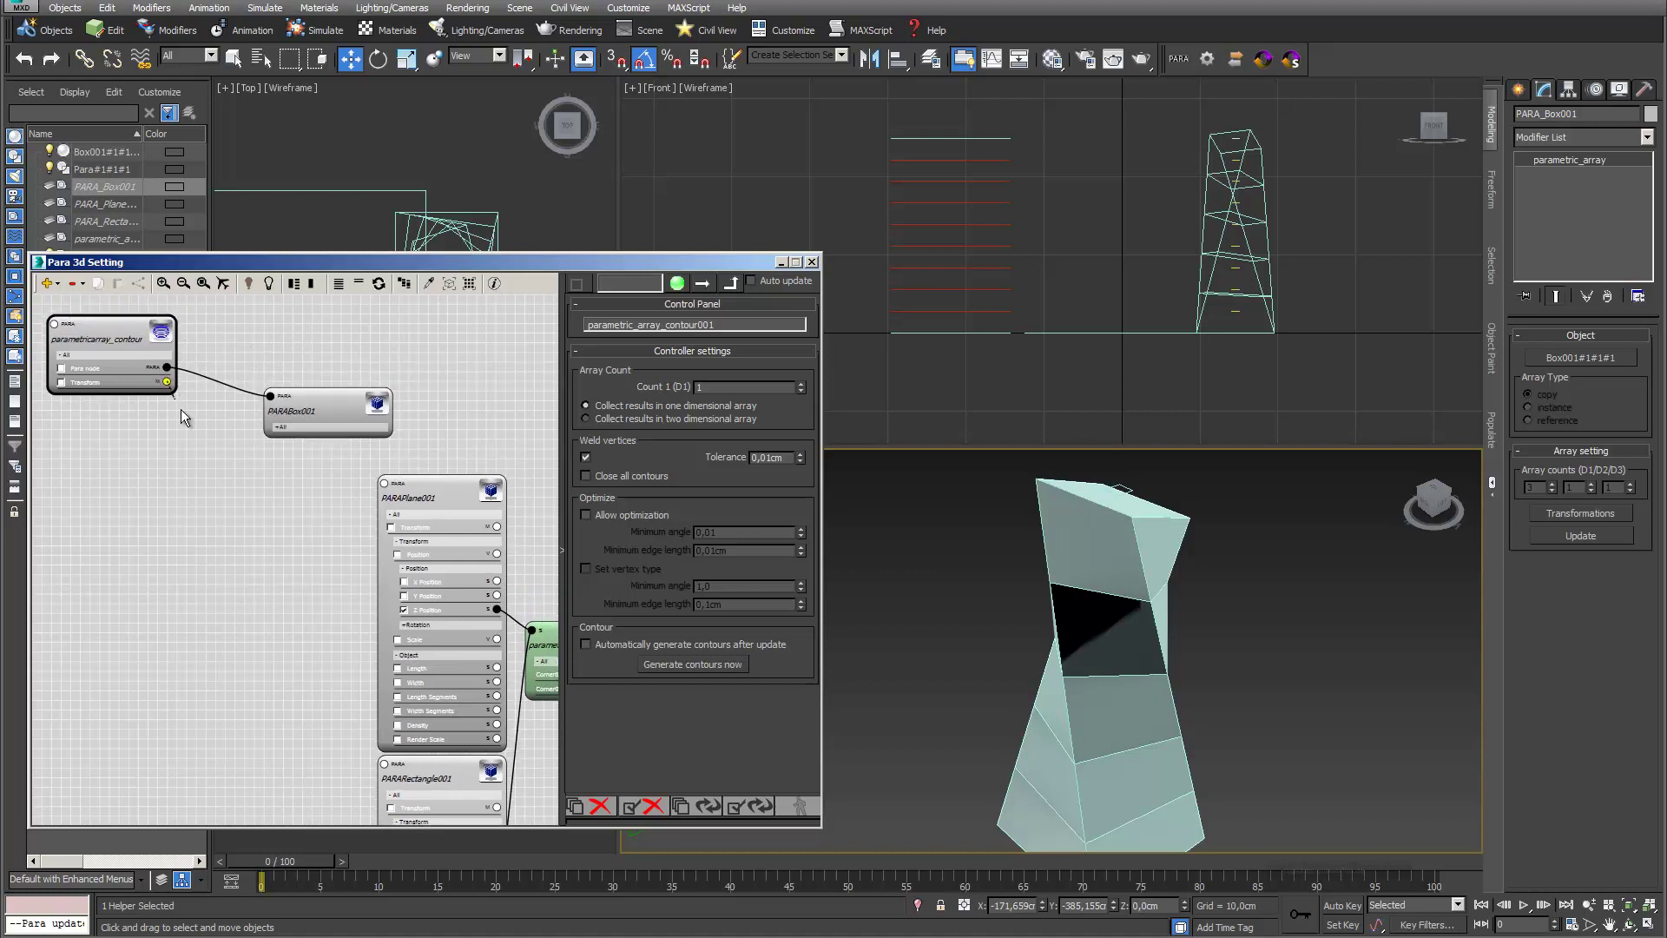
Step: Put a Parametric Array Link controller on the contour node's Transform, linked to PARAPlane001's Transform
double_click(205, 449)
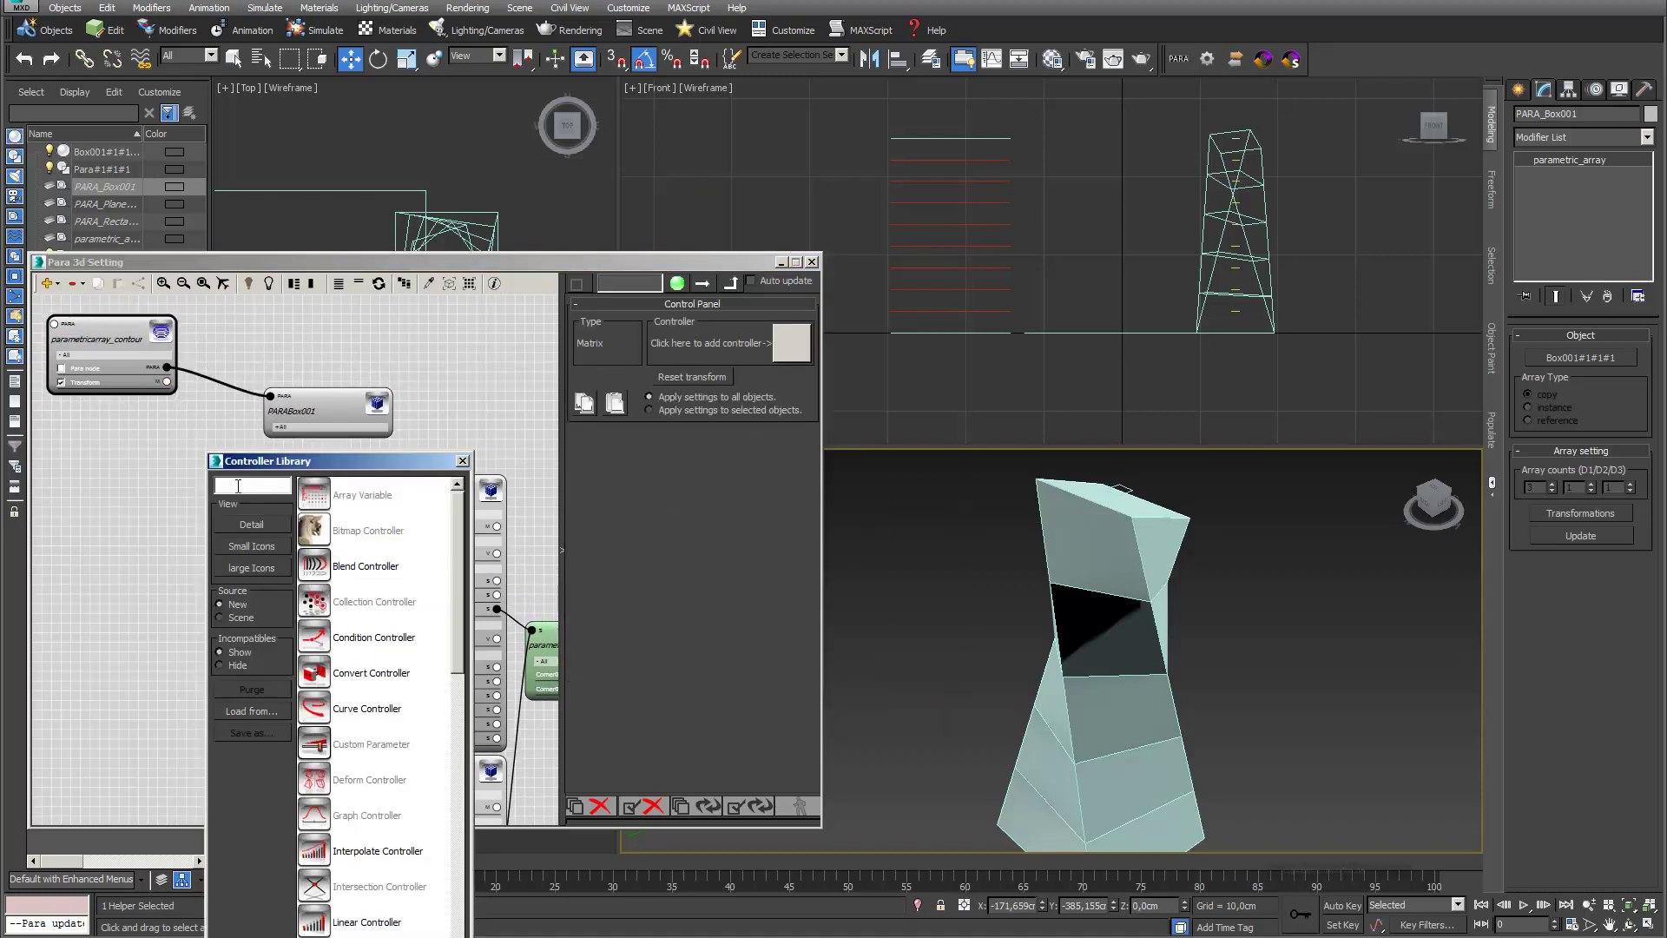
type("para")
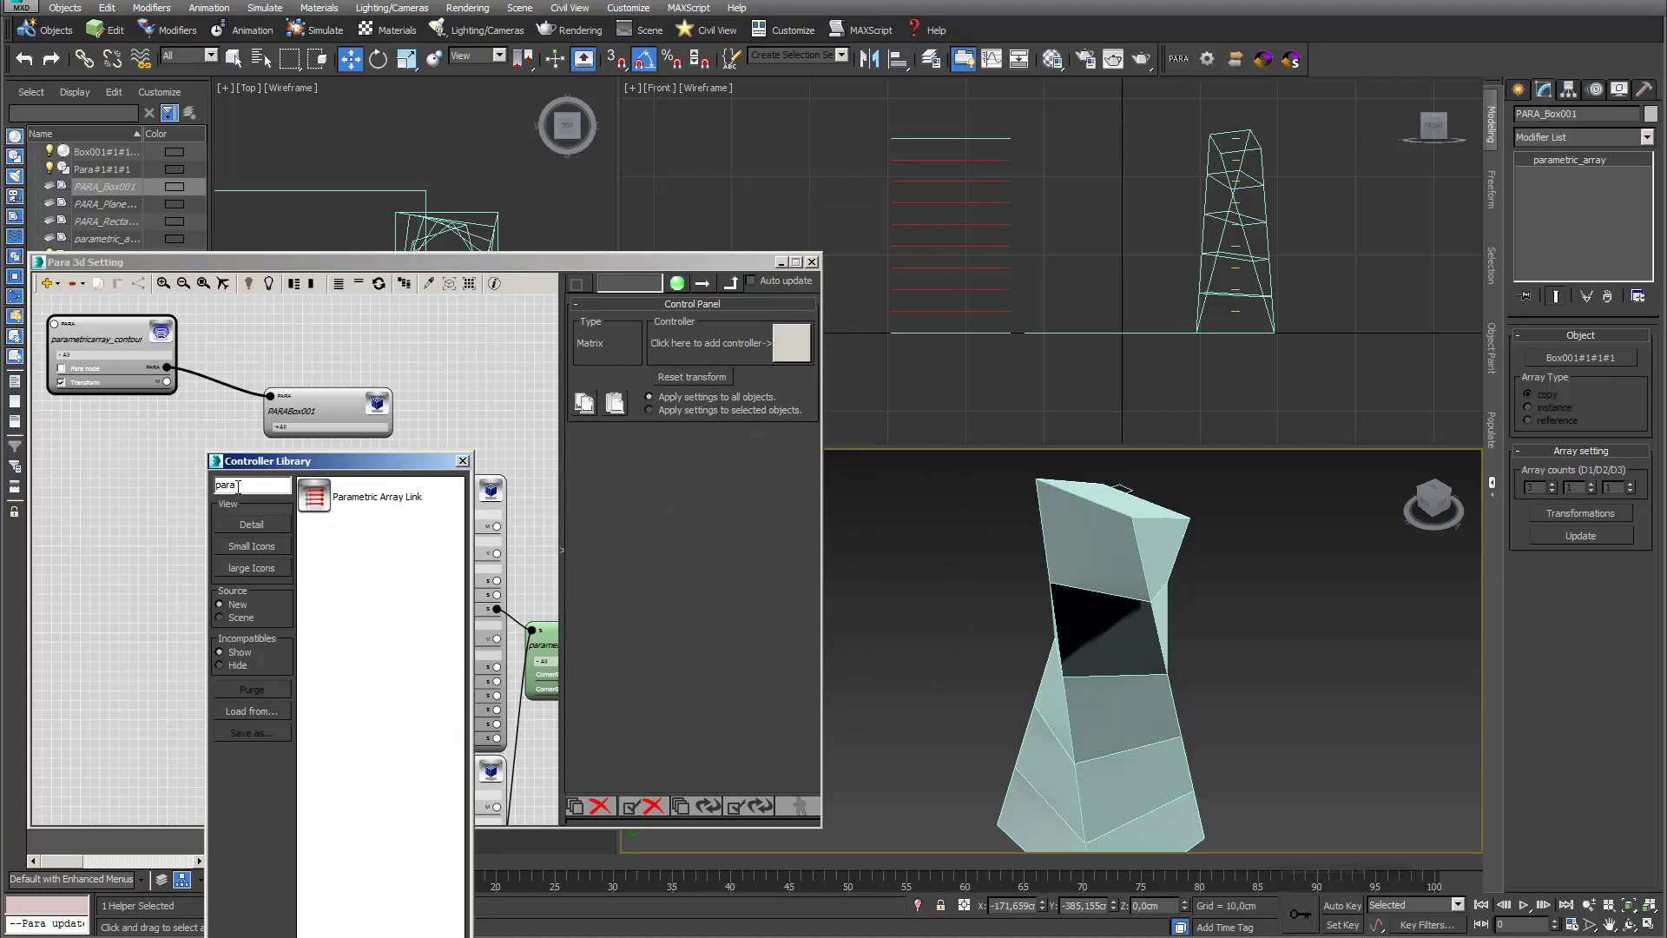
double_click(315, 497)
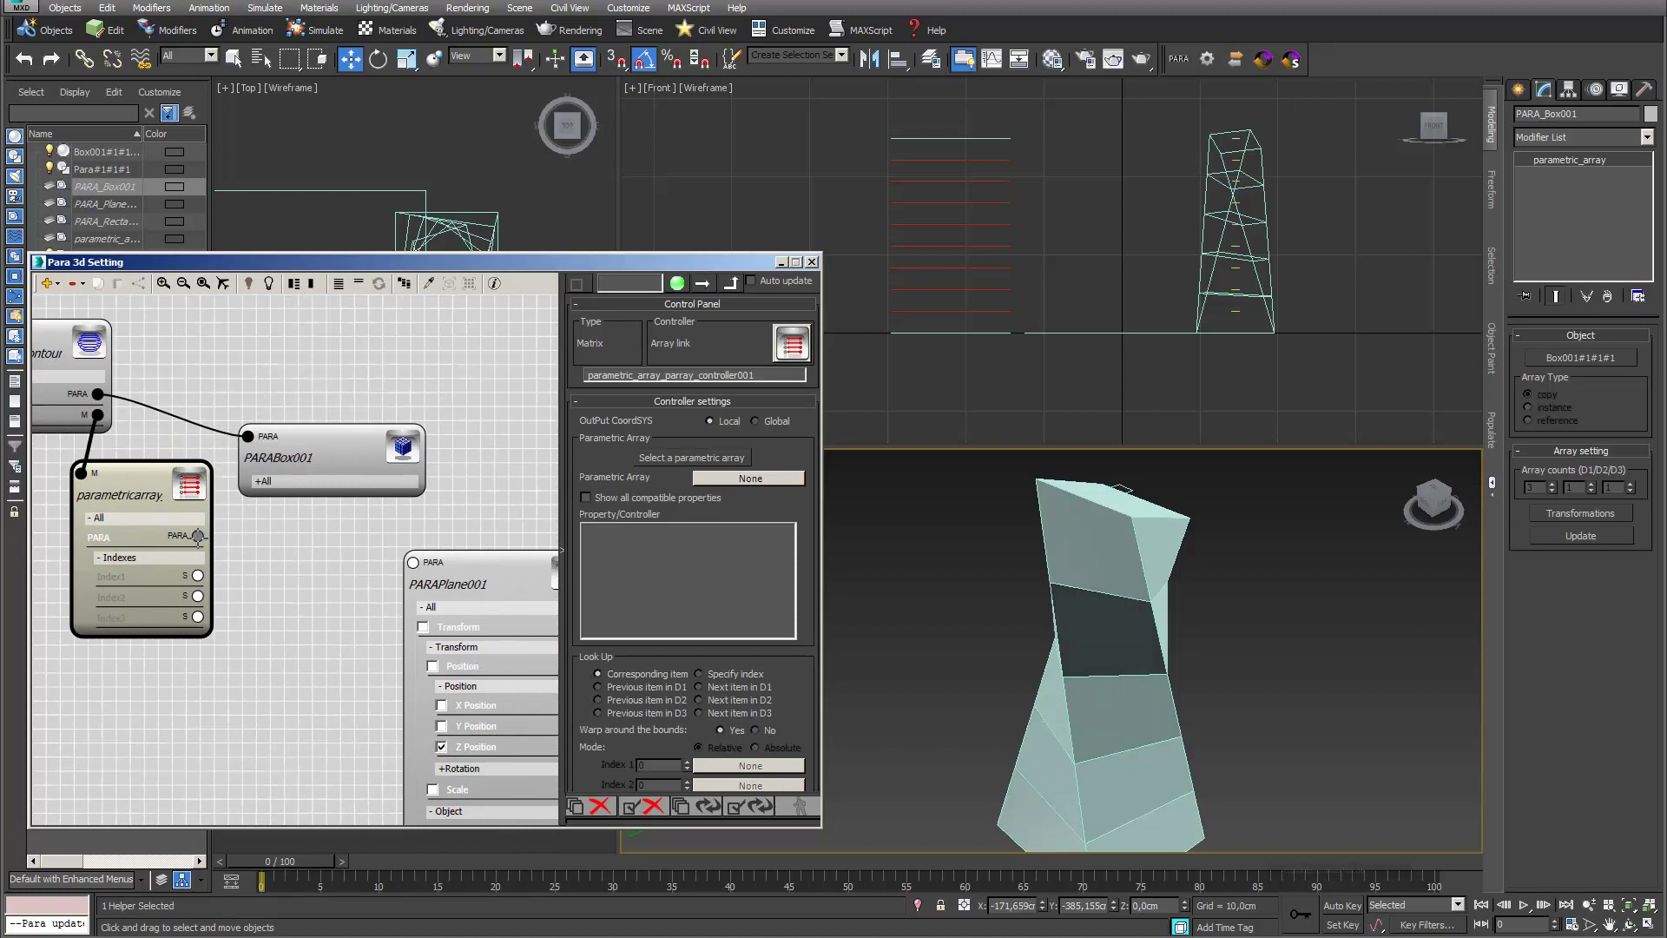
left_click_drag(198, 536, 413, 563)
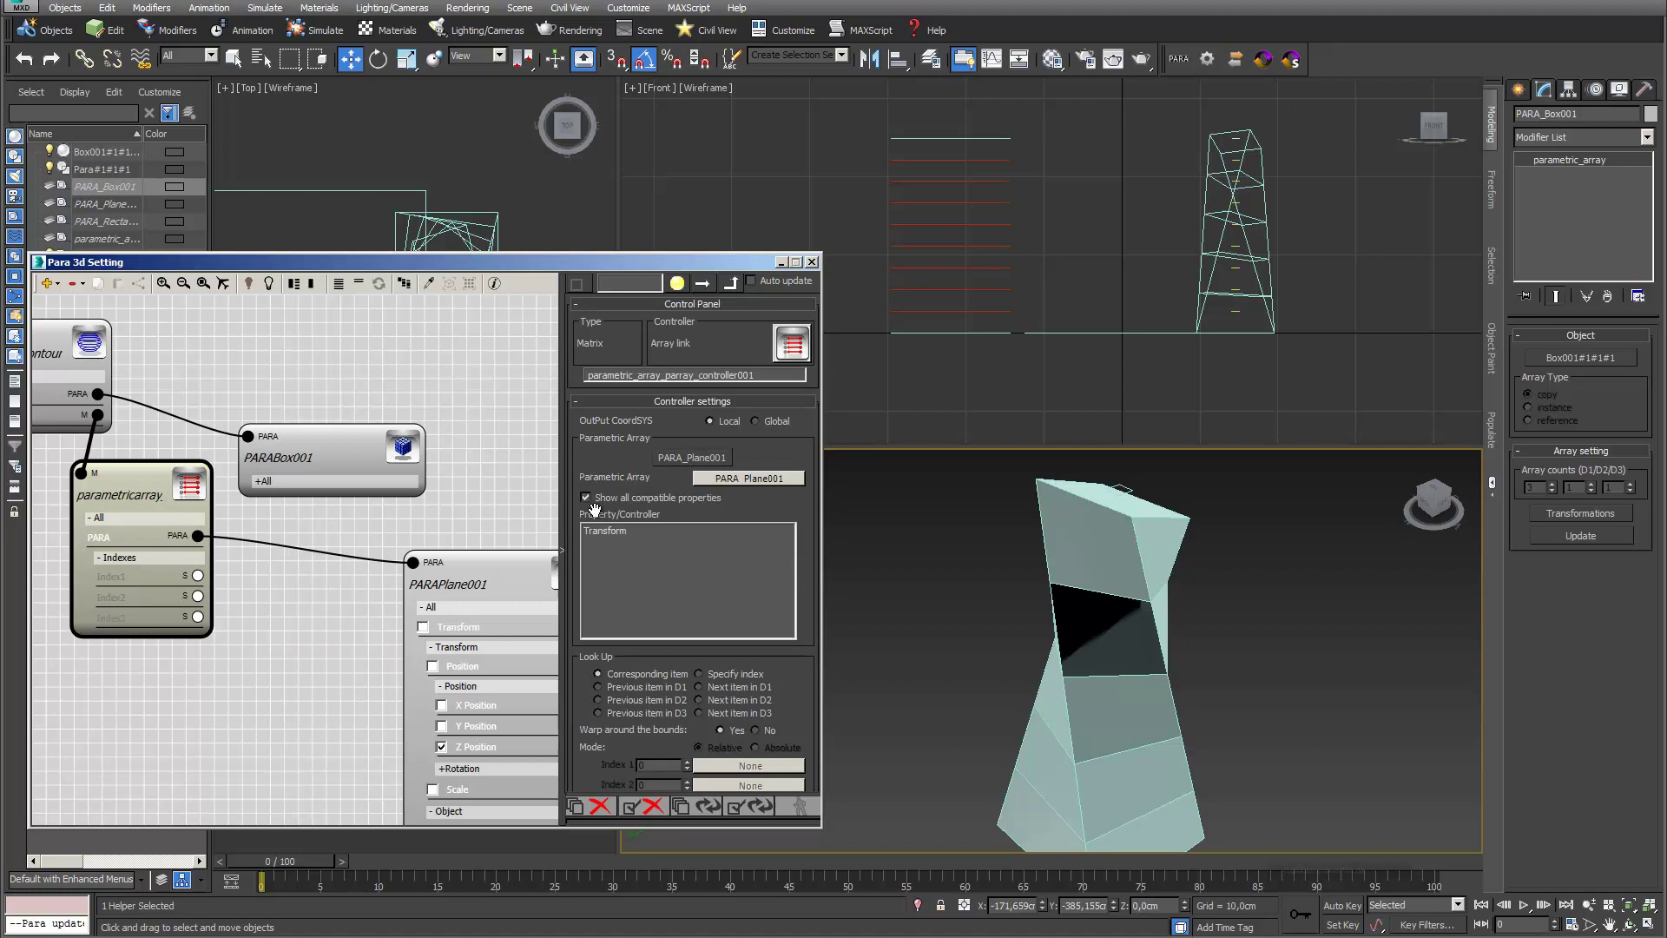
left_click(606, 530)
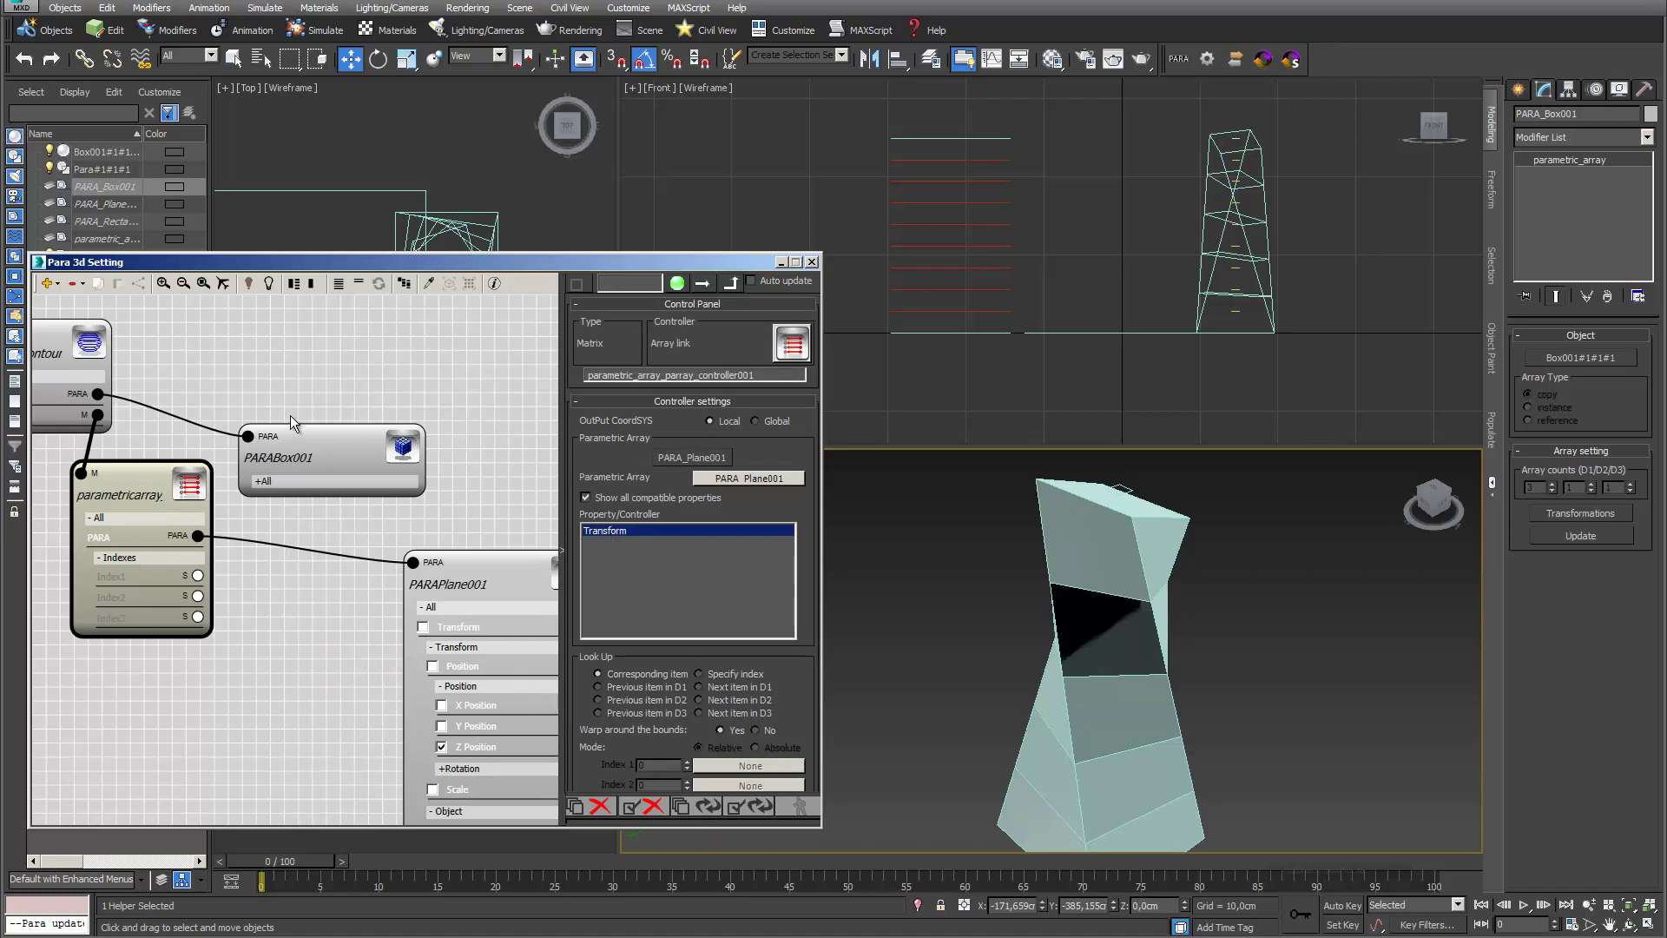
Step: Select the contour generator node to show its settings
middle_click_drag(252, 376, 389, 408)
scroll(388, 408, "down", 2)
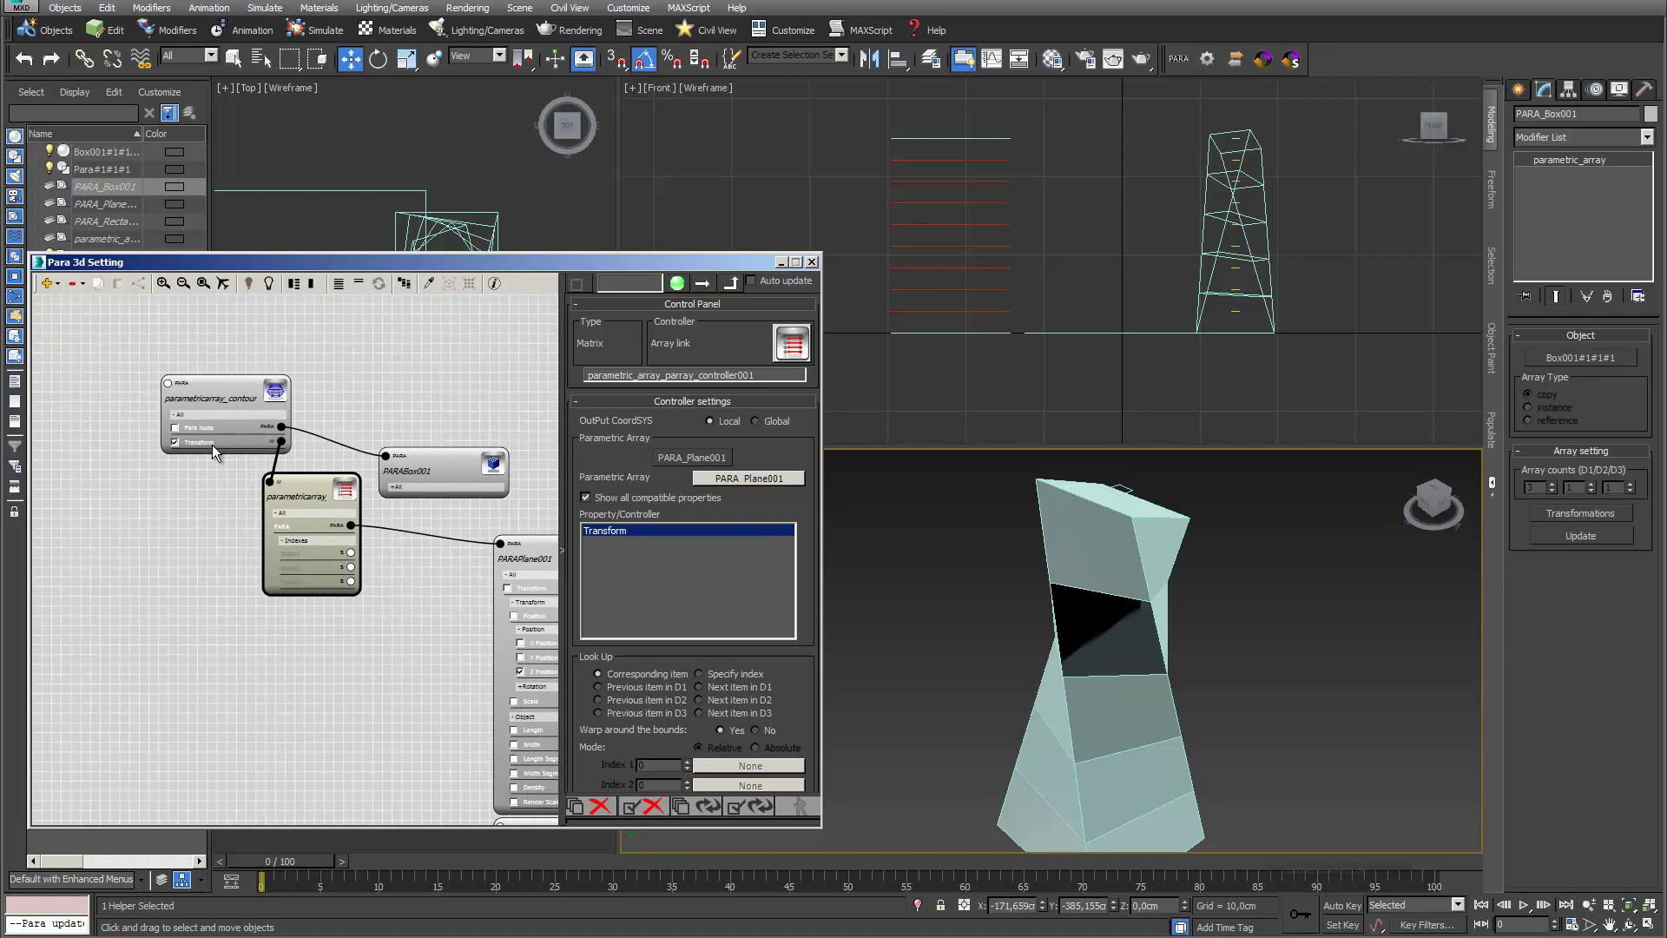
left_click(189, 445)
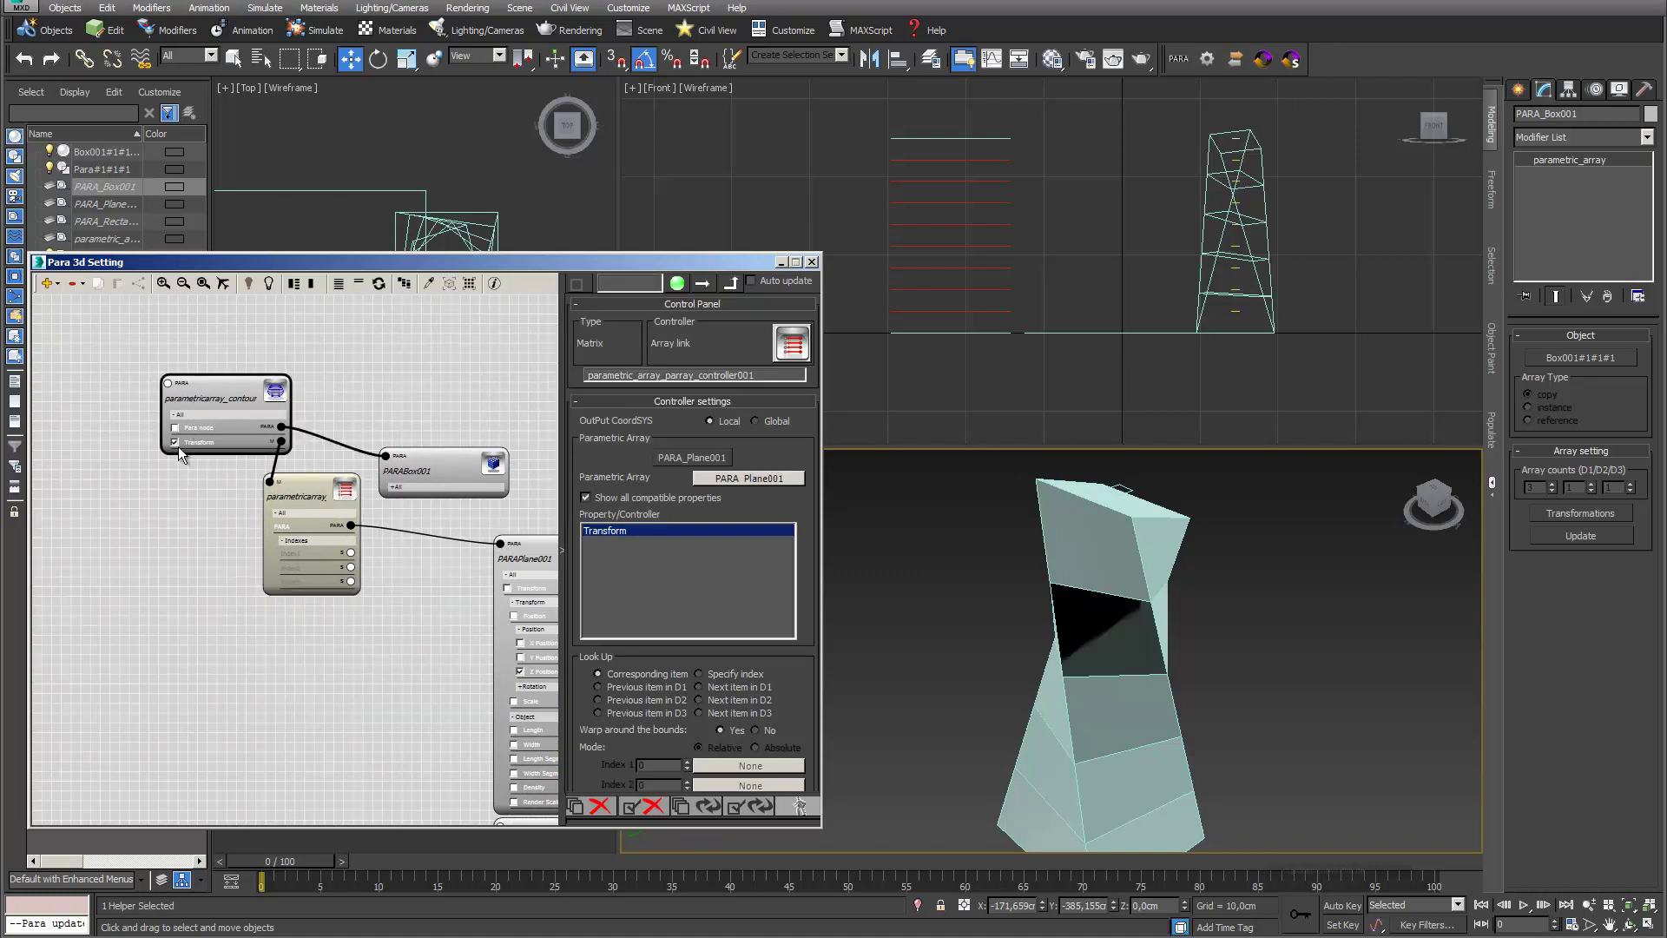
left_click(175, 441)
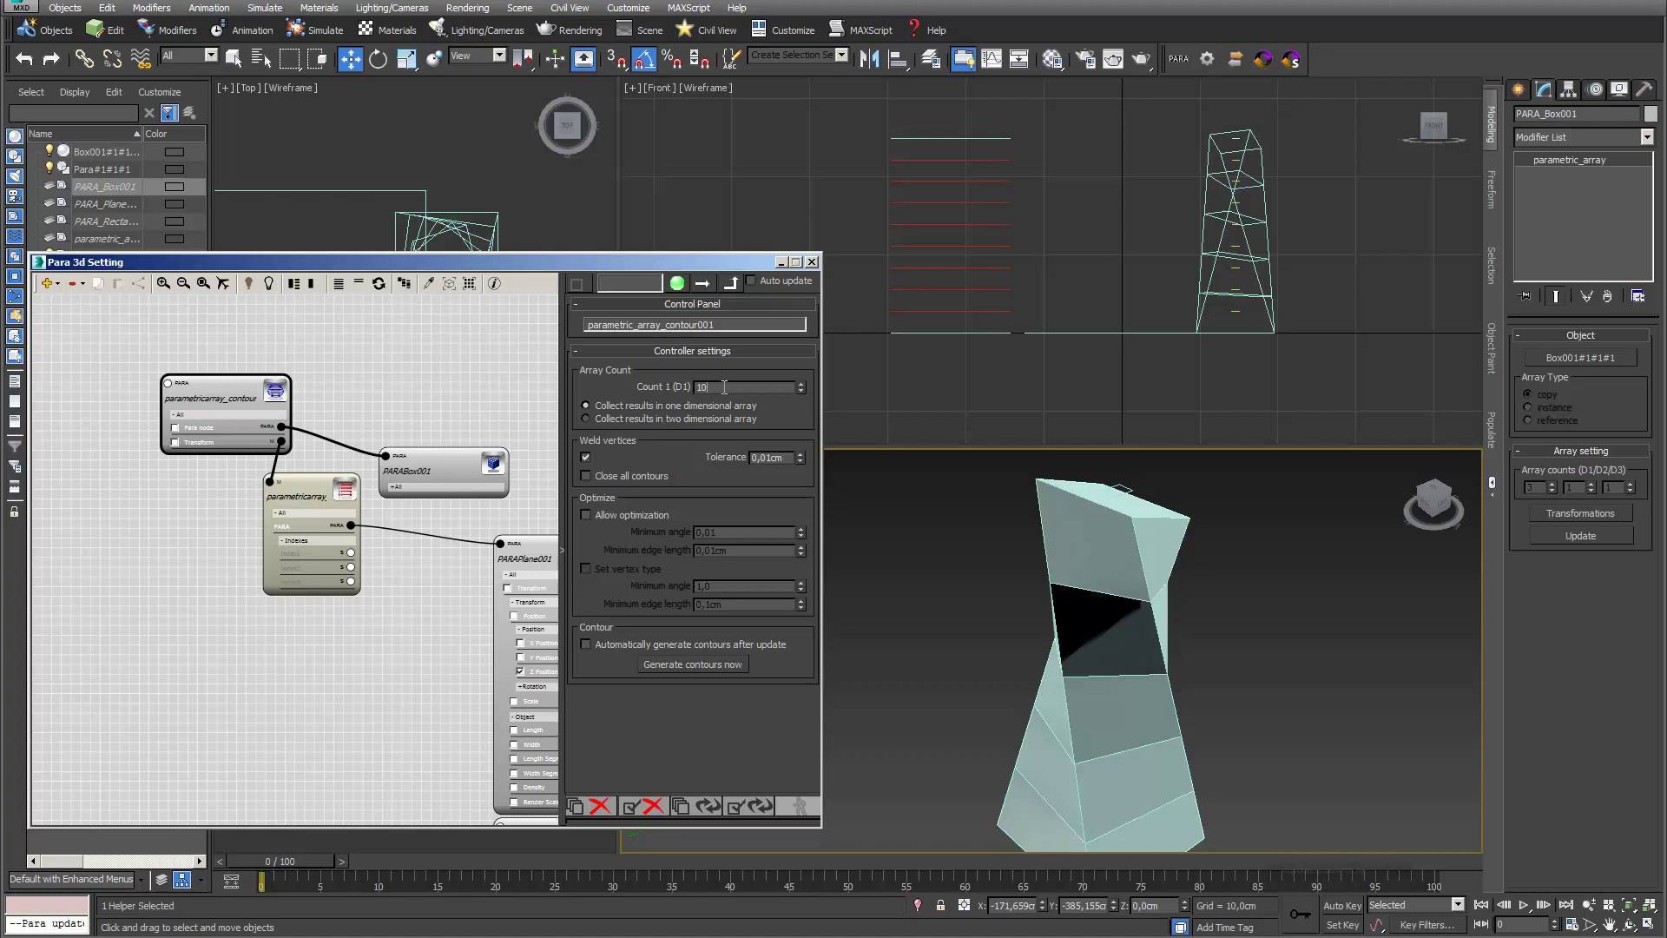
Step: Commit 10 contours, generate the sections, and preview them by toggling Isolate Selection on and off
key("Return")
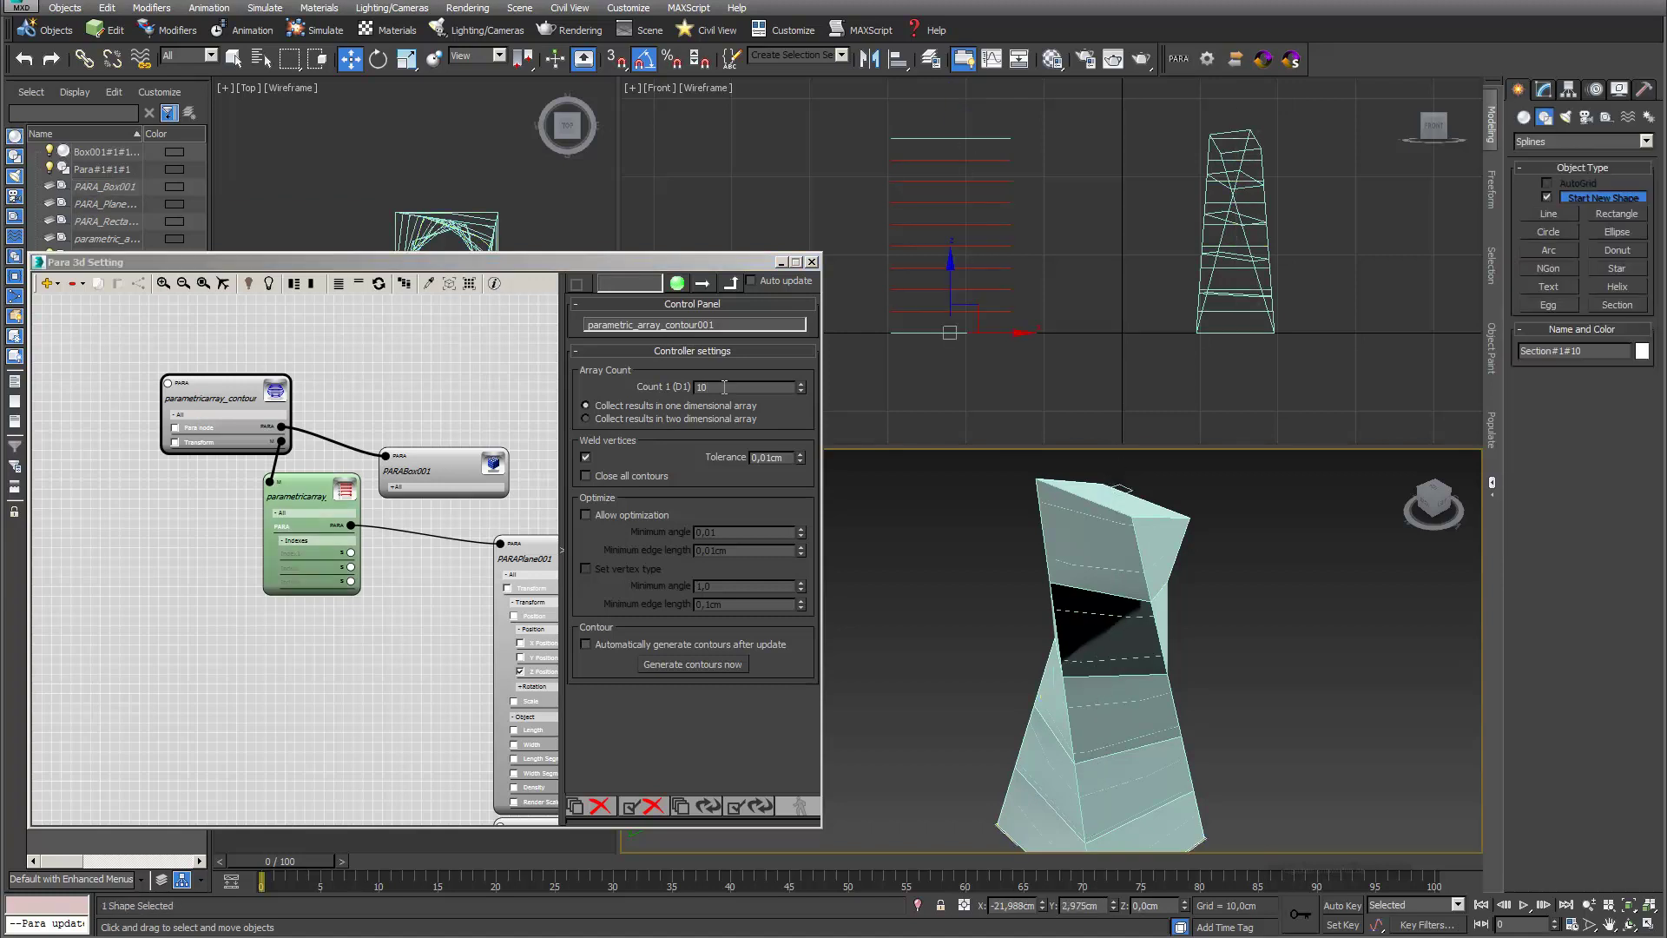
left_click(727, 664)
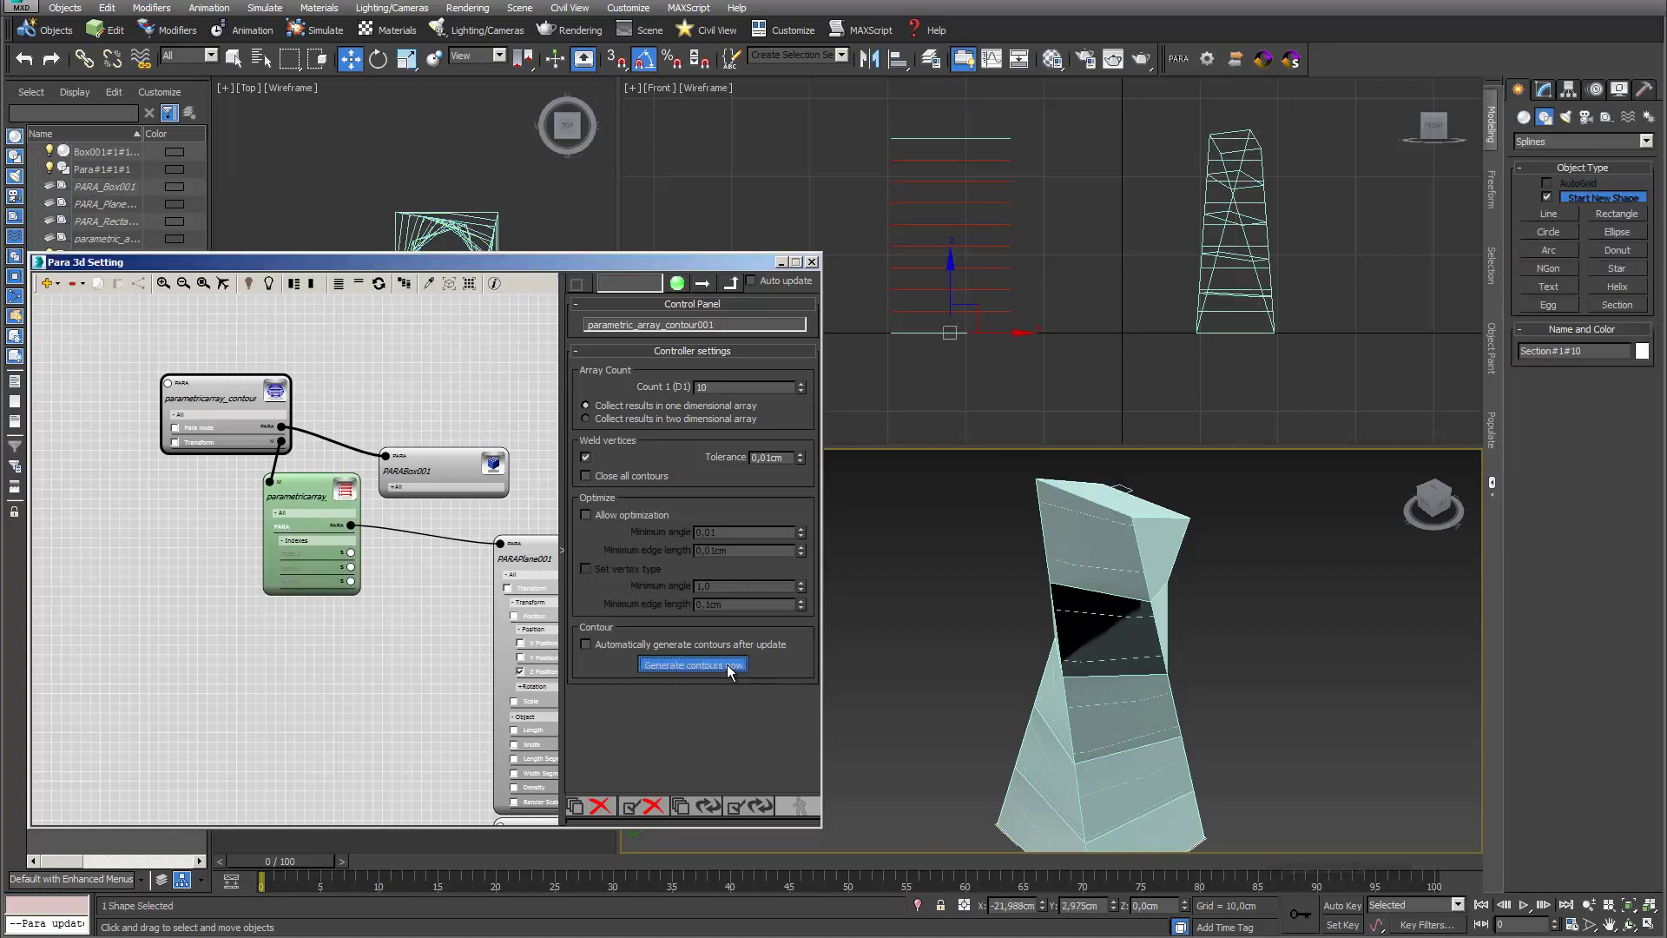
left_click_drag(742, 266, 621, 233)
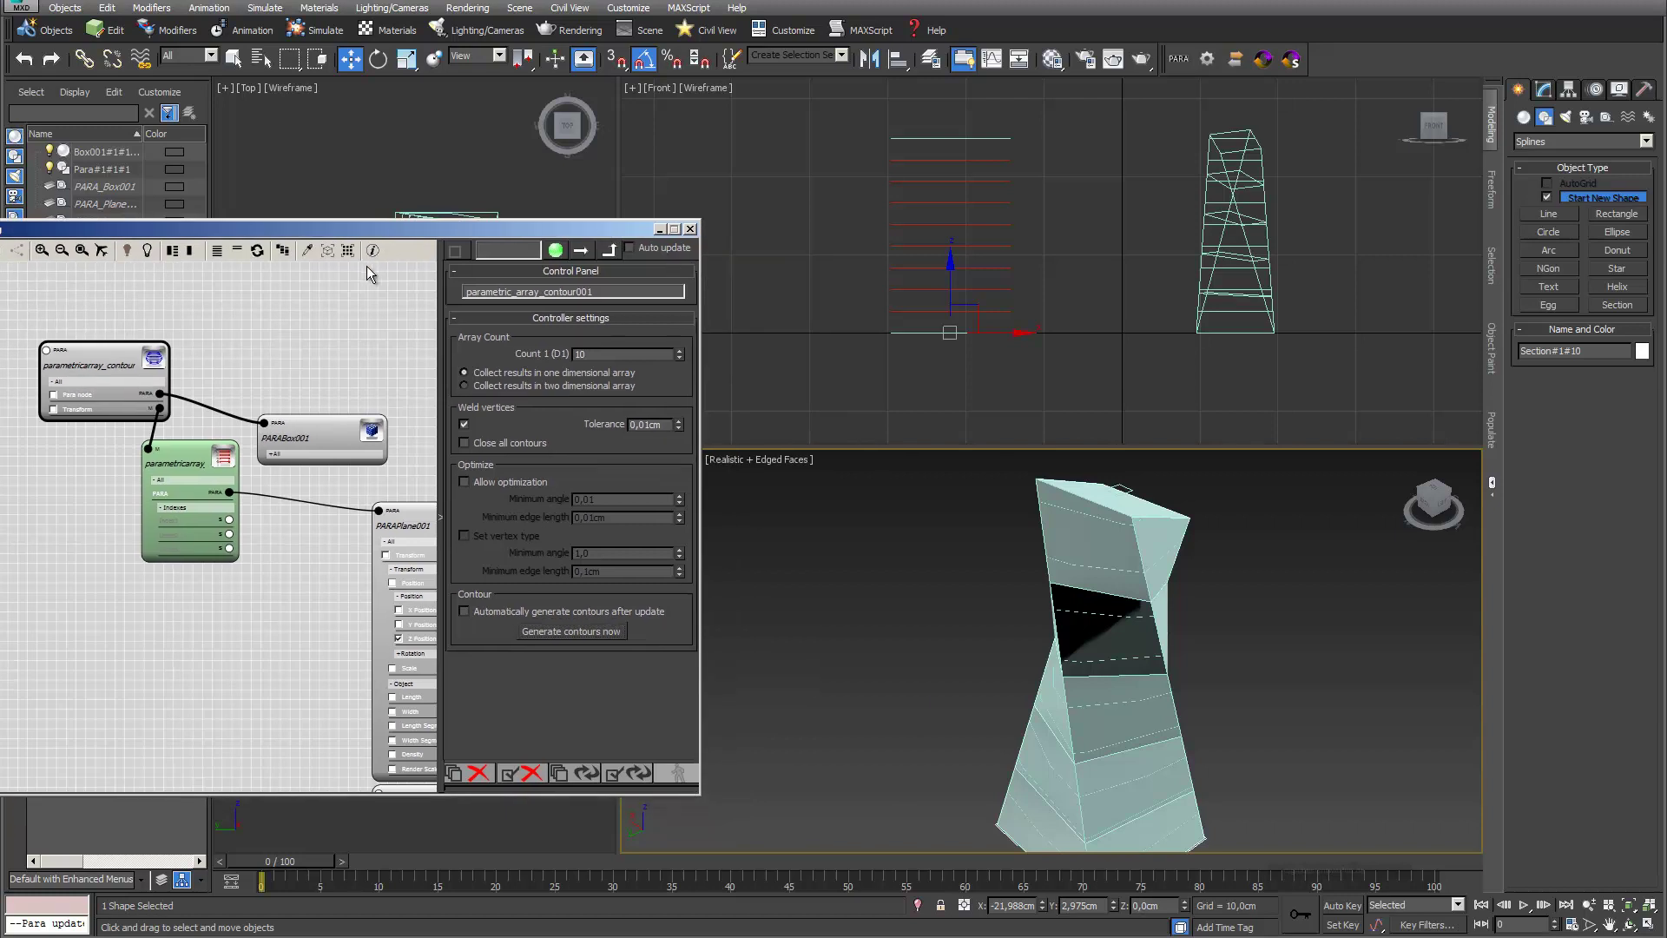
left_click(345, 254)
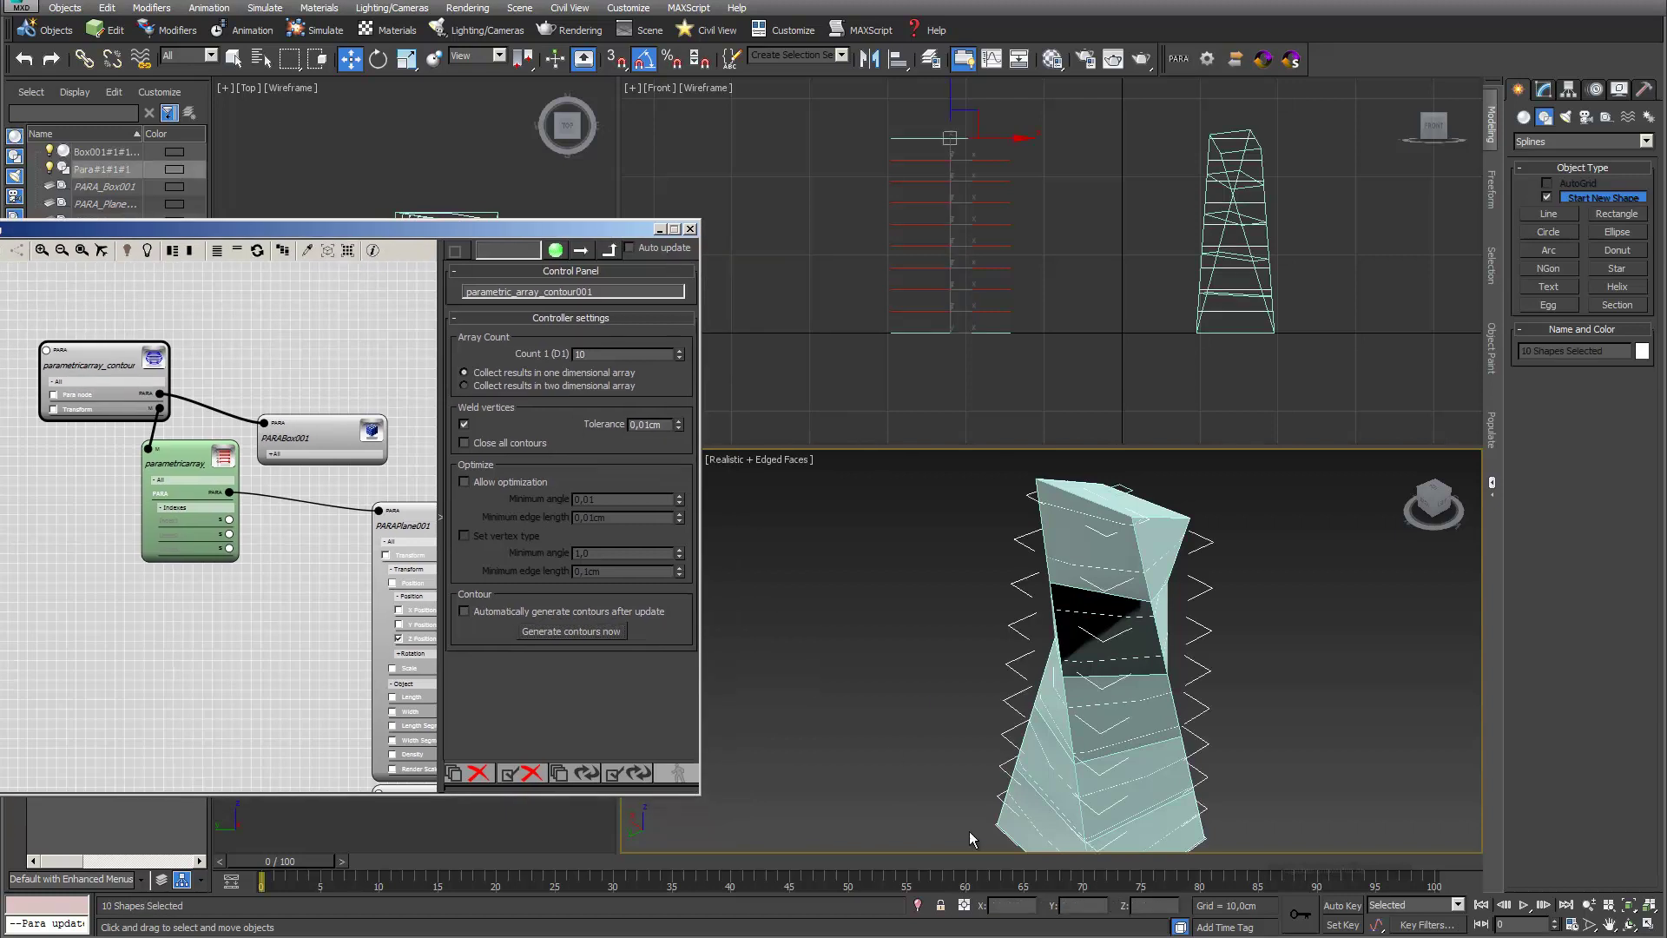
left_click(919, 906)
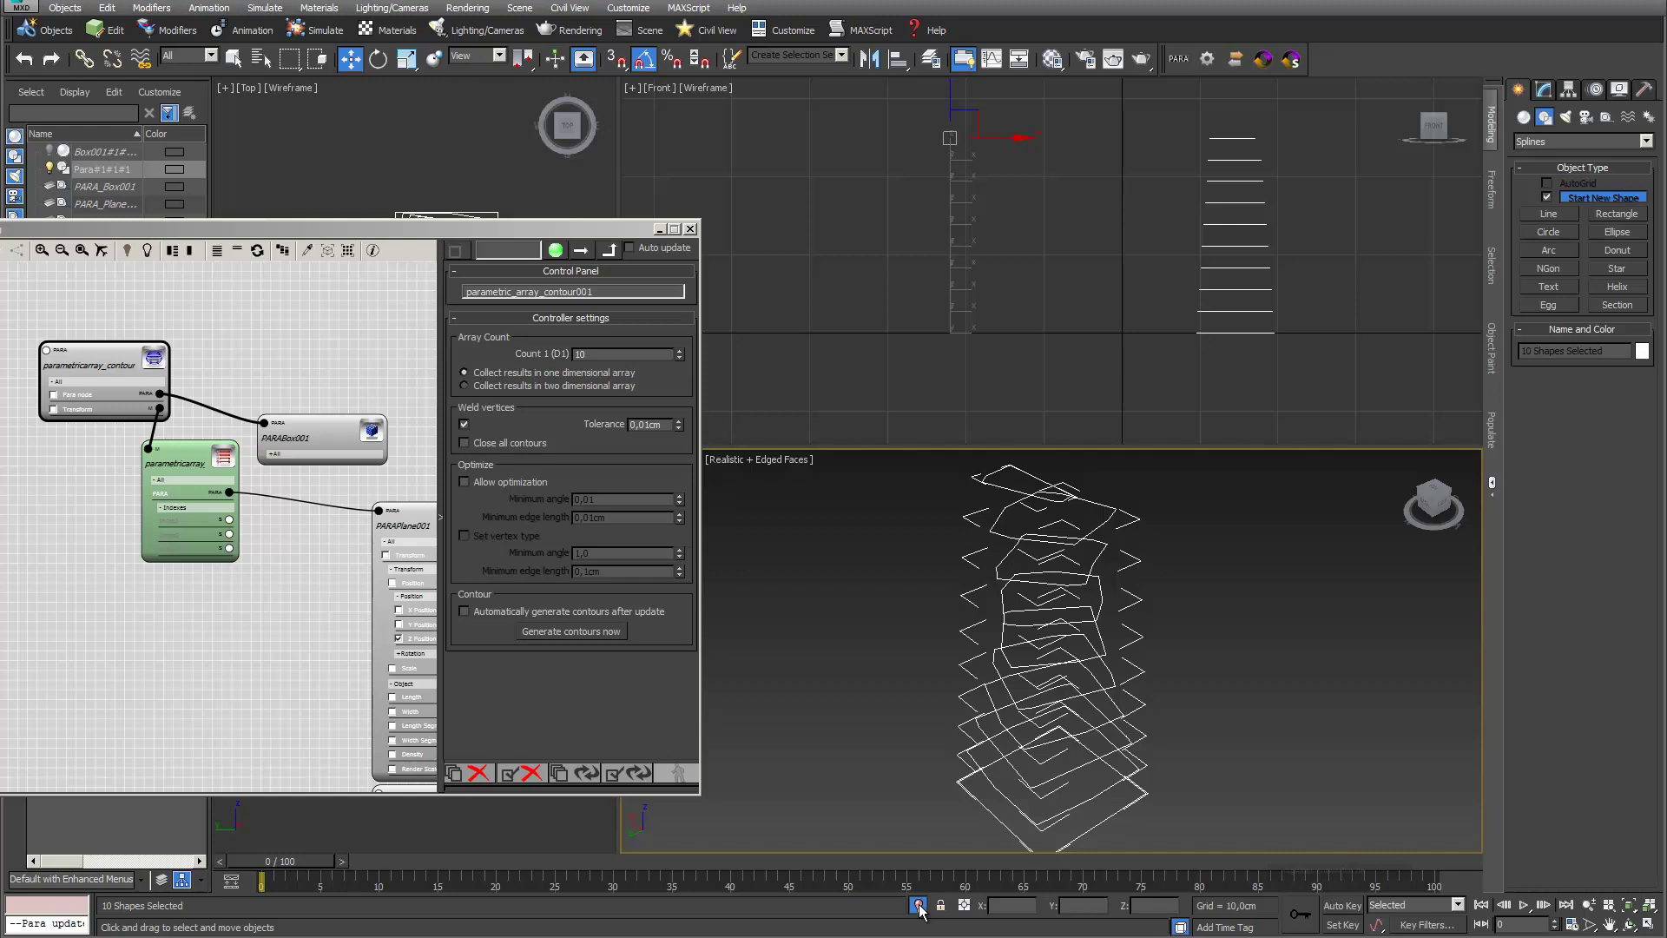
left_click(918, 906)
left_click(1105, 549)
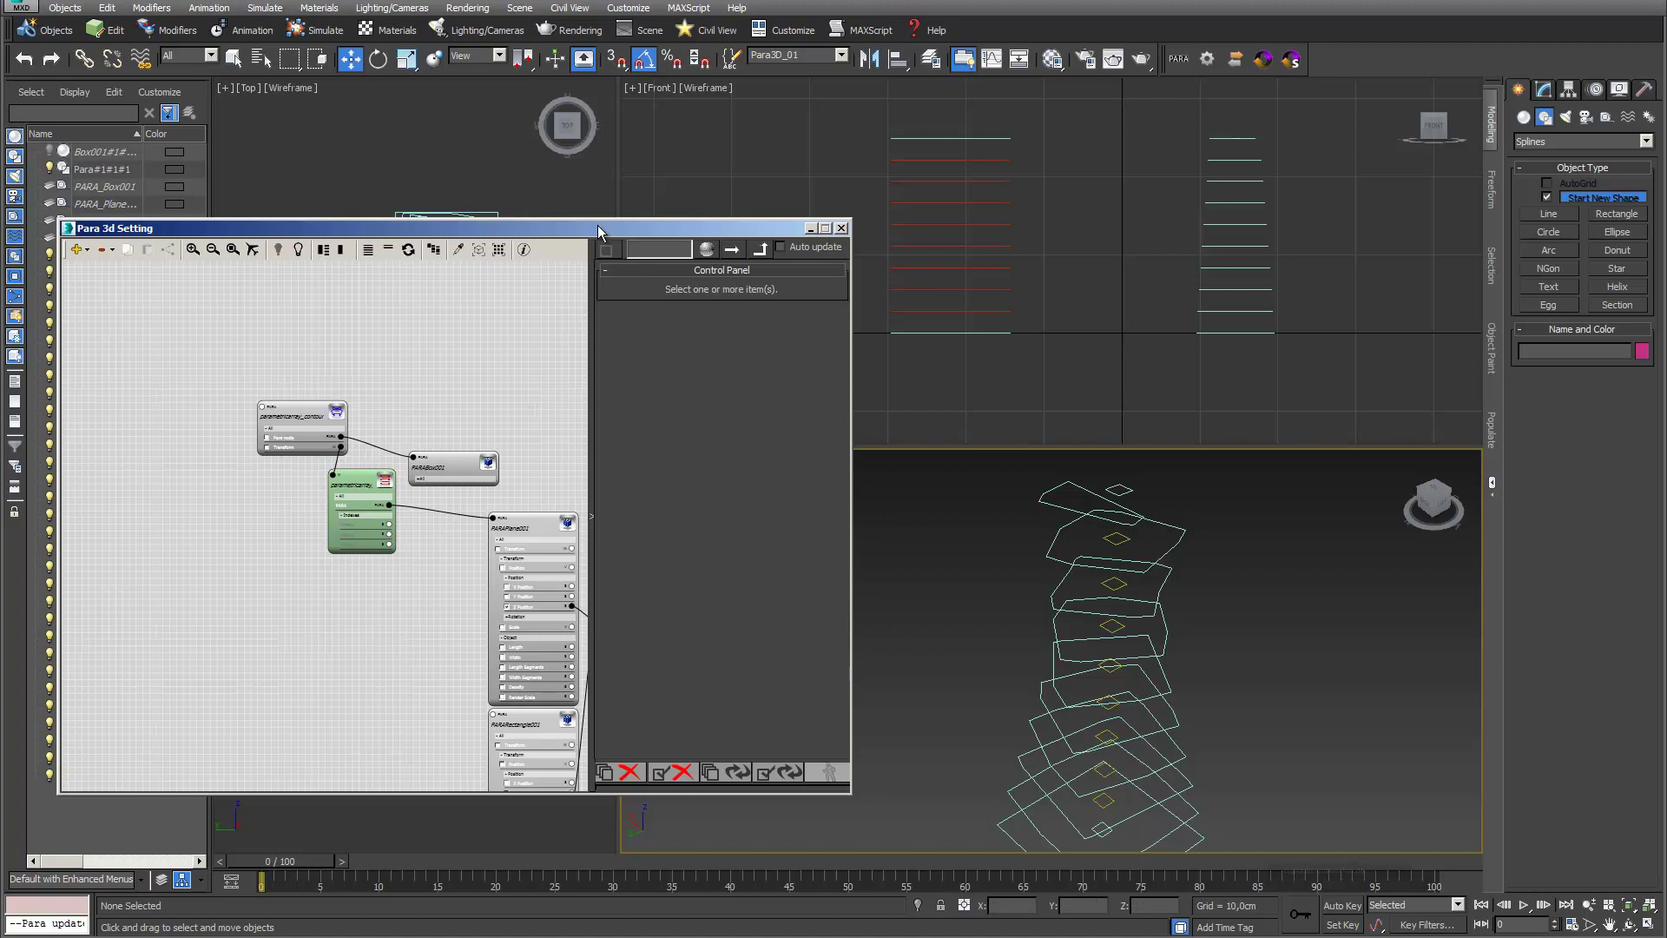
Step: Add a Compound node to the graph and set its Manage inputs to Para
left_click_drag(598, 226, 779, 222)
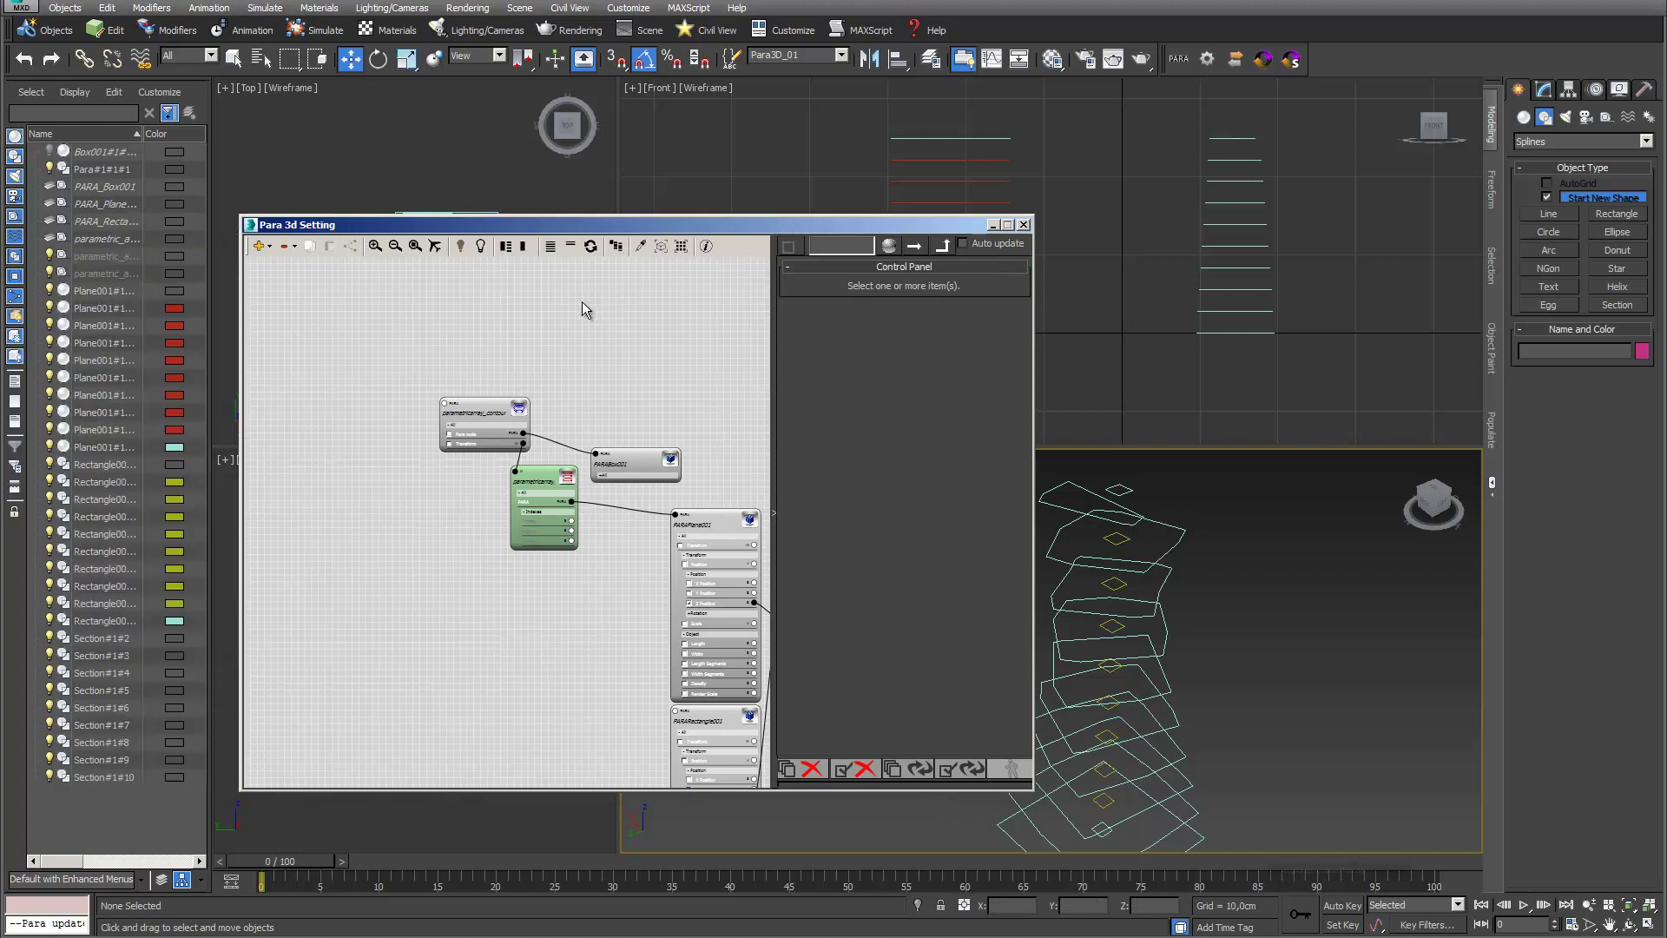
left_click(261, 245)
mouse_move(287, 272)
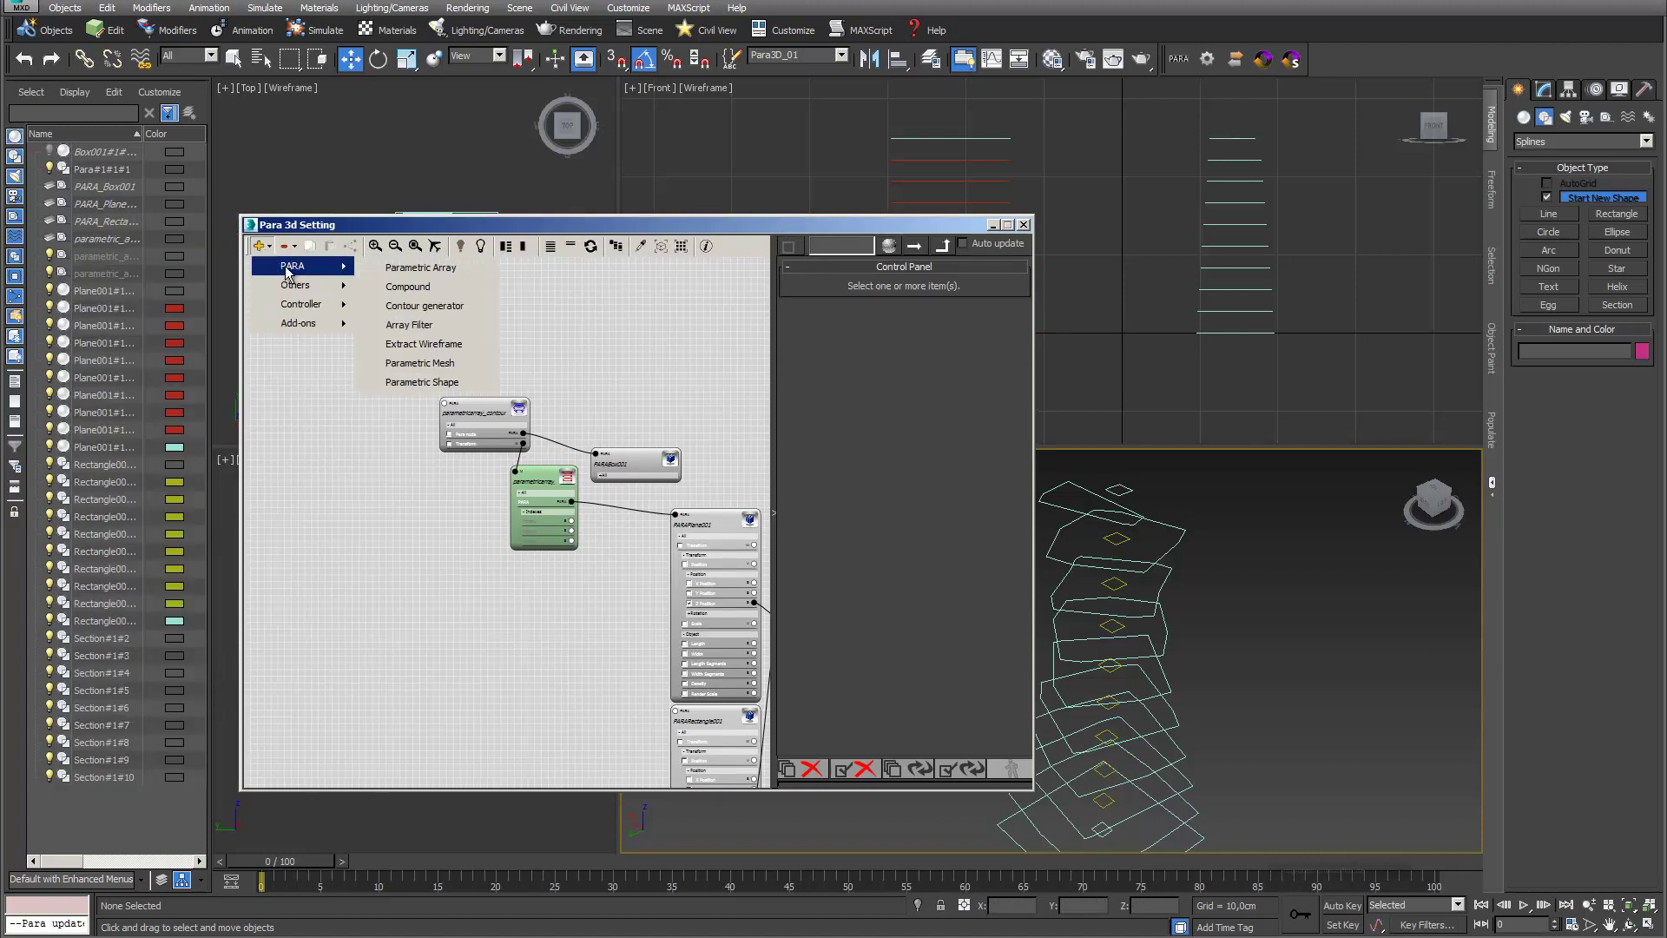
left_click(430, 289)
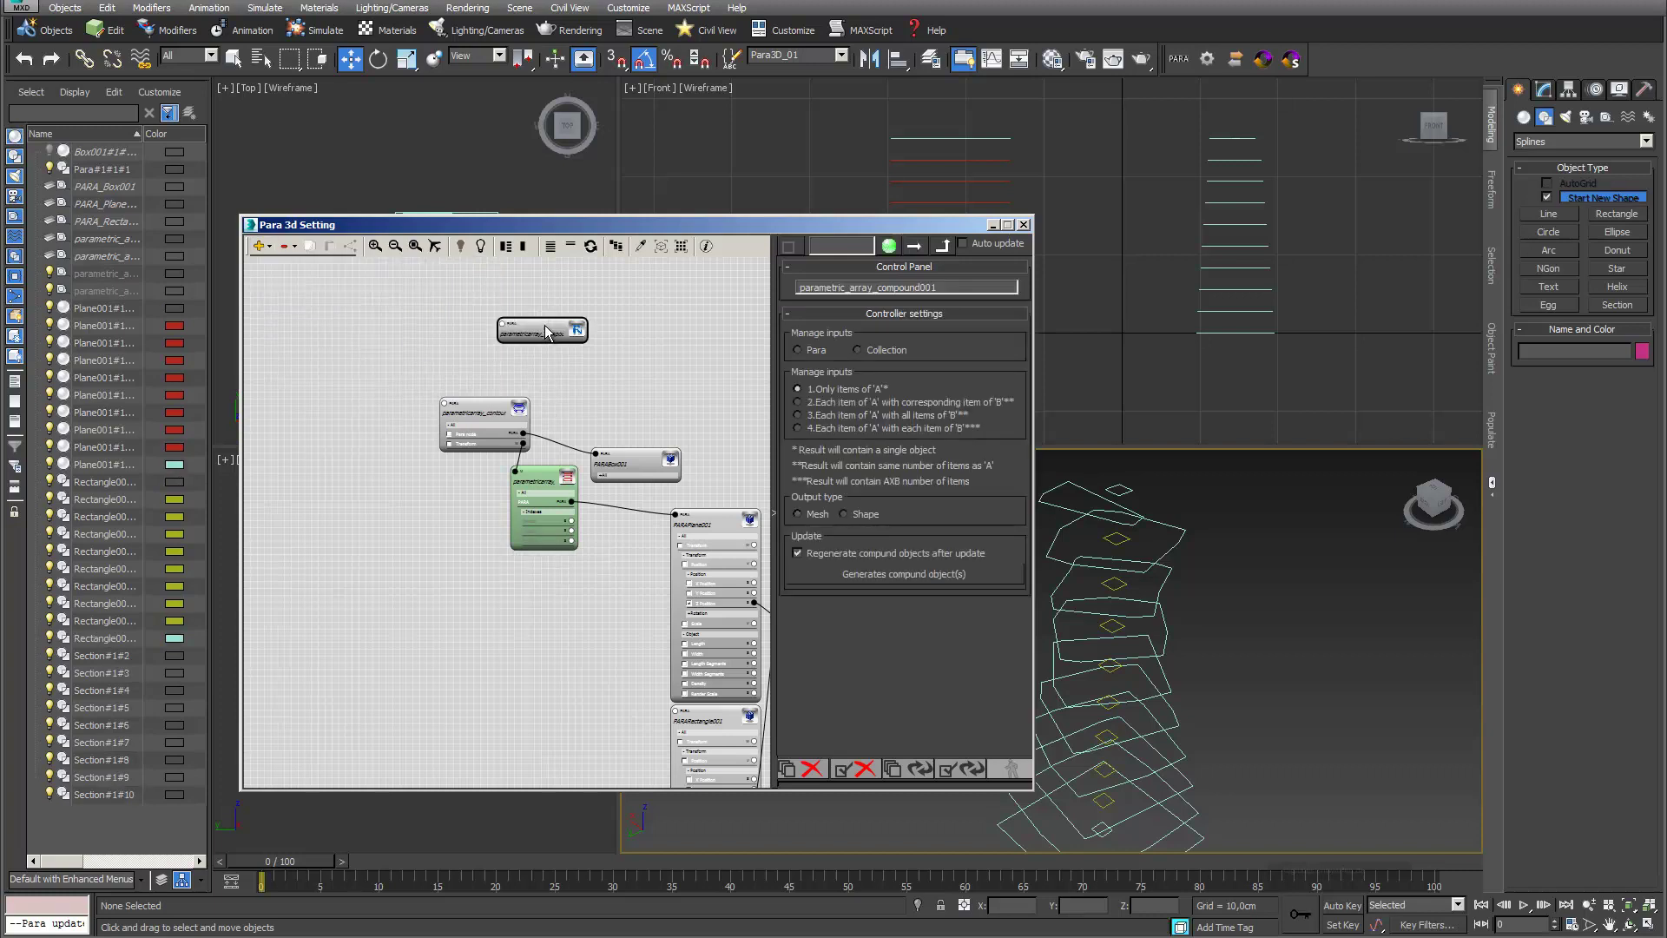
left_click(572, 316)
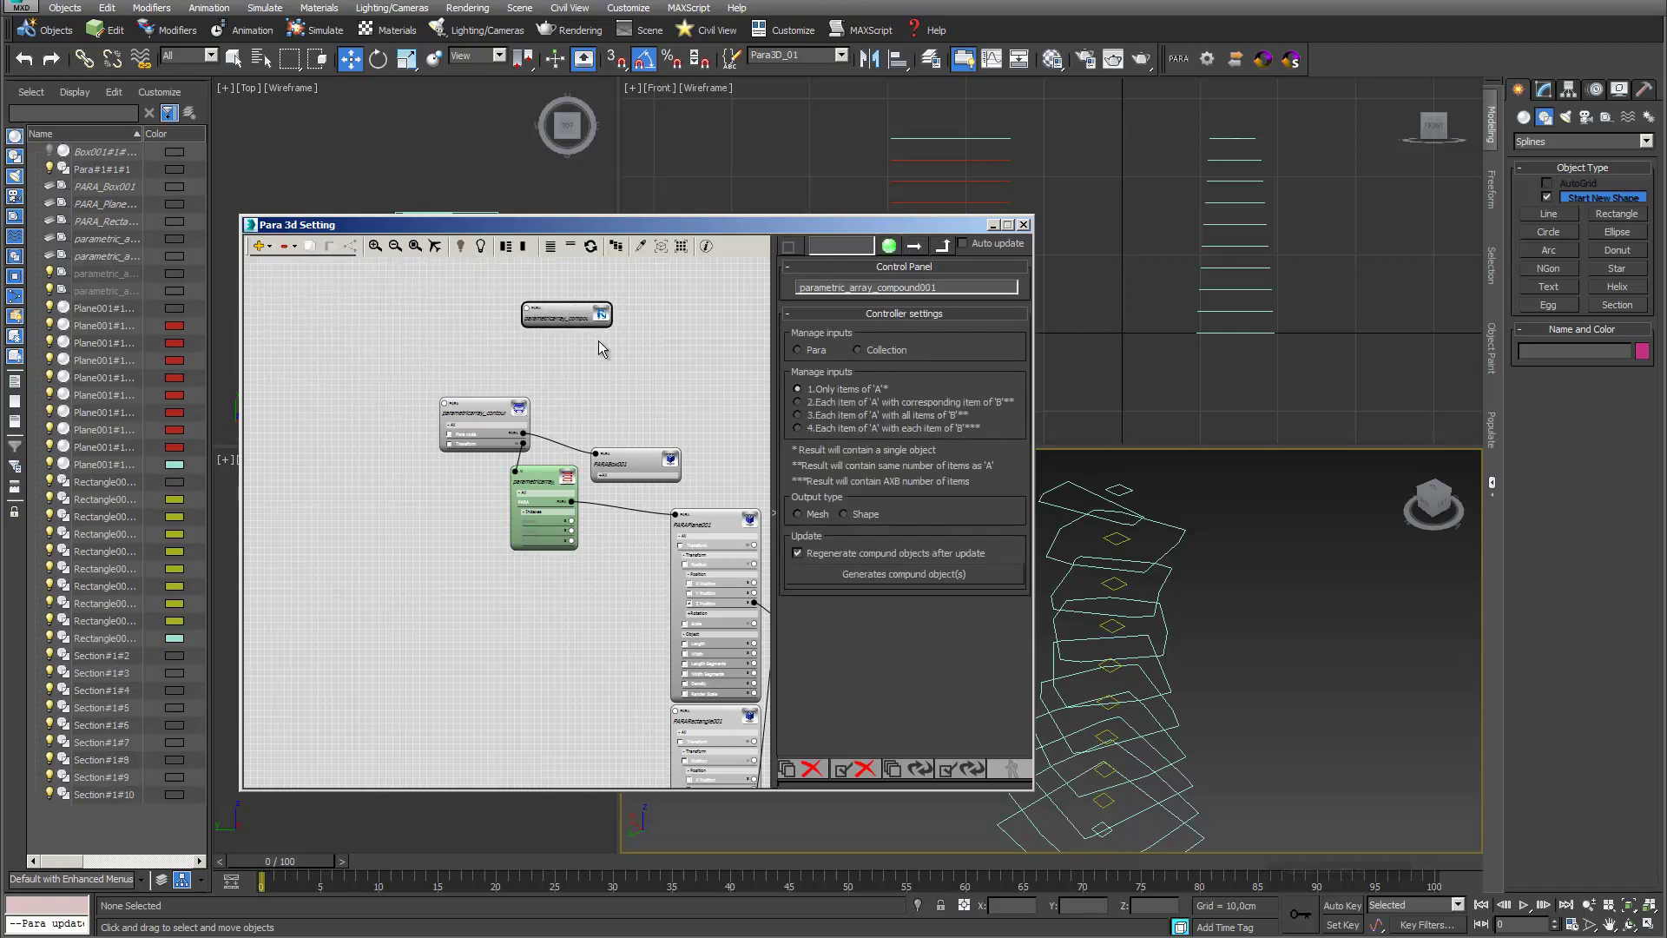
left_click(797, 350)
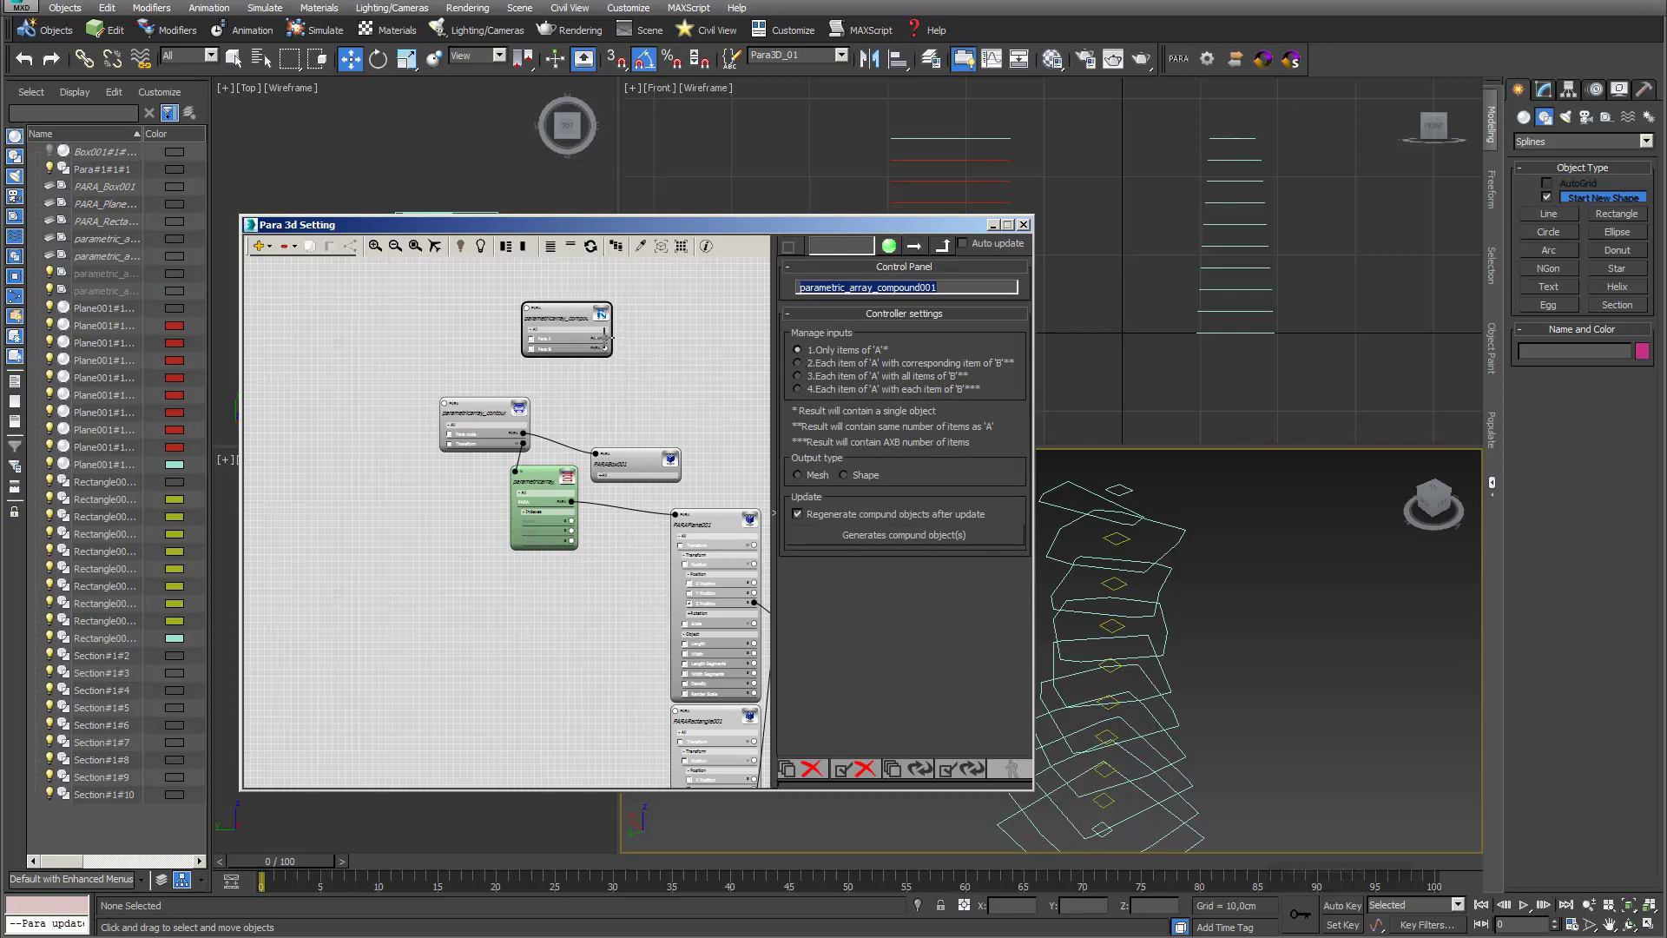
Step: Wire Para A to the contour node and Para B to PARARectangle001, pairing items, with Shape output
left_click_drag(606, 336, 444, 403)
middle_click_drag(648, 400, 550, 298)
left_click_drag(520, 276, 587, 639)
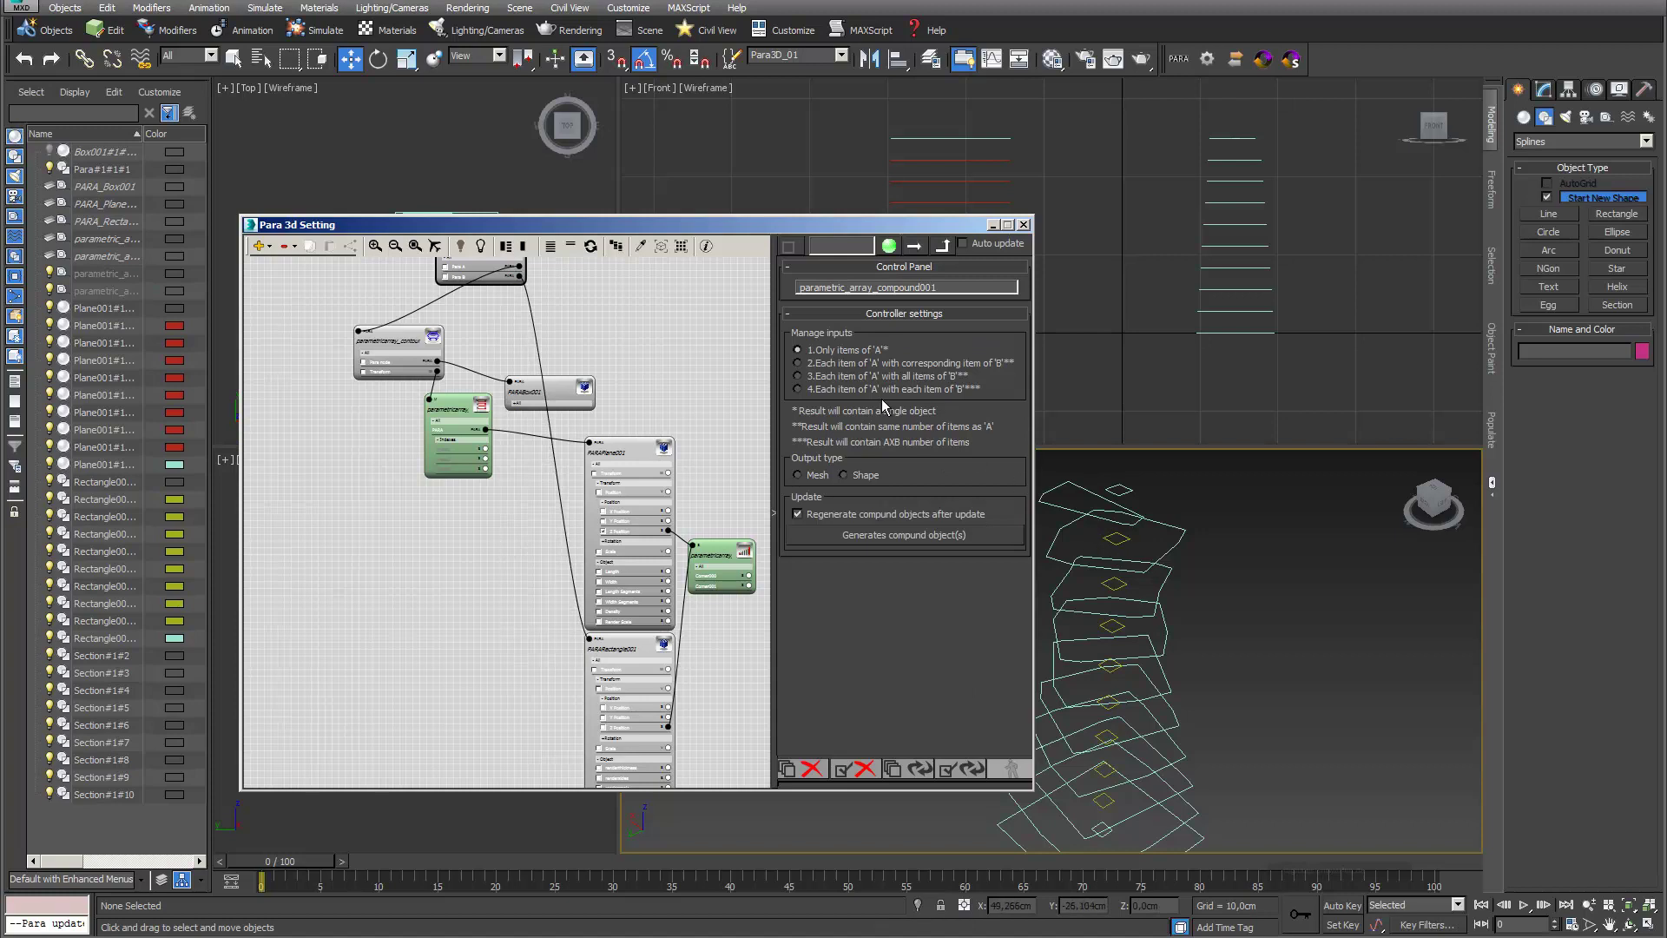
left_click(797, 363)
left_click(843, 475)
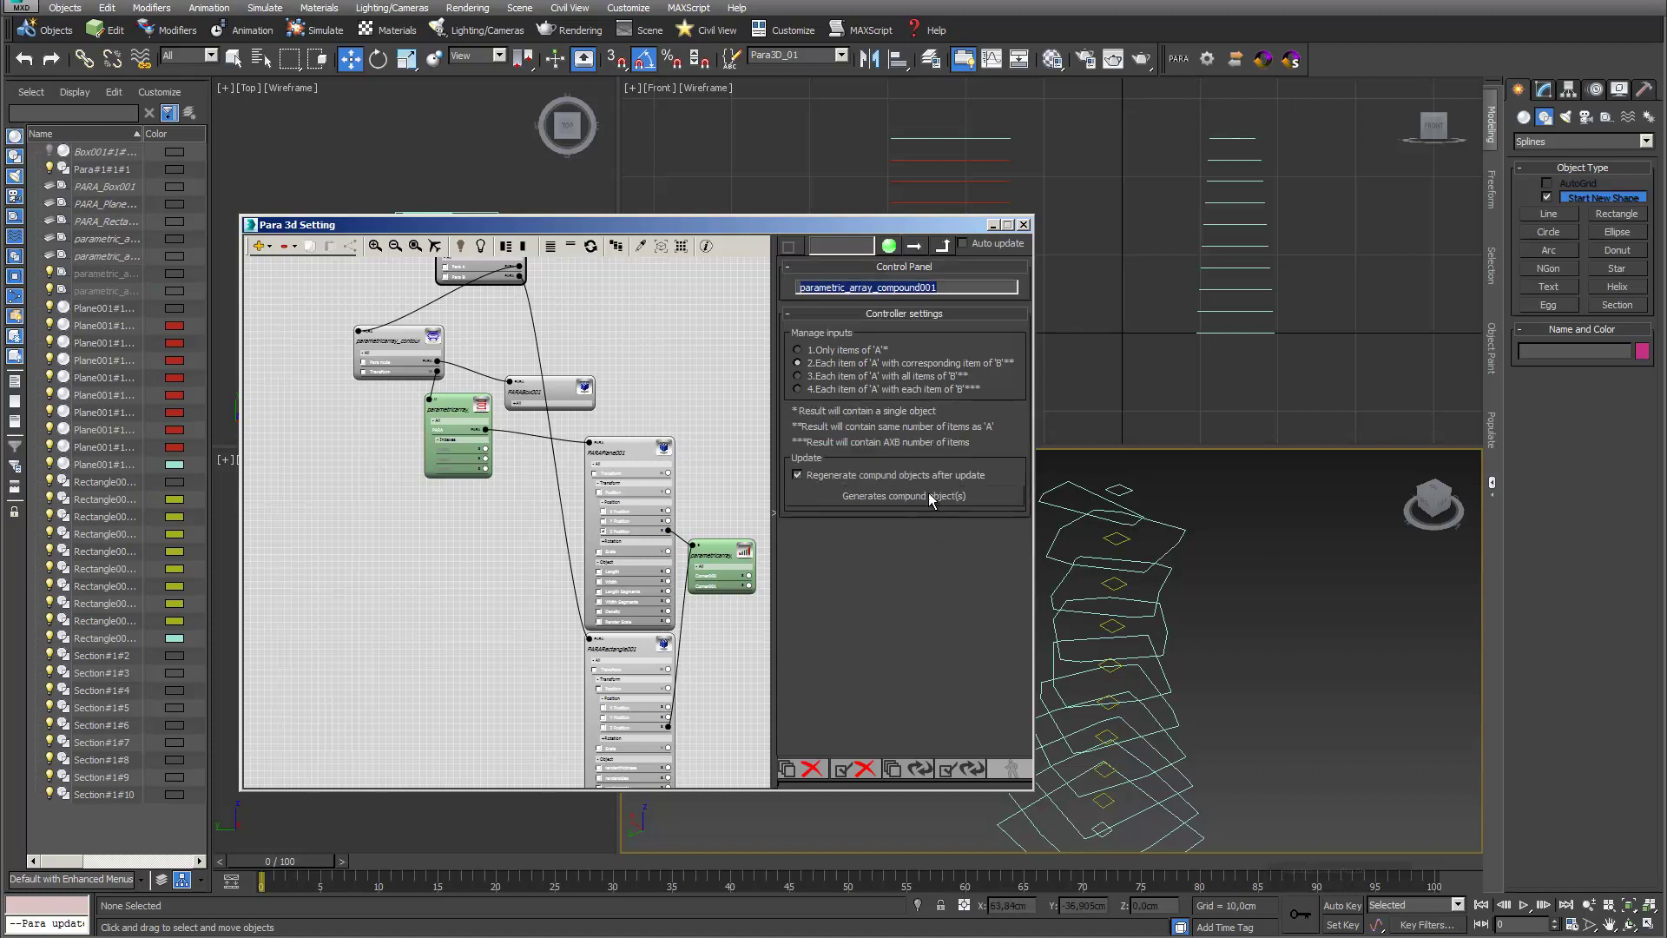
Step: Generate the compound objects and select the resulting contour-and-peg shapes from the node
left_click(940, 494)
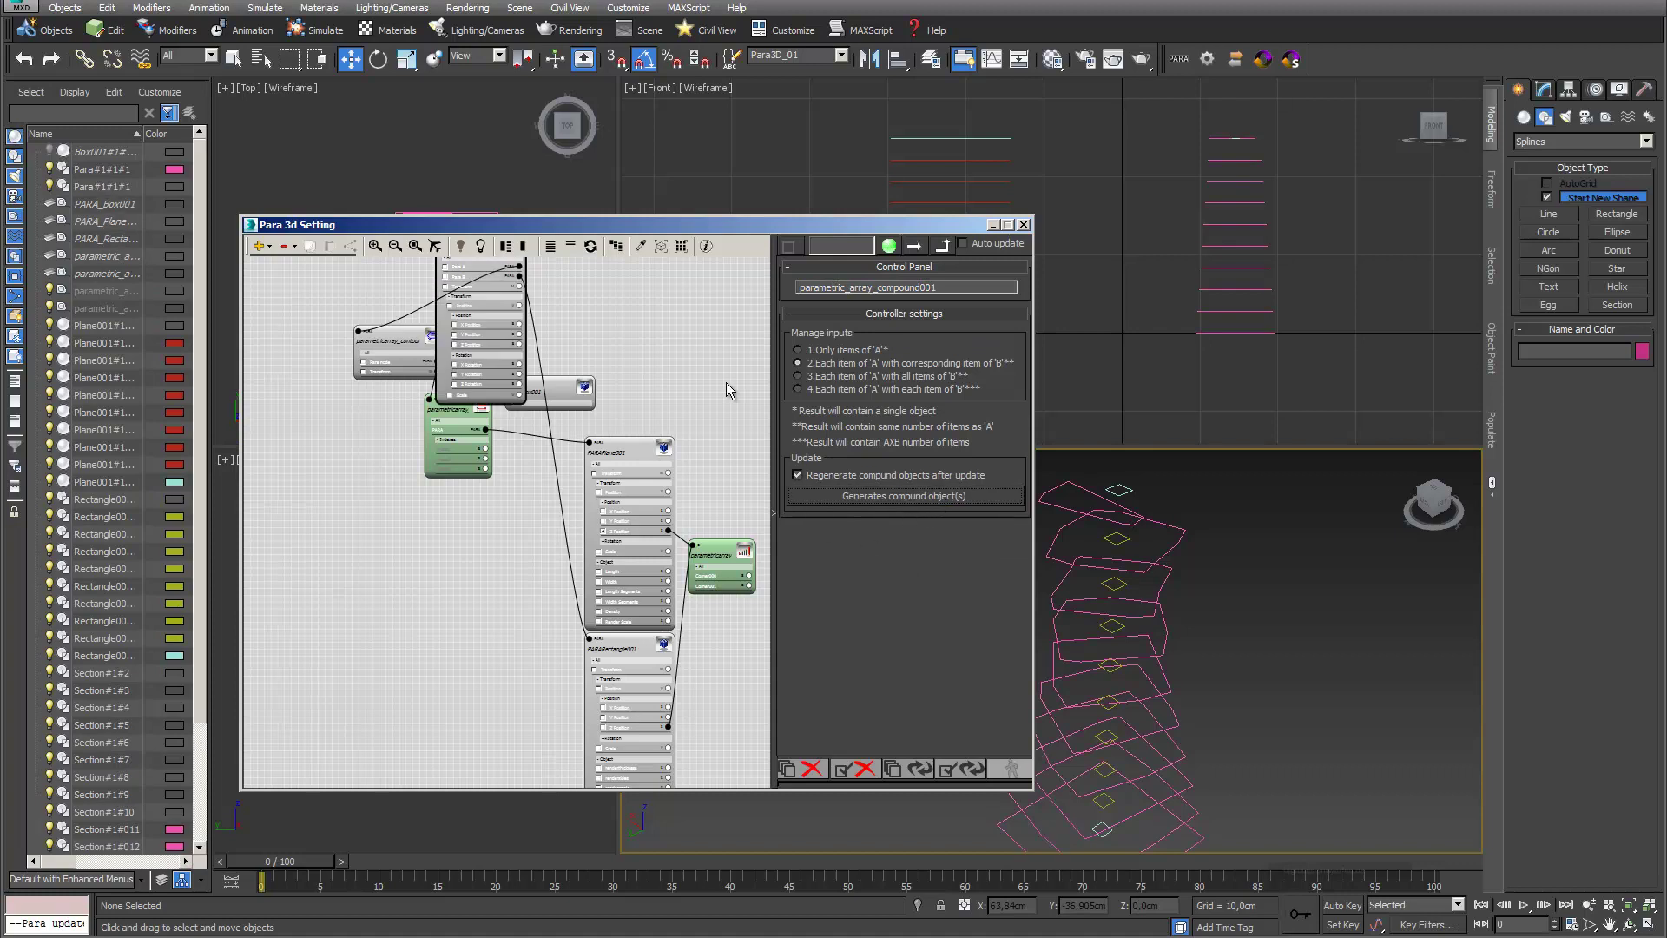
scroll(674, 349, "up", 3)
left_click_drag(493, 386, 522, 312)
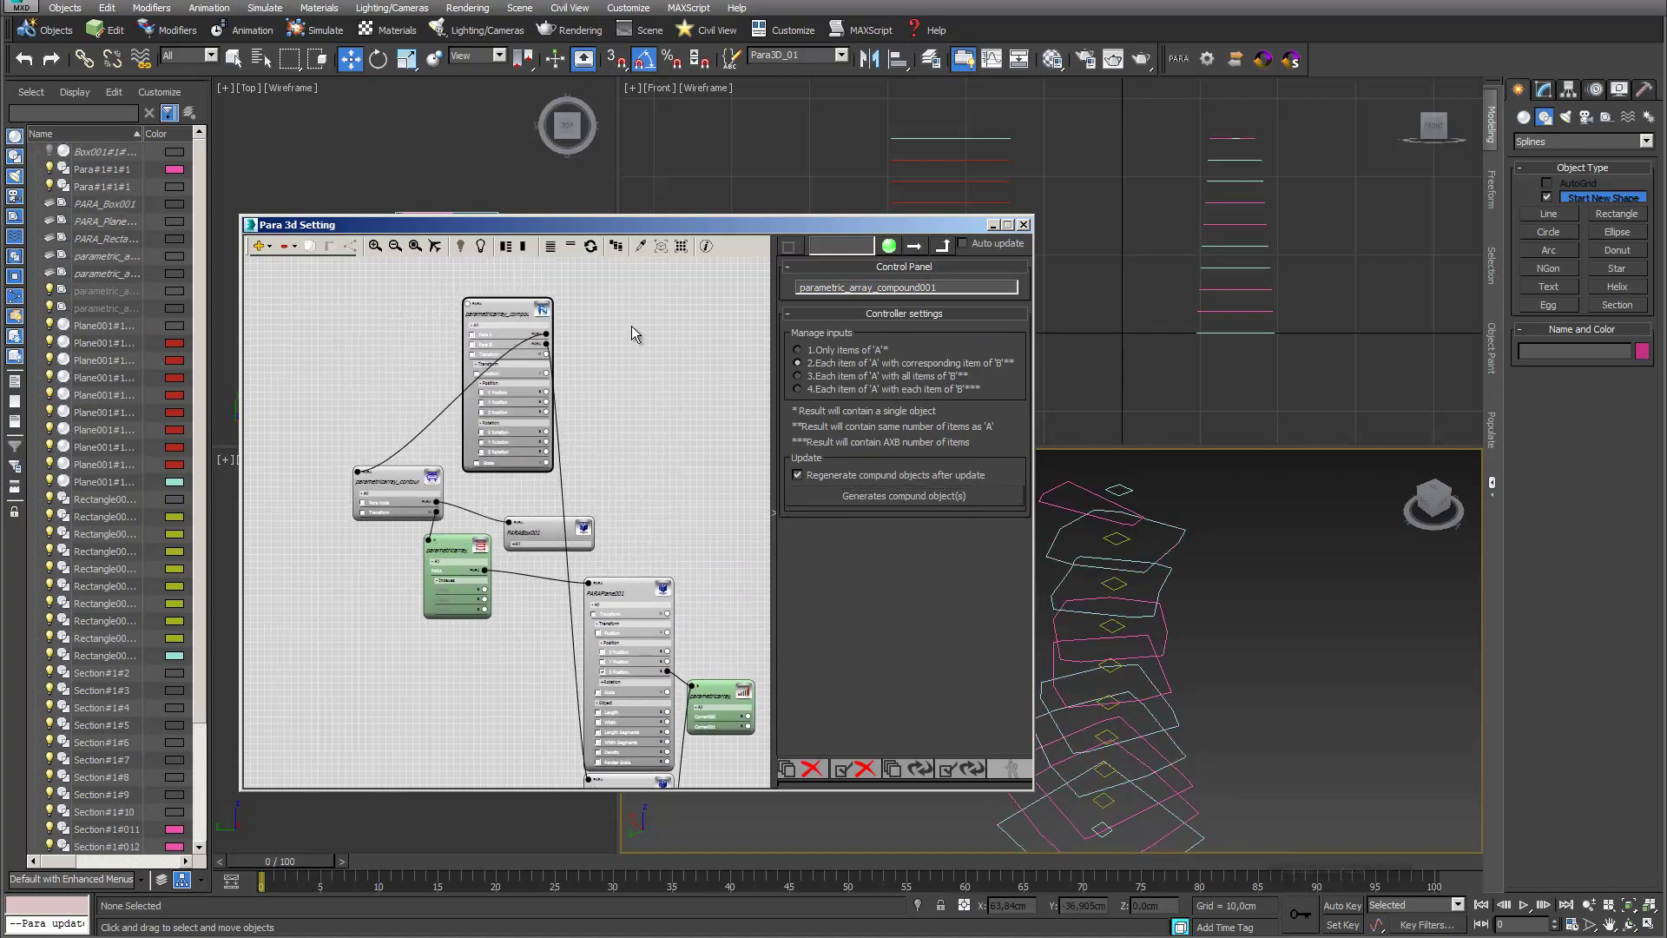
left_click(680, 246)
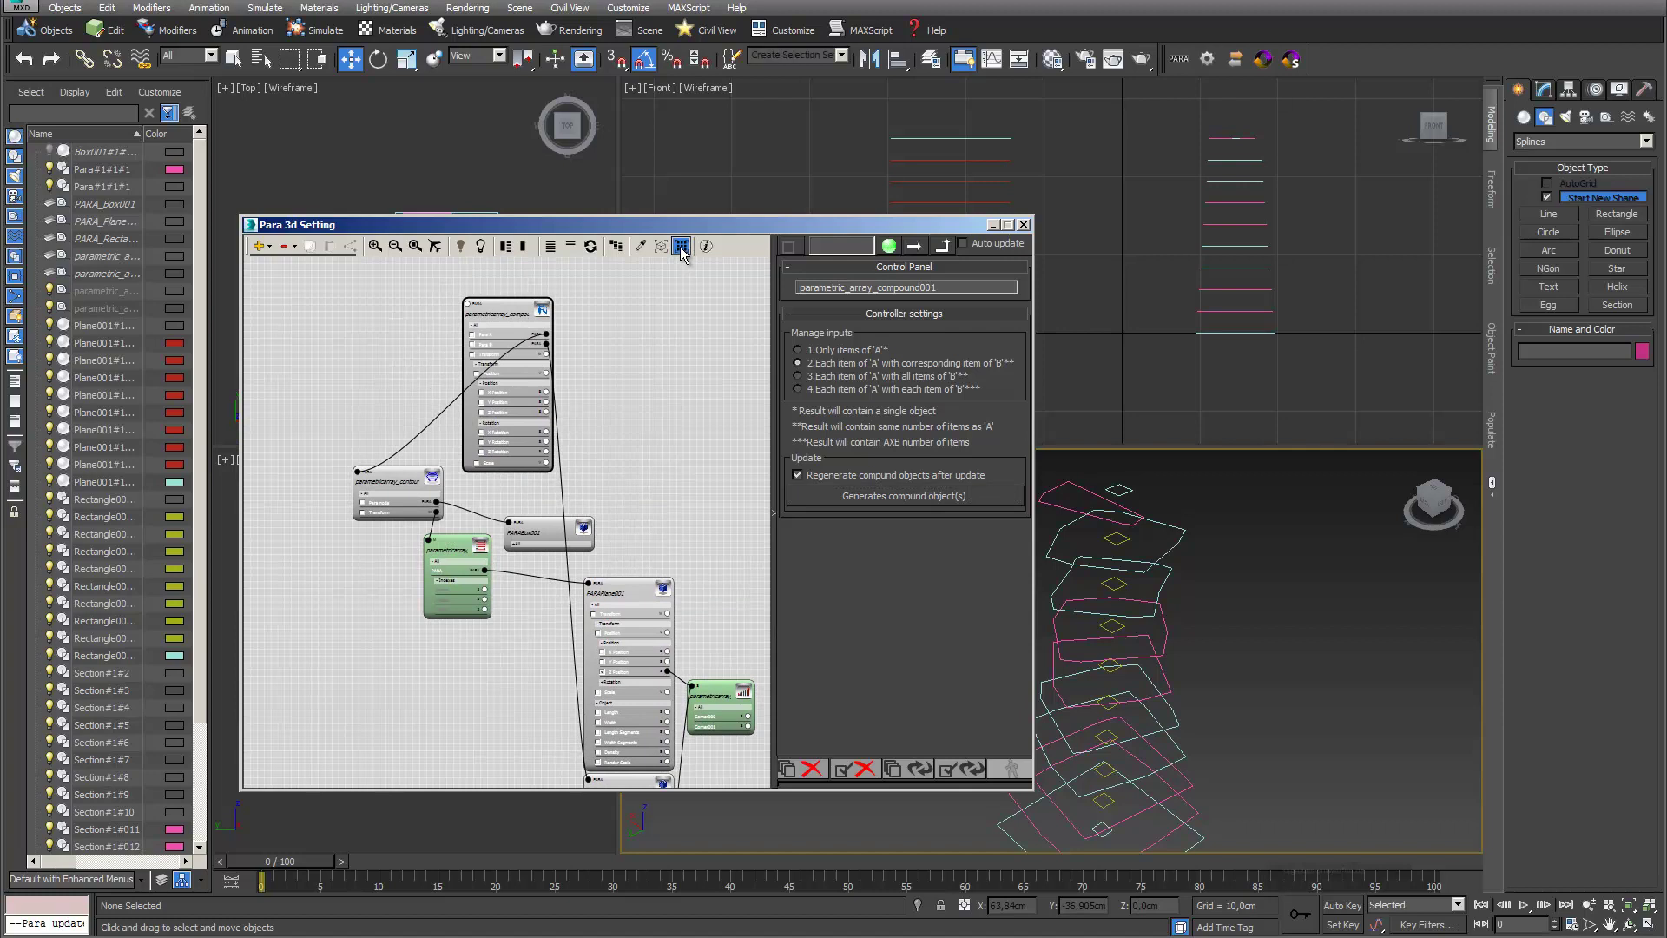
Step: Isolate the ten compound shapes to inspect them, then show all objects again
left_click(918, 906)
left_click_drag(941, 223, 672, 219)
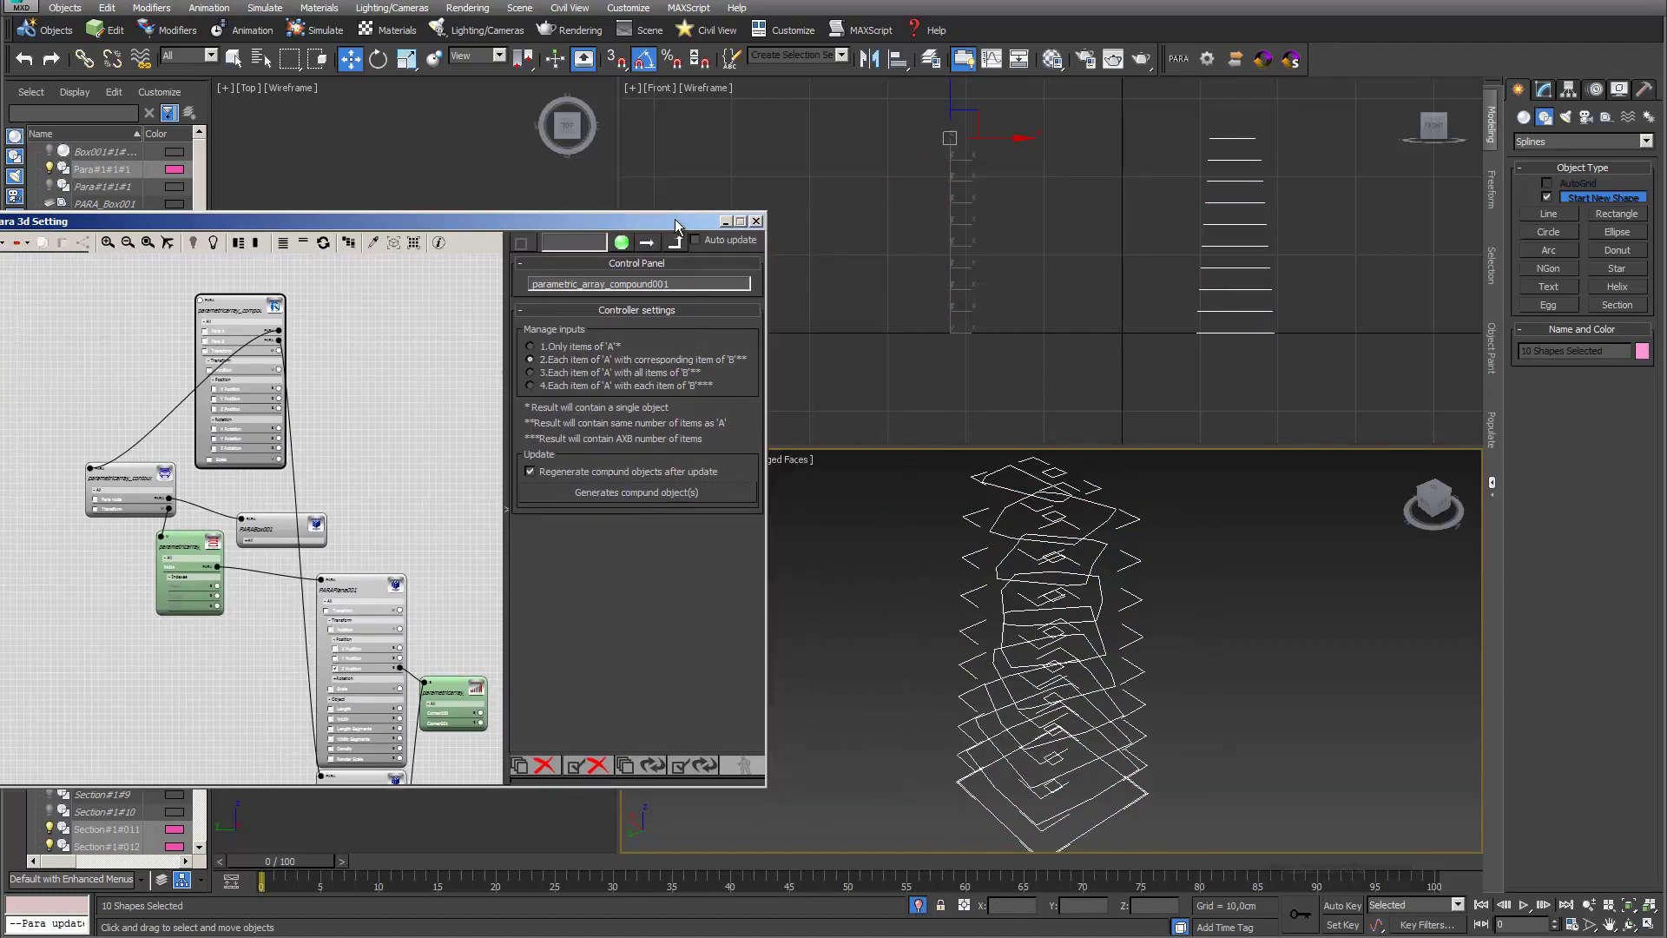
left_click(883, 539)
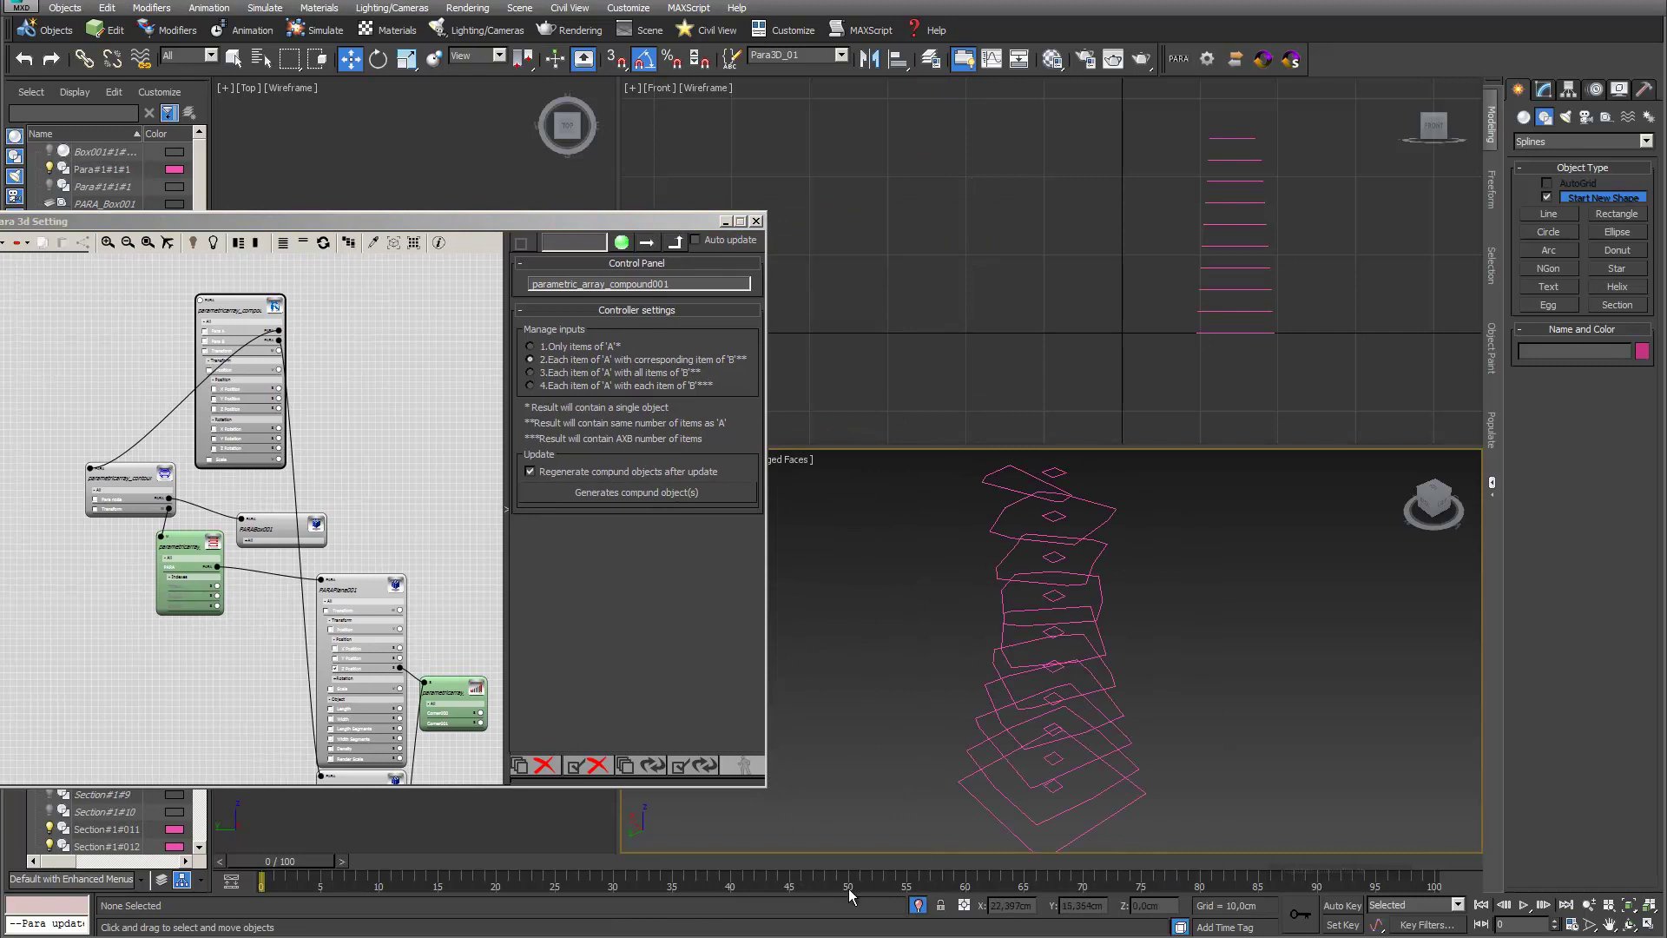
left_click(917, 906)
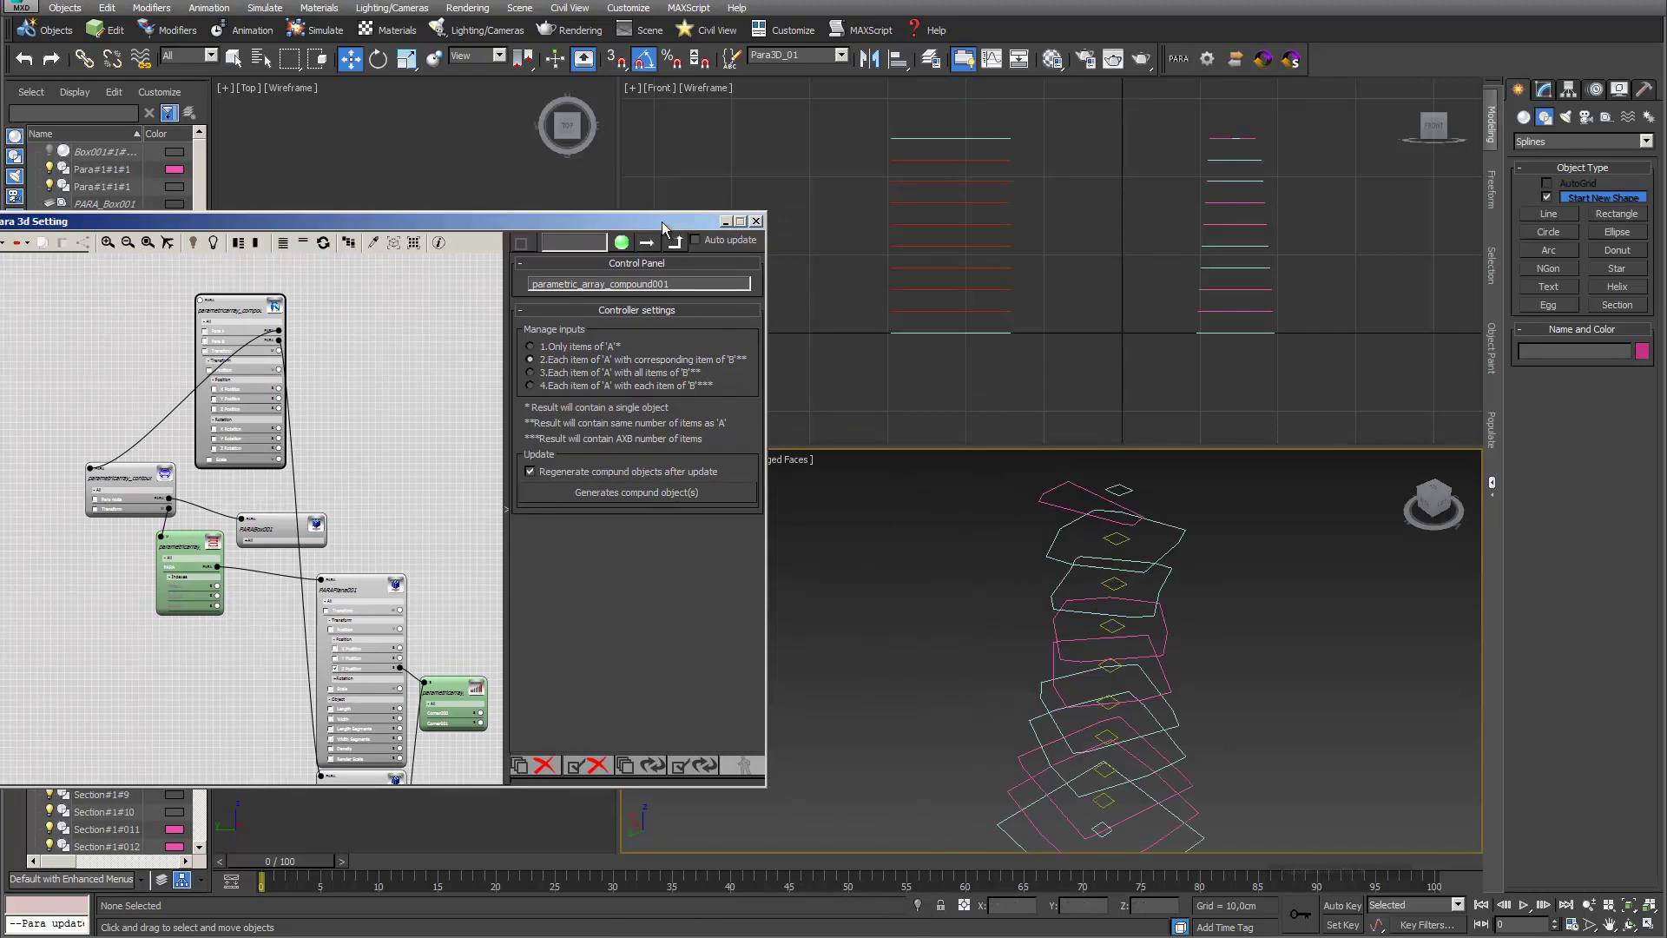
left_click_drag(661, 221, 933, 228)
scroll(626, 371, "down", 2)
middle_click_drag(625, 371, 565, 409)
scroll(648, 451, "up", 2)
Step: Add a Packing Controller to the compound's Transform, set to Rectangle packing
scroll(565, 409, "up", 1)
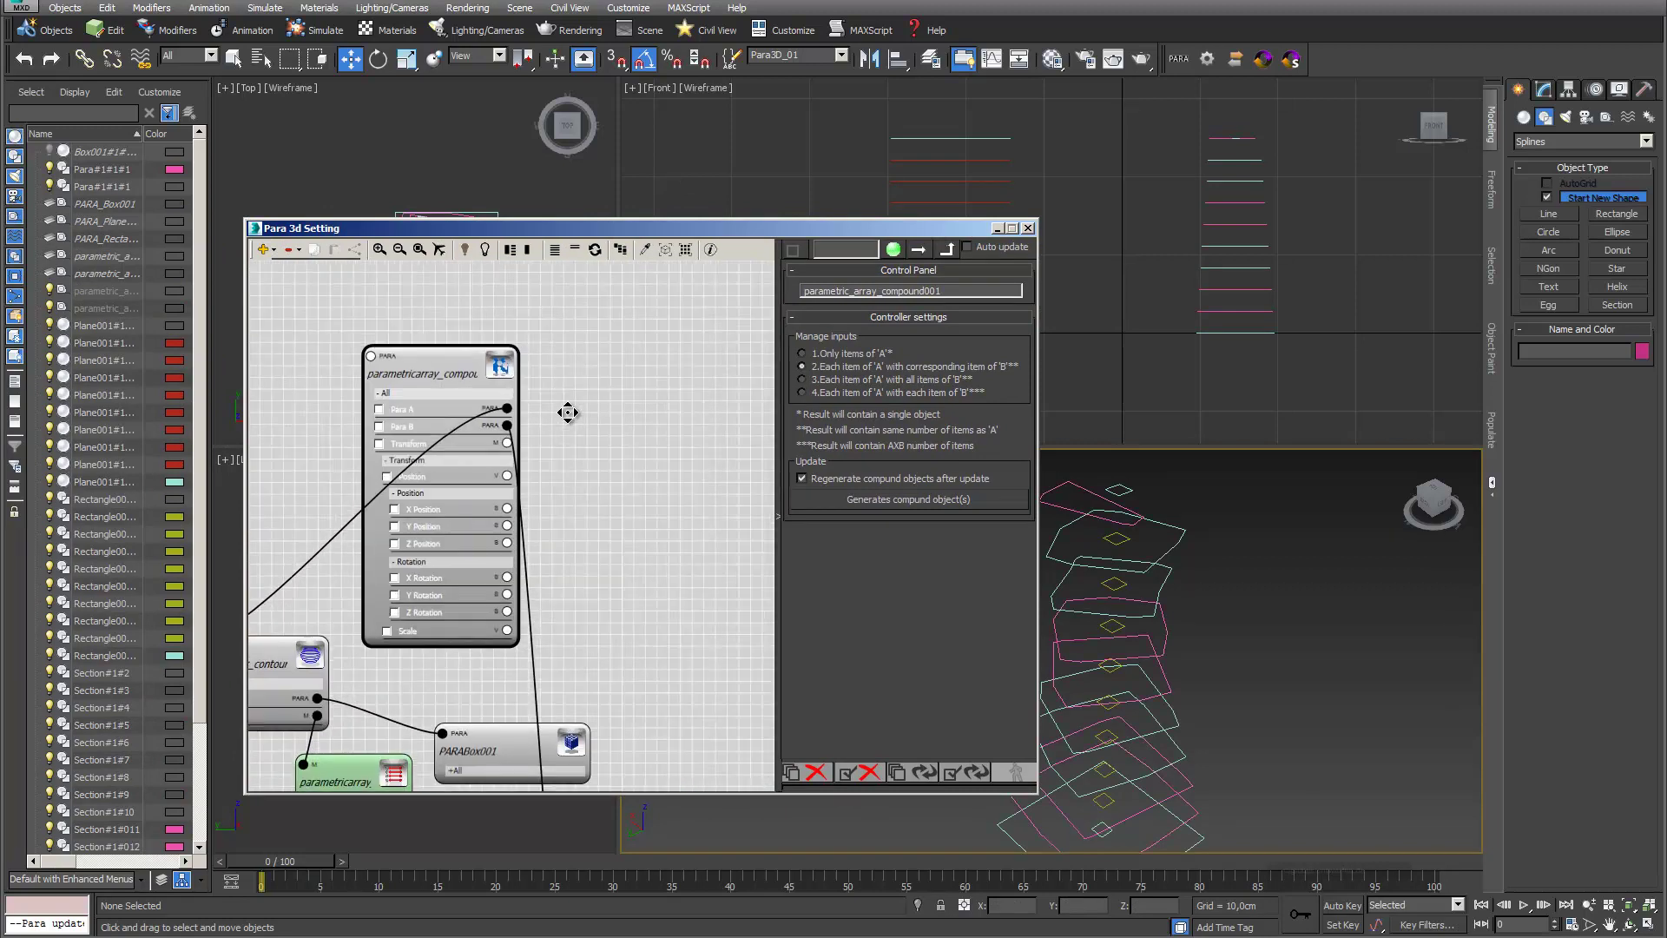
left_click_drag(571, 435, 615, 446)
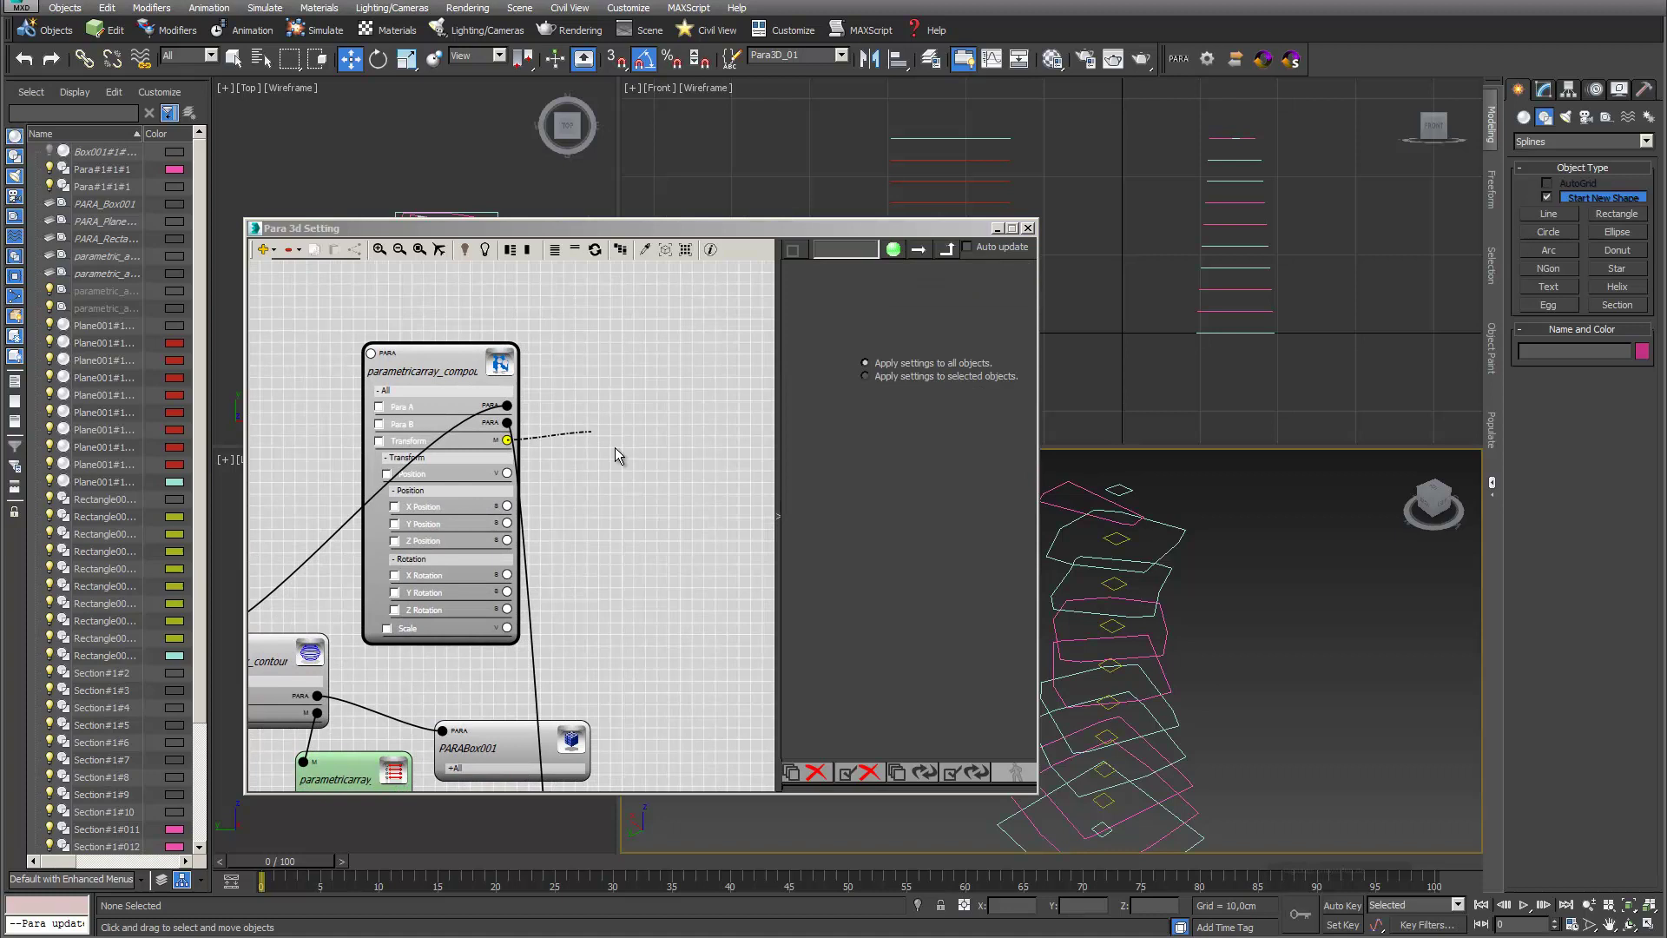
type("pack")
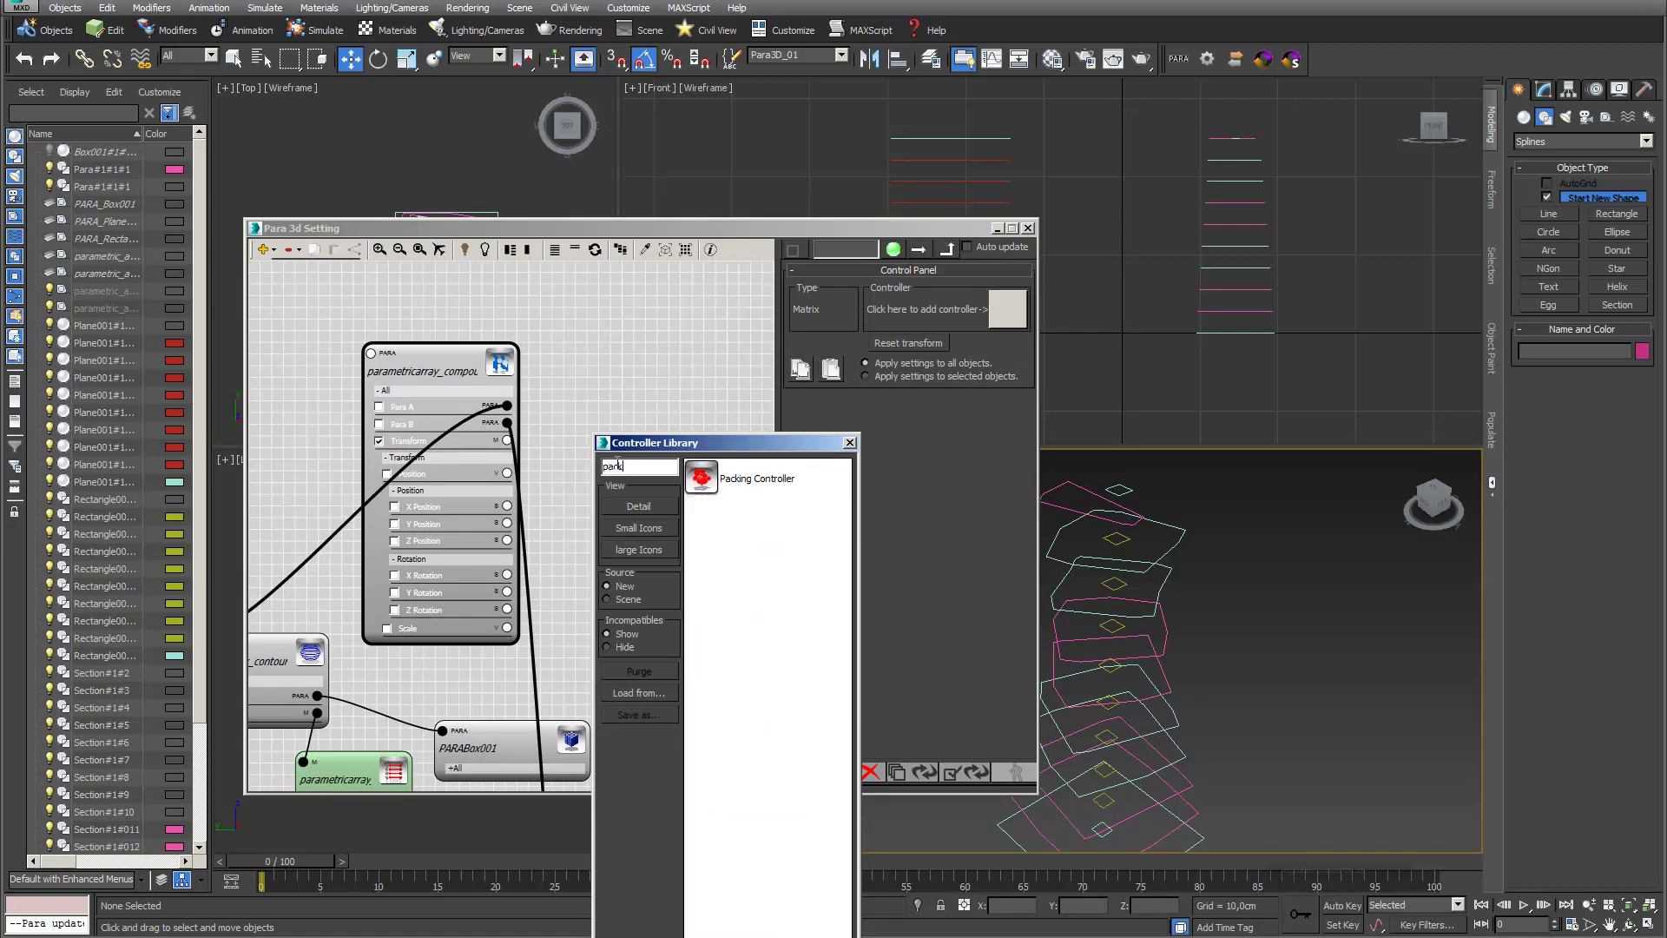
double_click(707, 477)
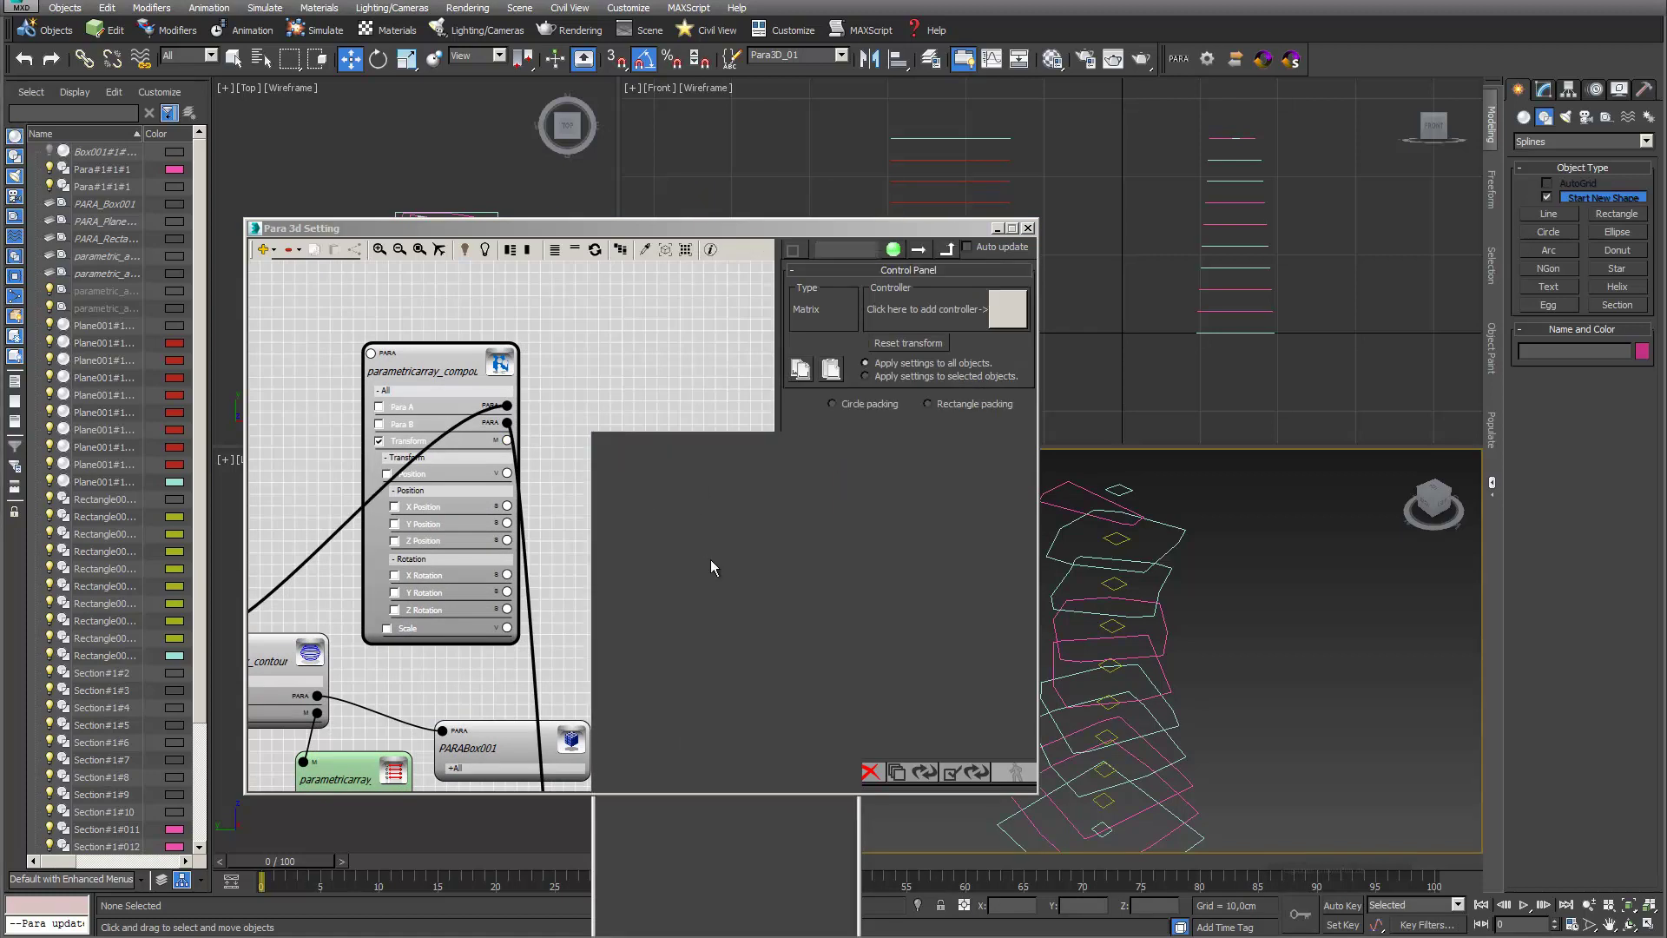
left_click(927, 404)
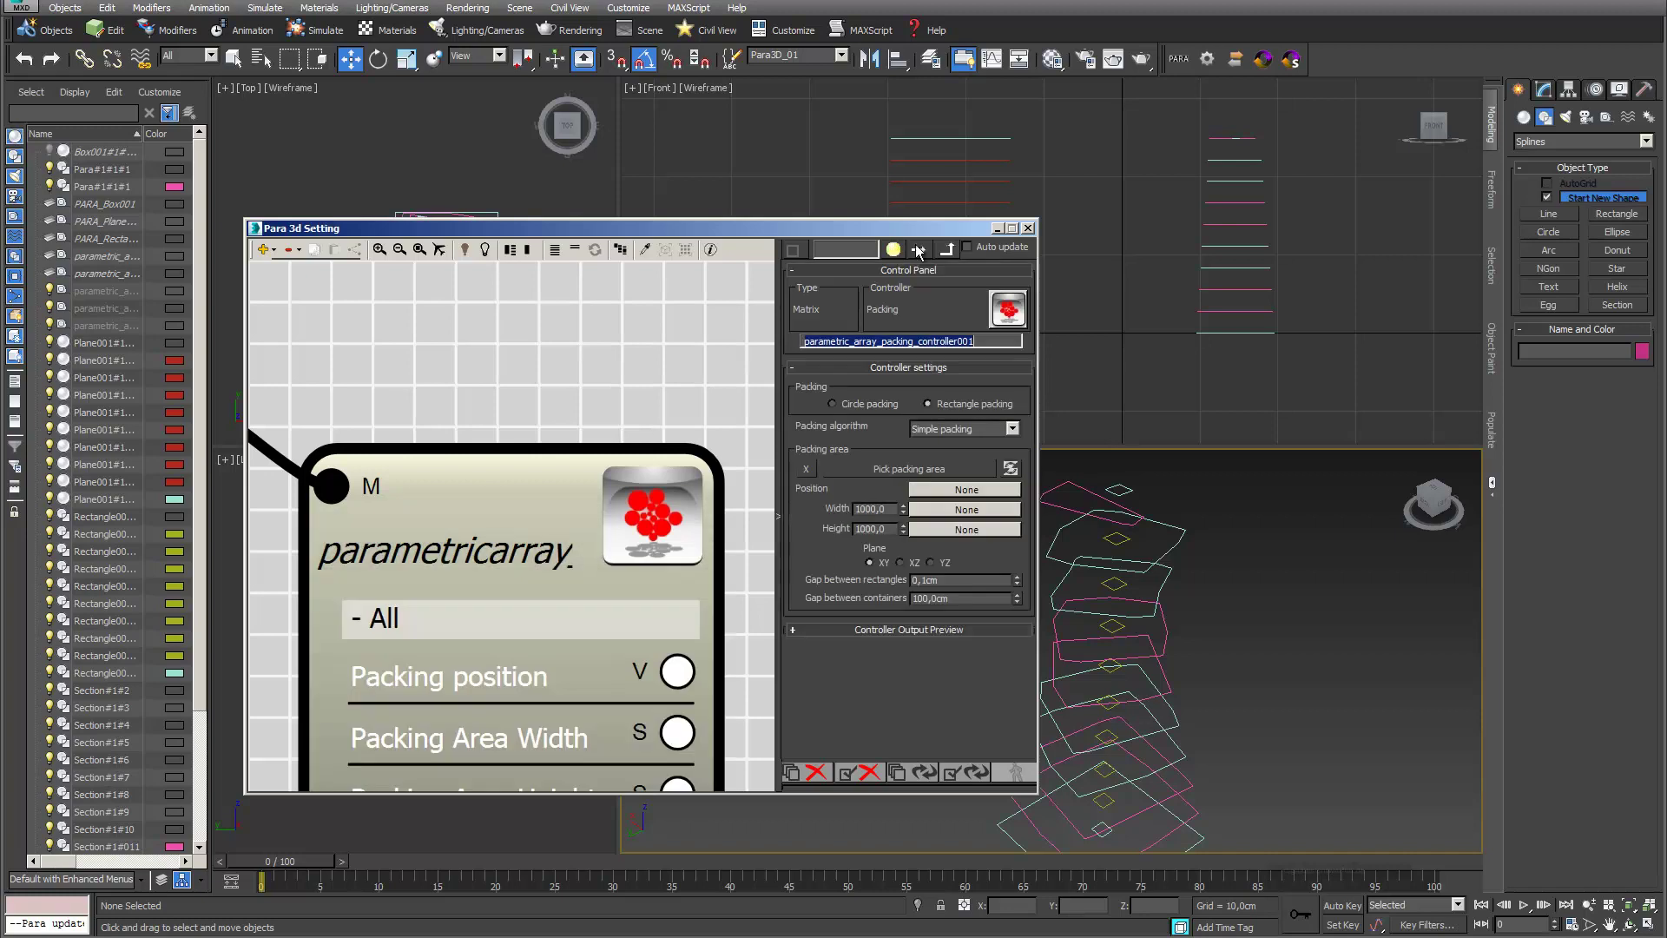
Step: Draw a rectangle sheet beside the tower in the Top view
left_click_drag(915, 224, 1075, 442)
scroll(540, 253, "down", 2)
middle_click_drag(539, 252, 434, 316)
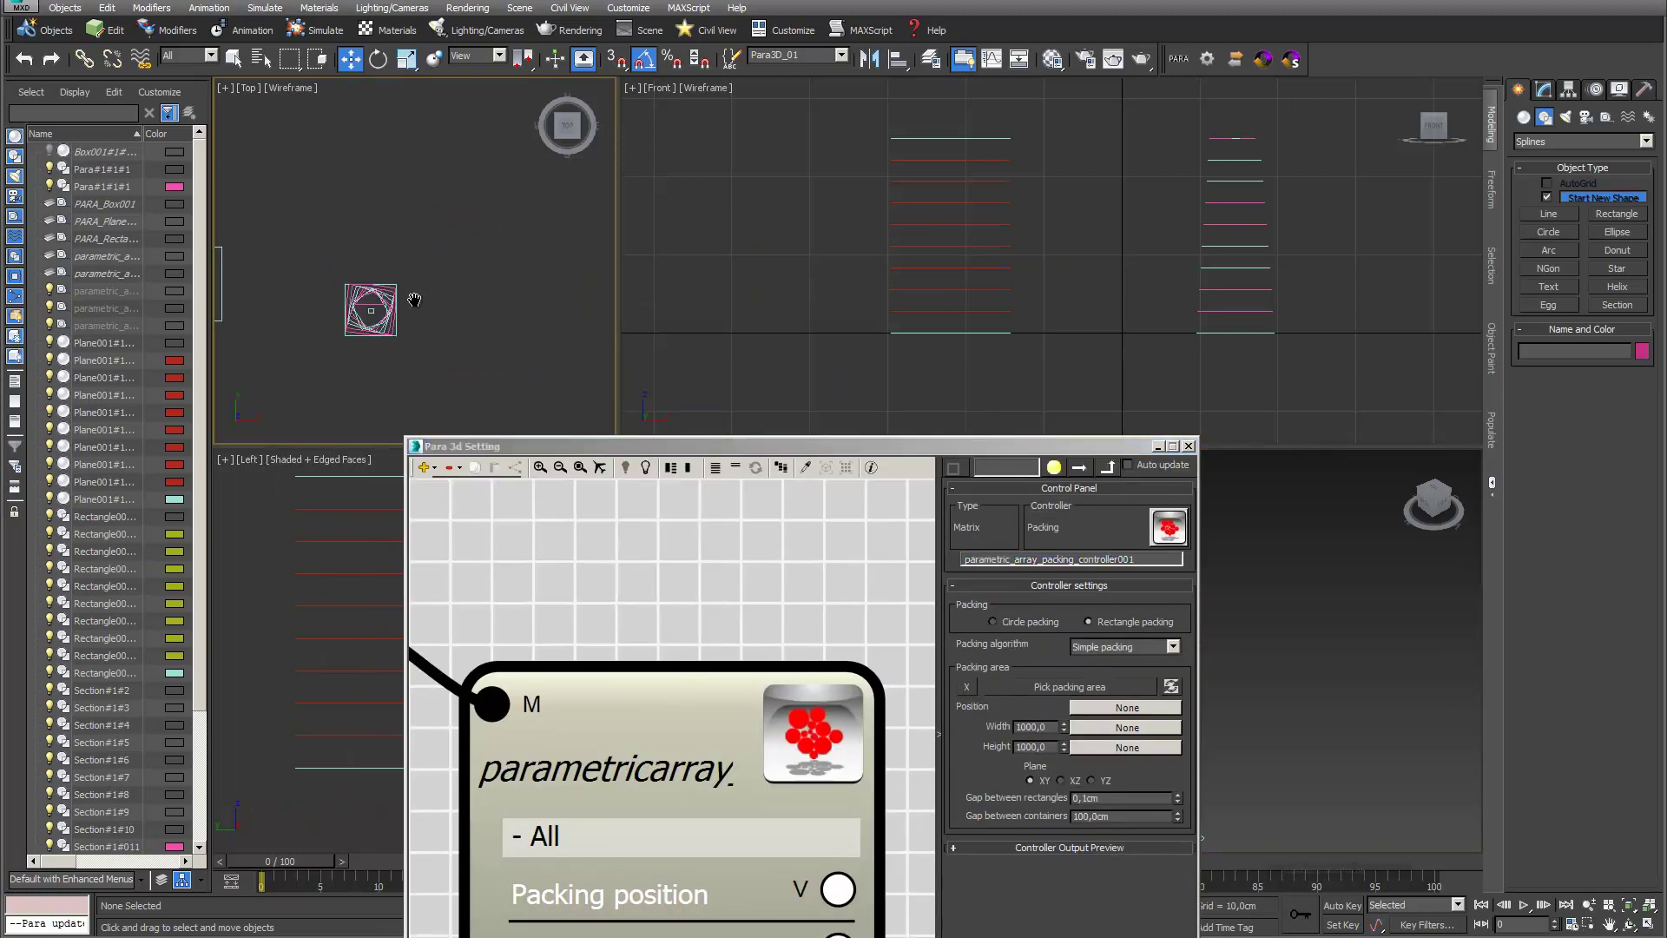
left_click(1616, 214)
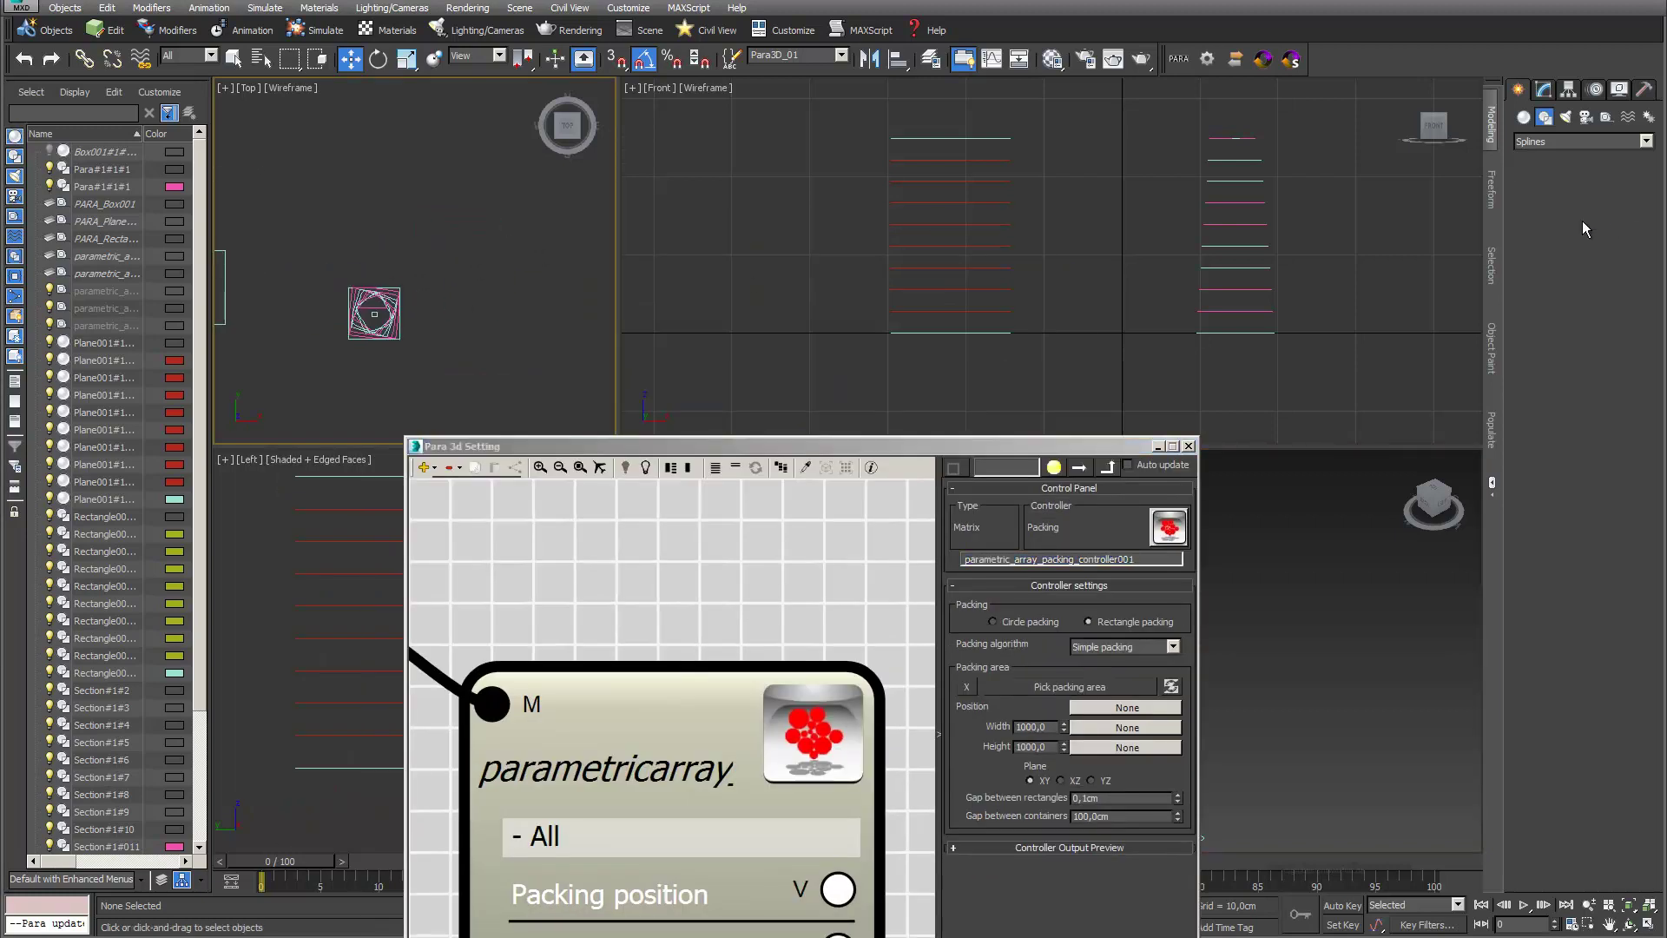
left_click(459, 245)
left_click_drag(459, 245, 712, 383)
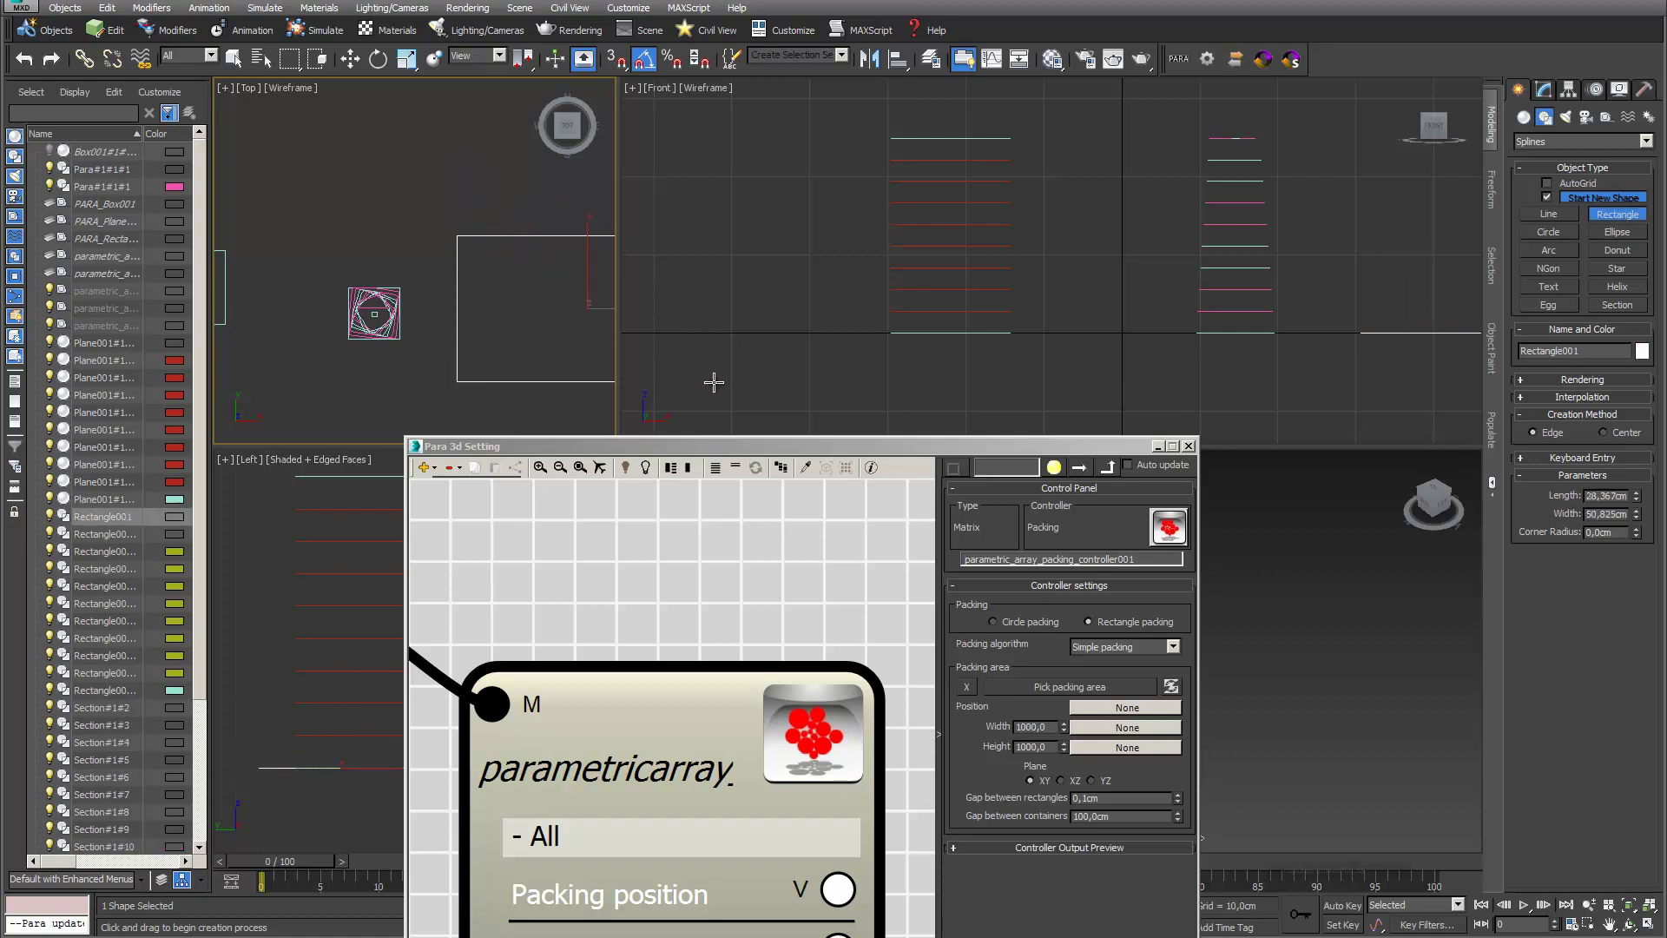
Step: Pick the new Rectangle001 as the controller's packing area
left_click(633, 452)
left_click_drag(632, 450, 479, 431)
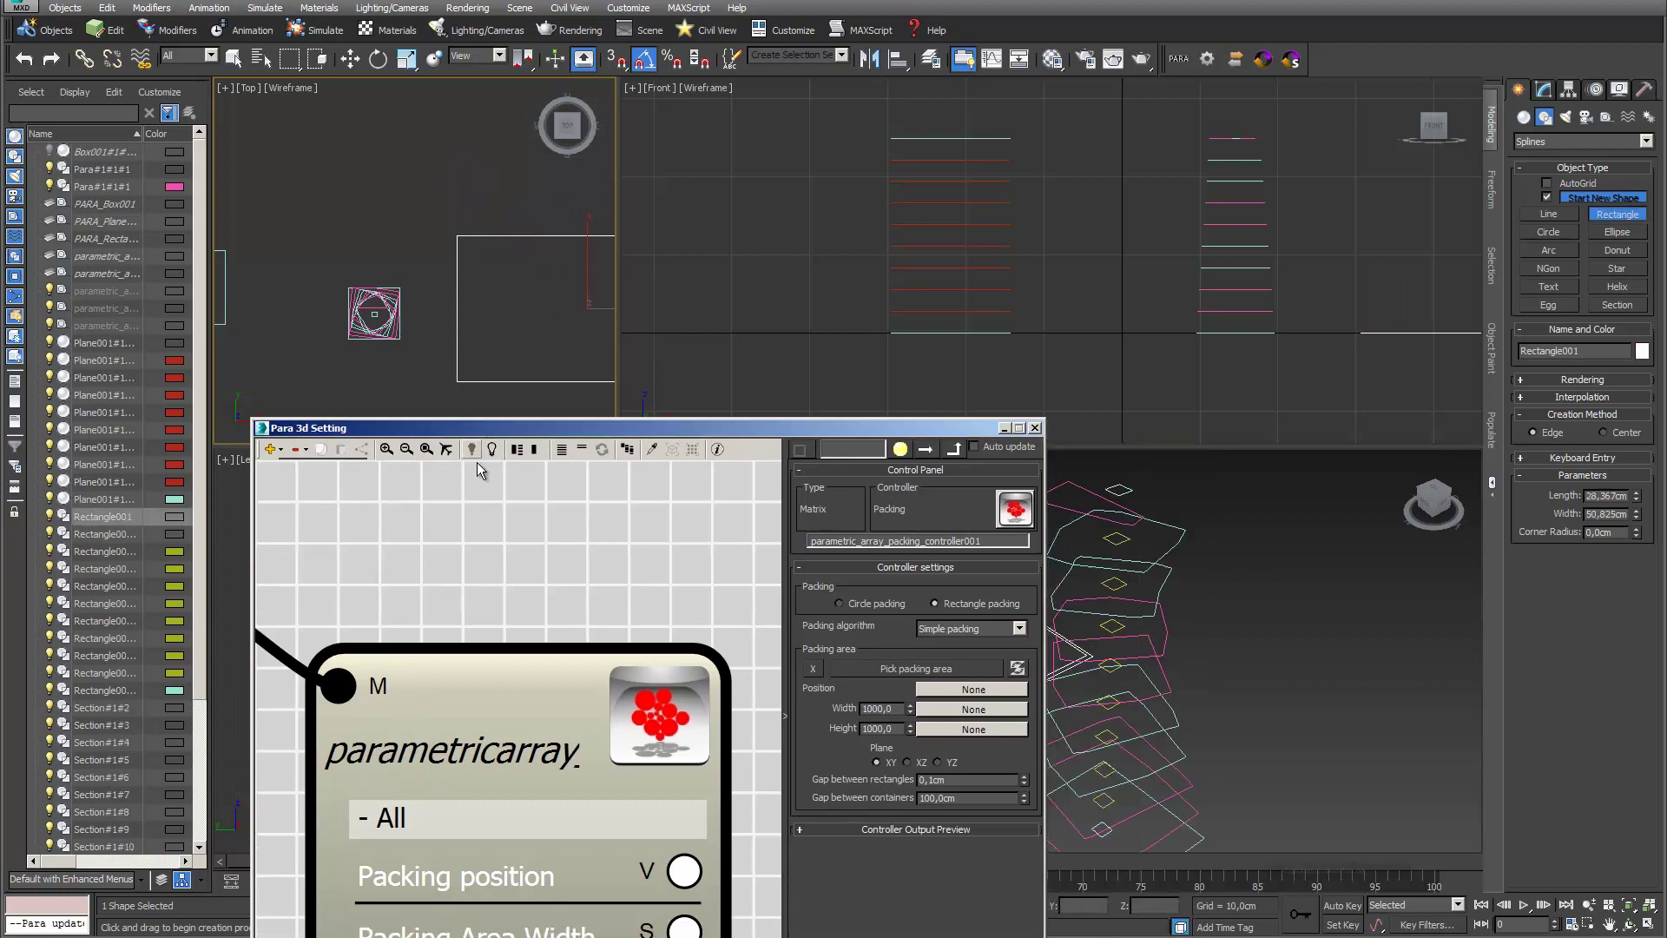
left_click(898, 669)
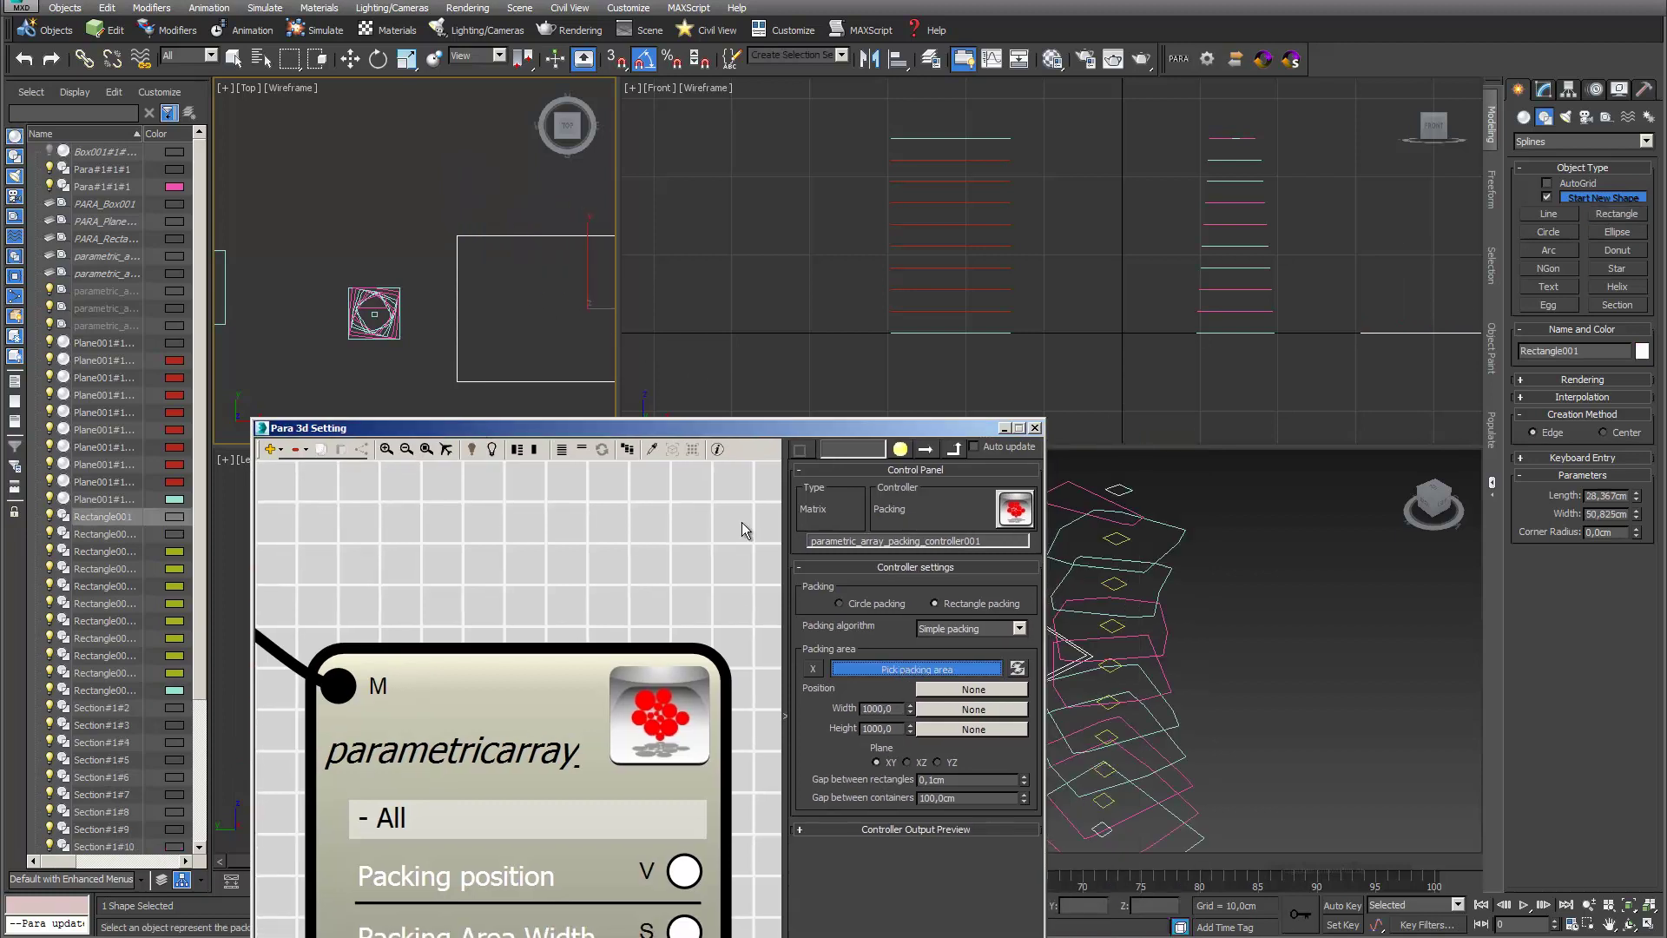
left_click(555, 379)
Step: Update the packing so the ten sections sit in two rows inside Rectangle001, 6,0cm apart
left_click_drag(737, 429, 691, 199)
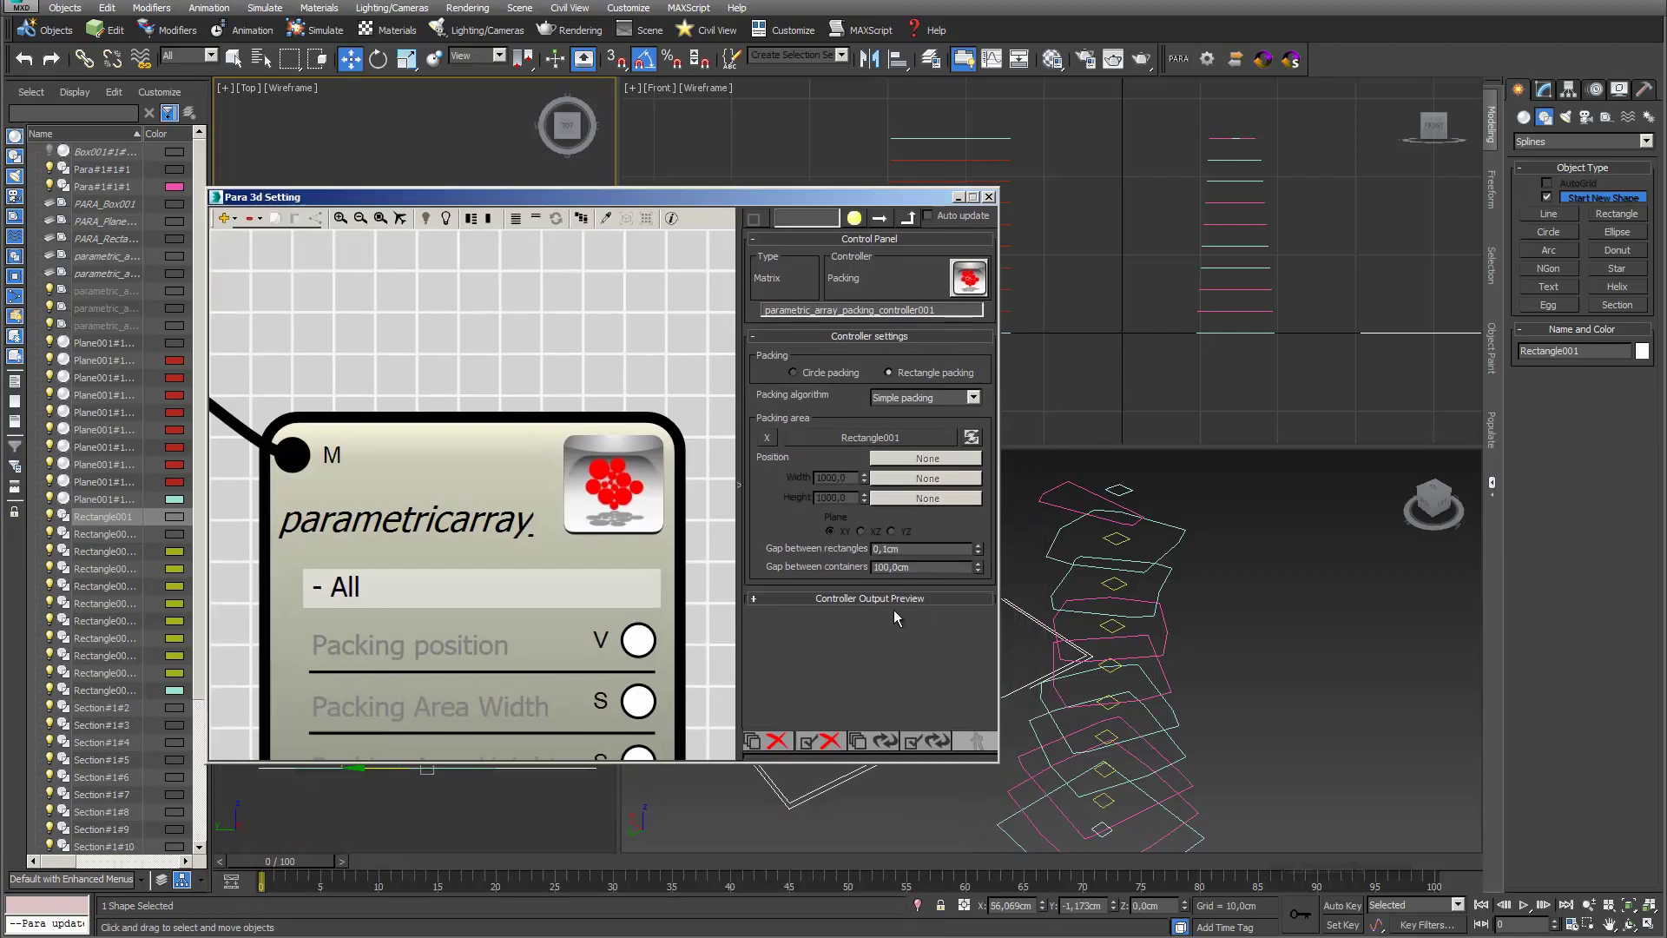
left_click(884, 740)
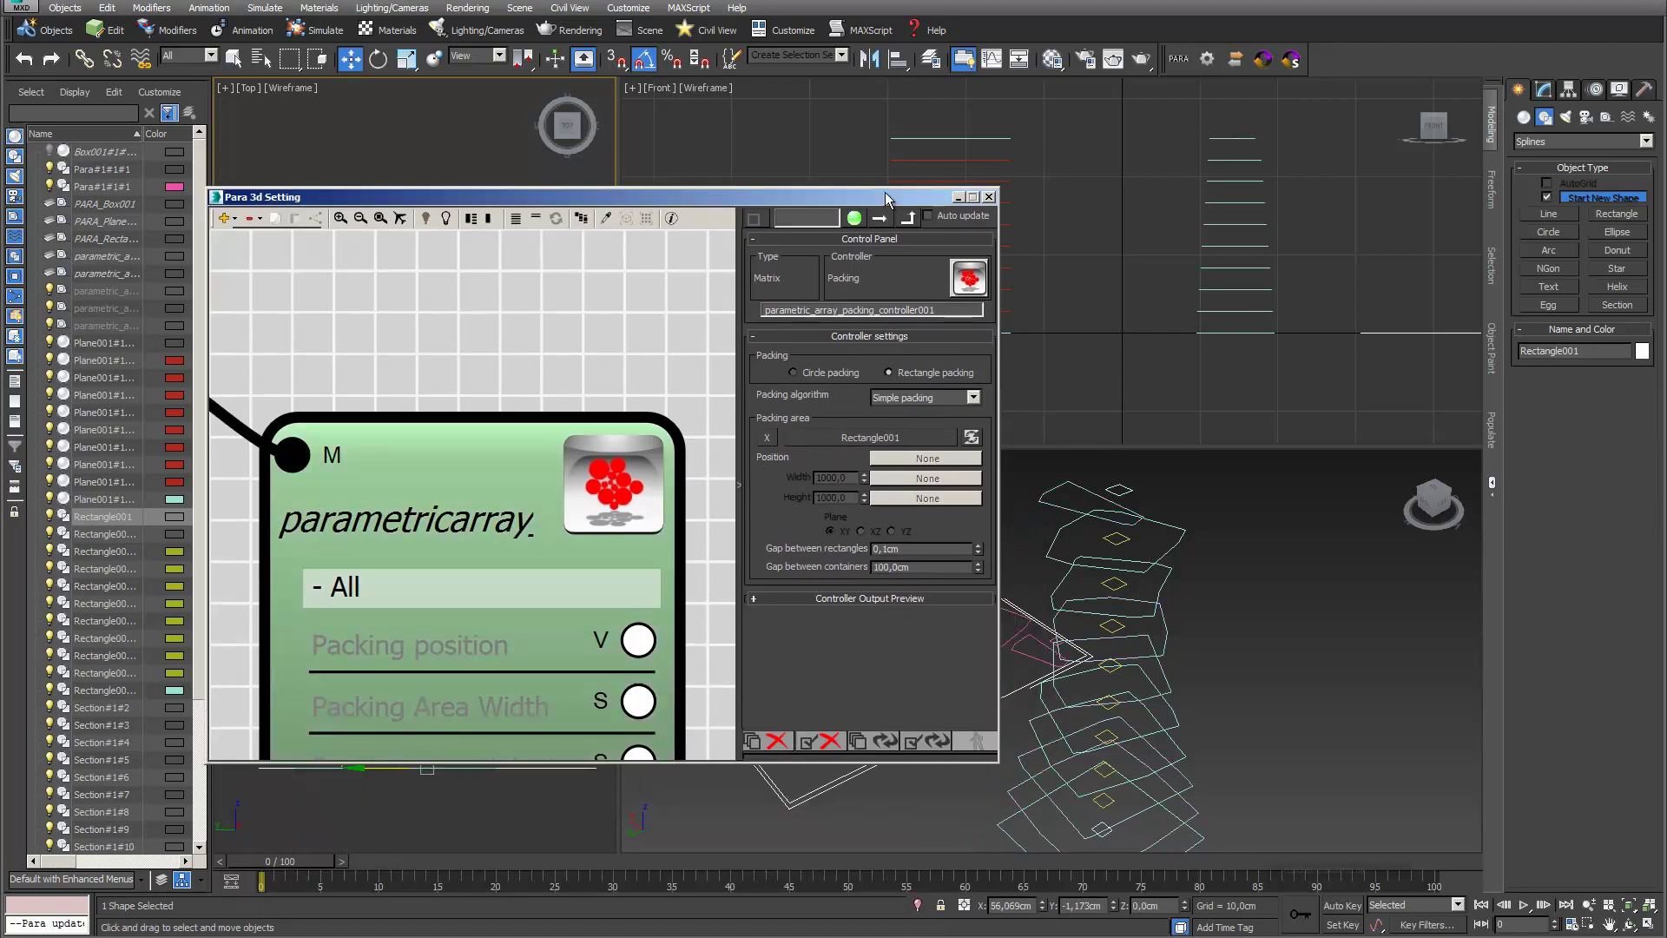
left_click_drag(886, 199, 905, 444)
scroll(416, 243, "up", 3)
middle_click_drag(402, 176, 411, 210)
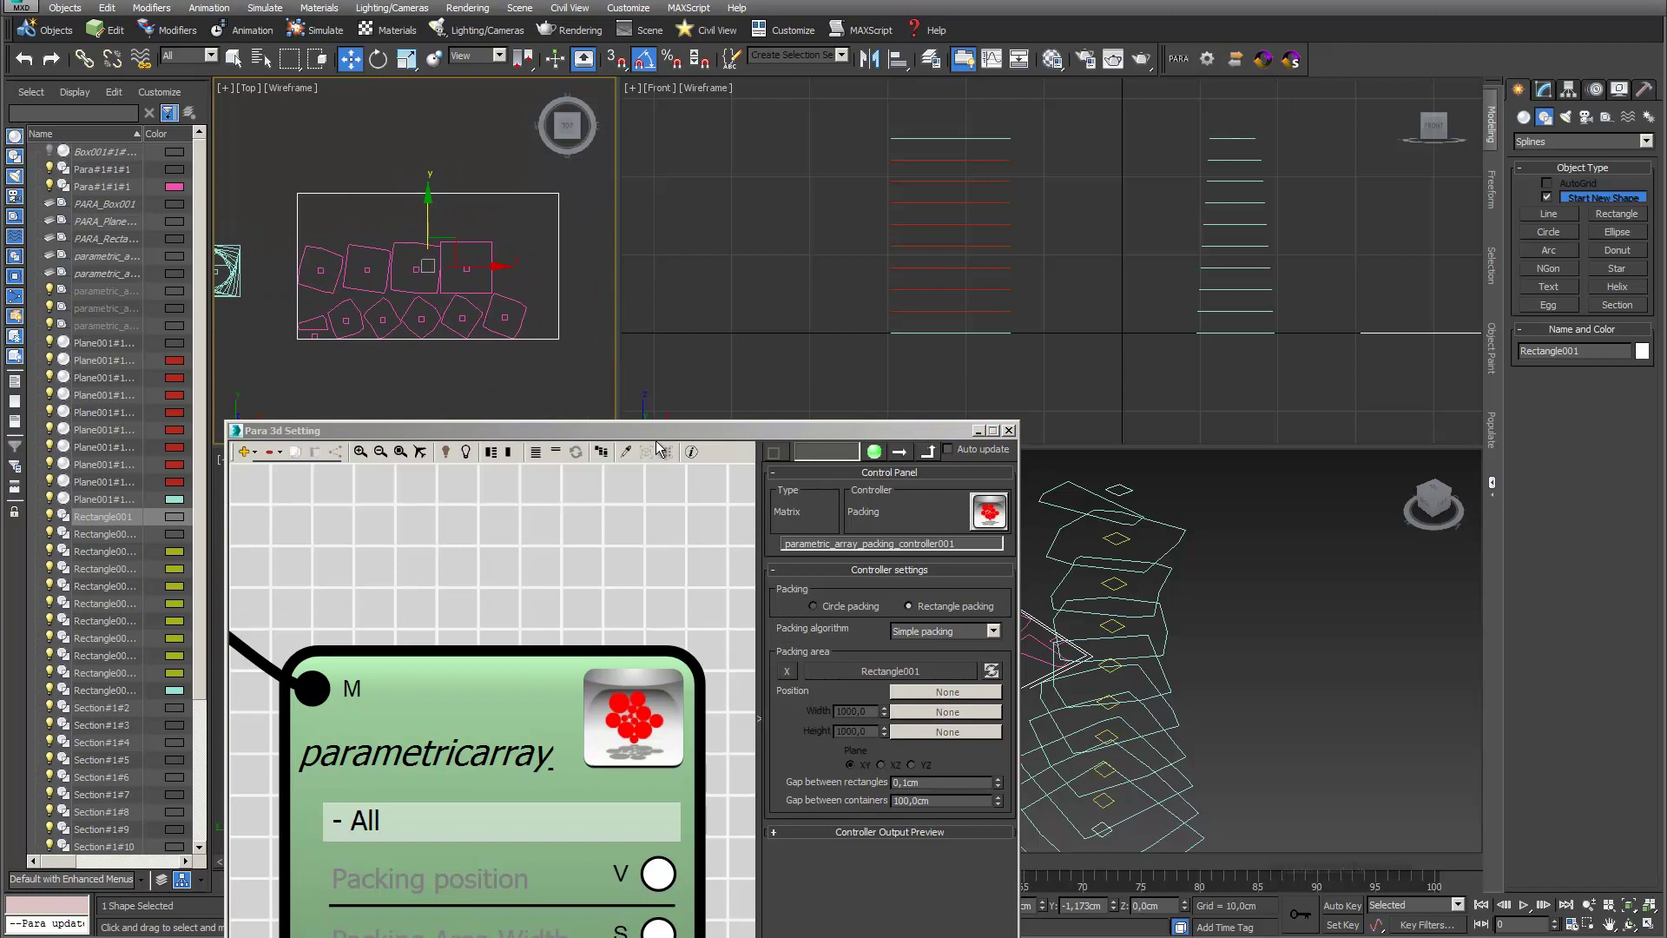
Step: Enlarge the Top viewport and zoom in on the packed sections
left_click_drag(659, 434, 591, 564)
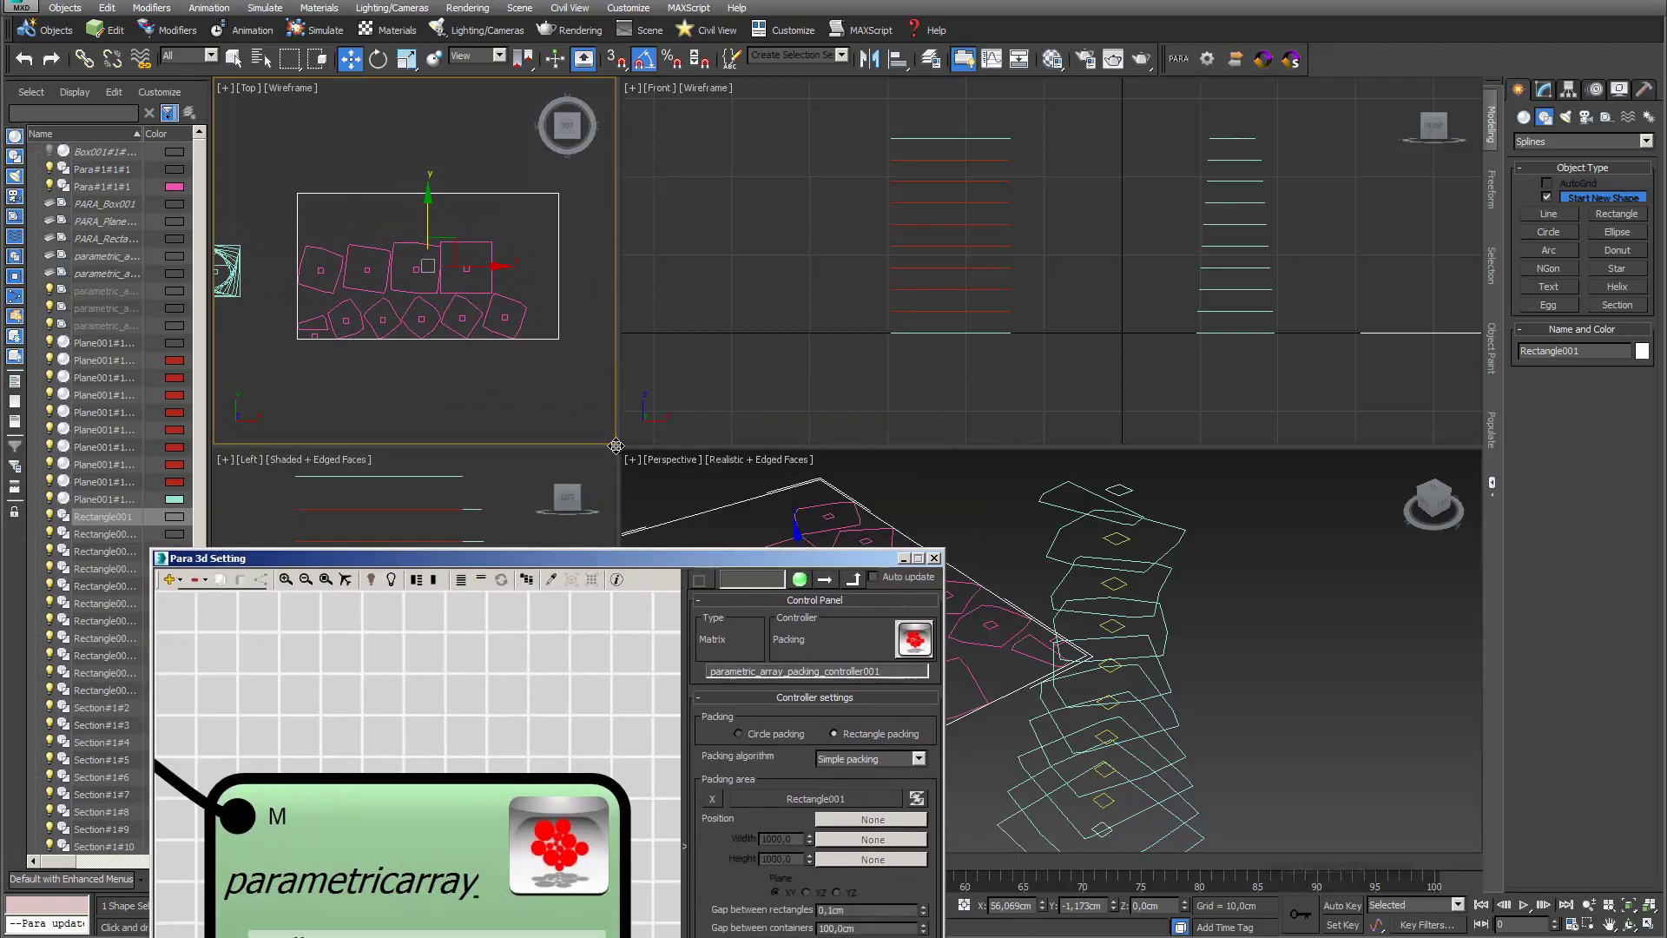
left_click_drag(616, 446, 1224, 653)
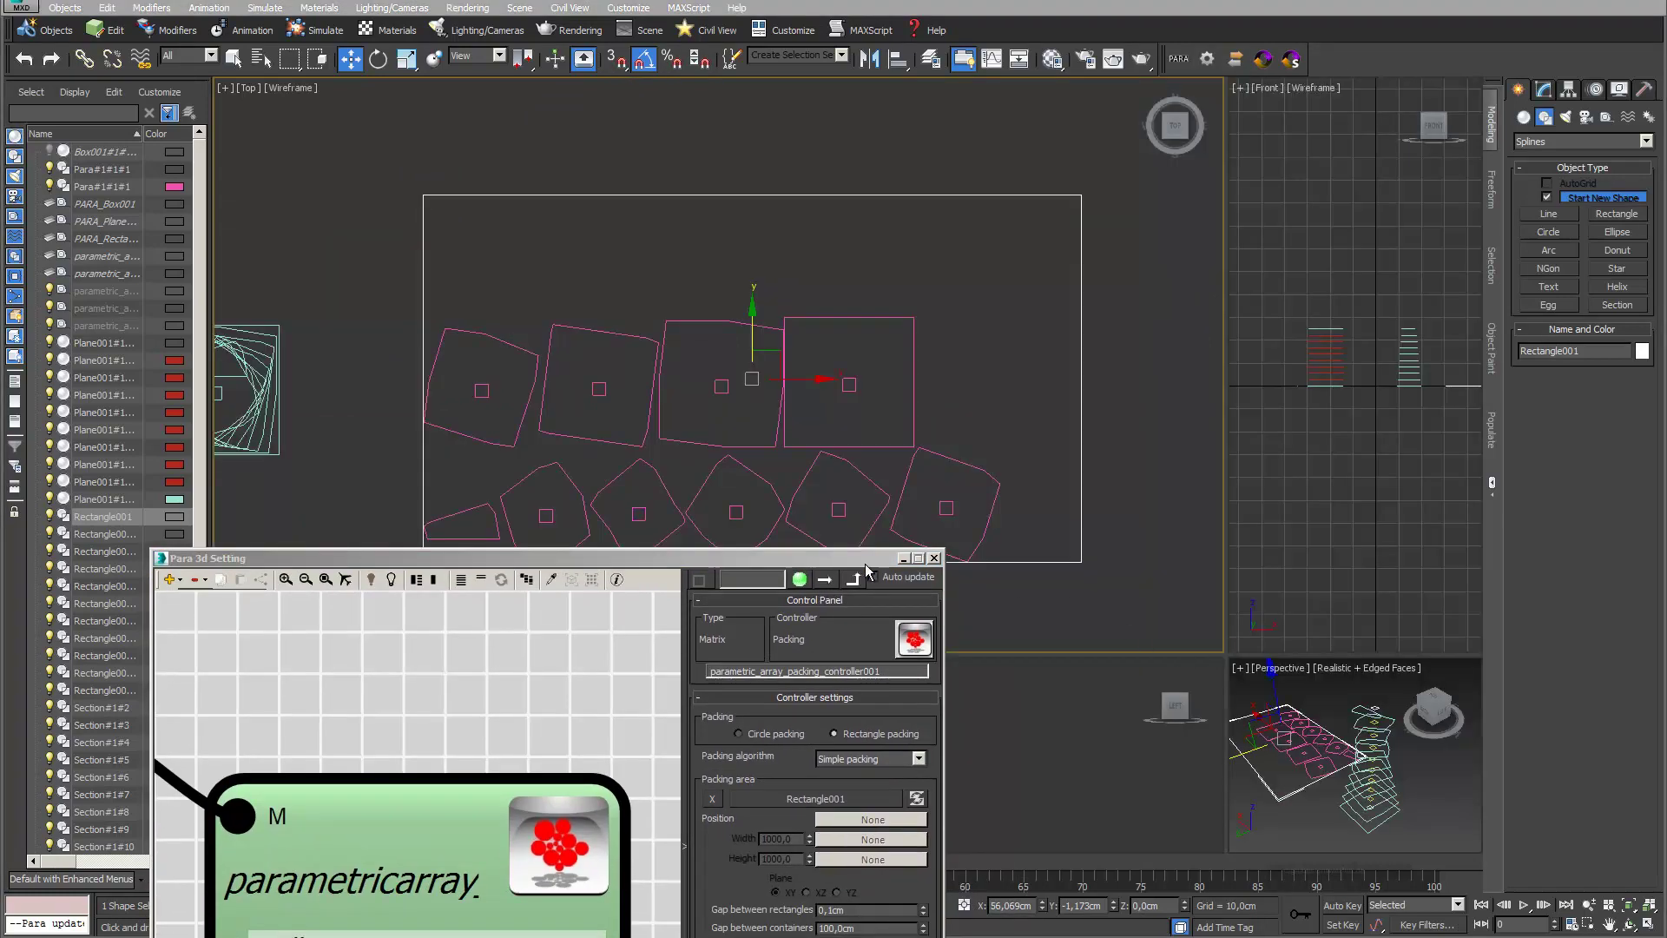
left_click_drag(866, 566, 855, 618)
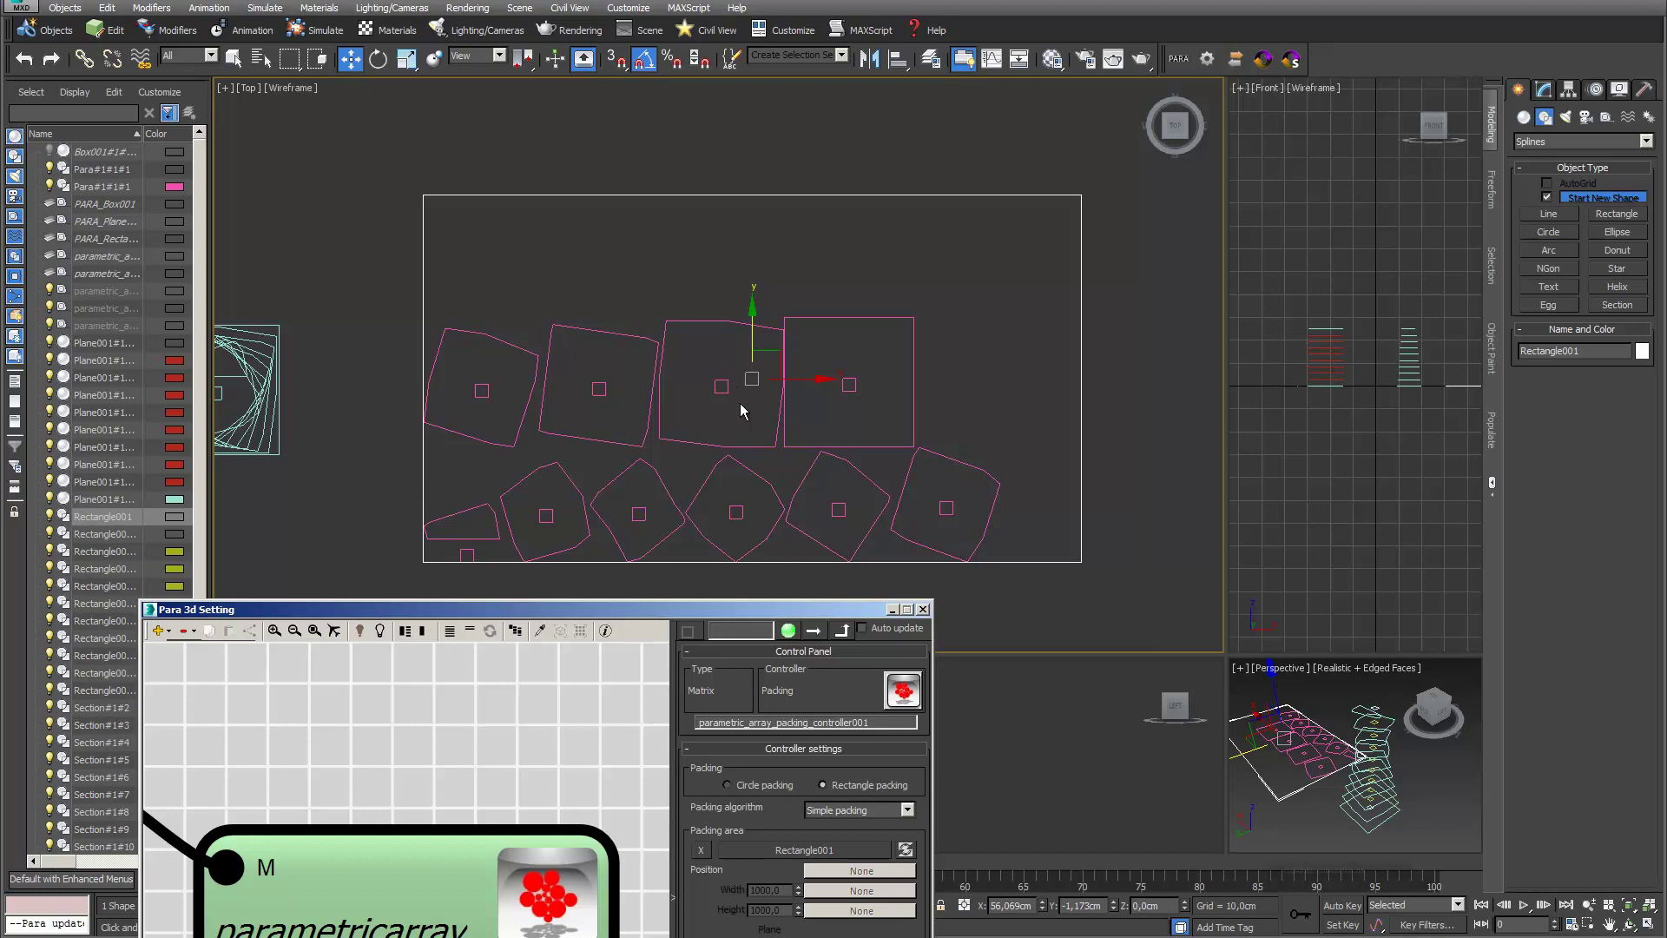
scroll(739, 412, "up", 4)
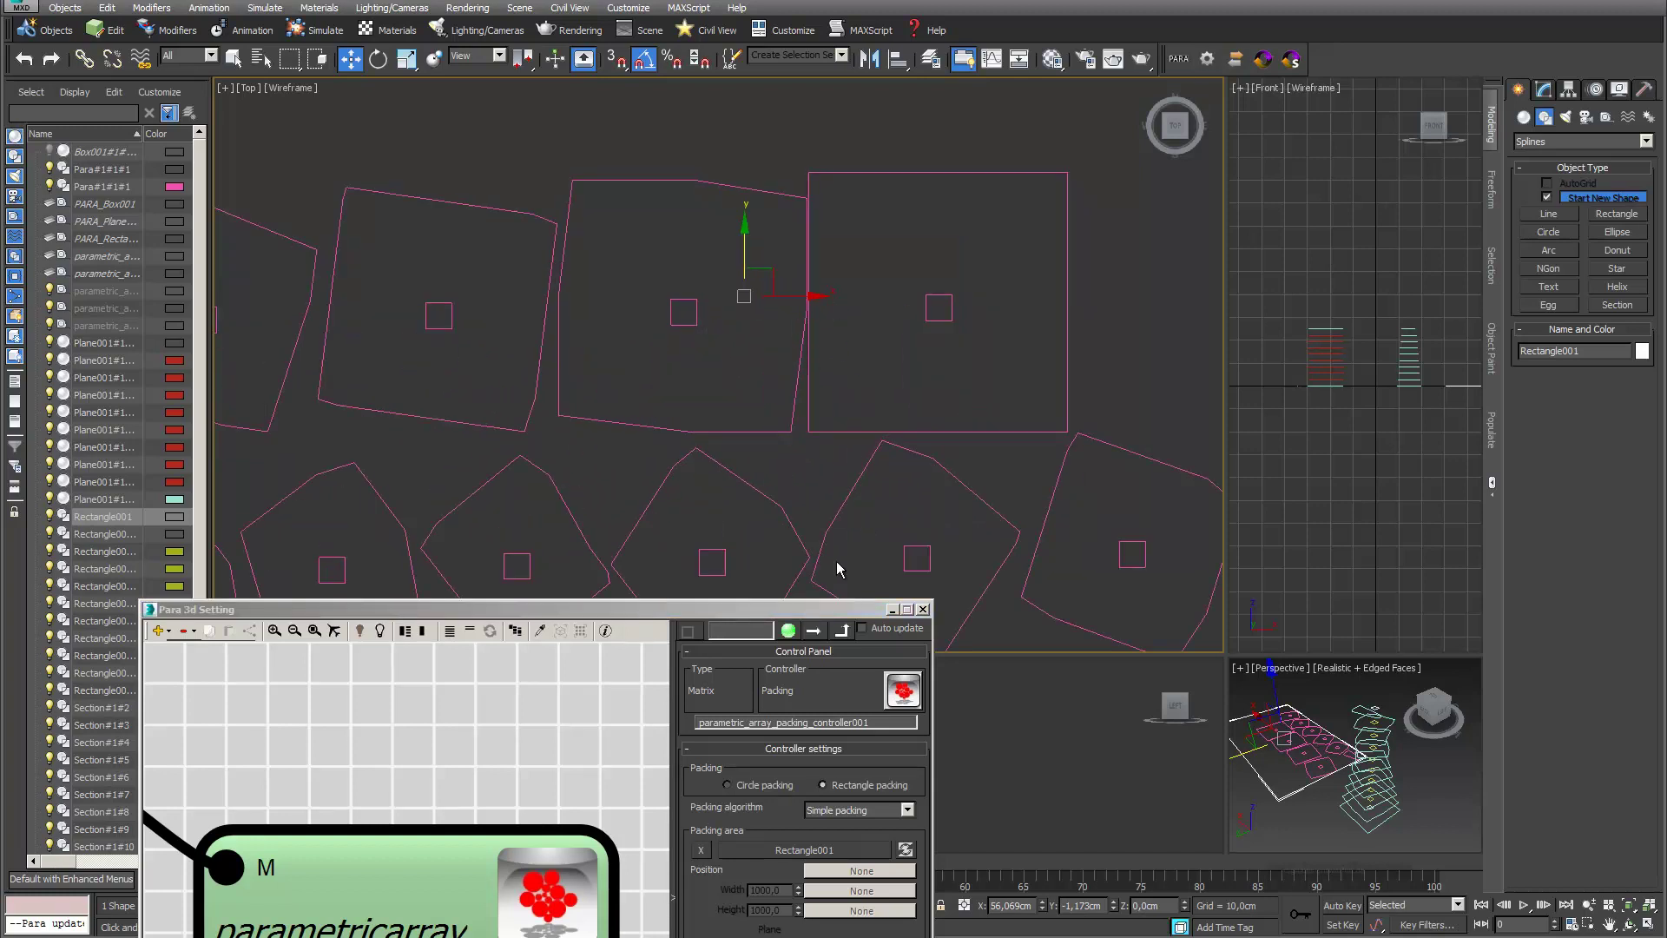